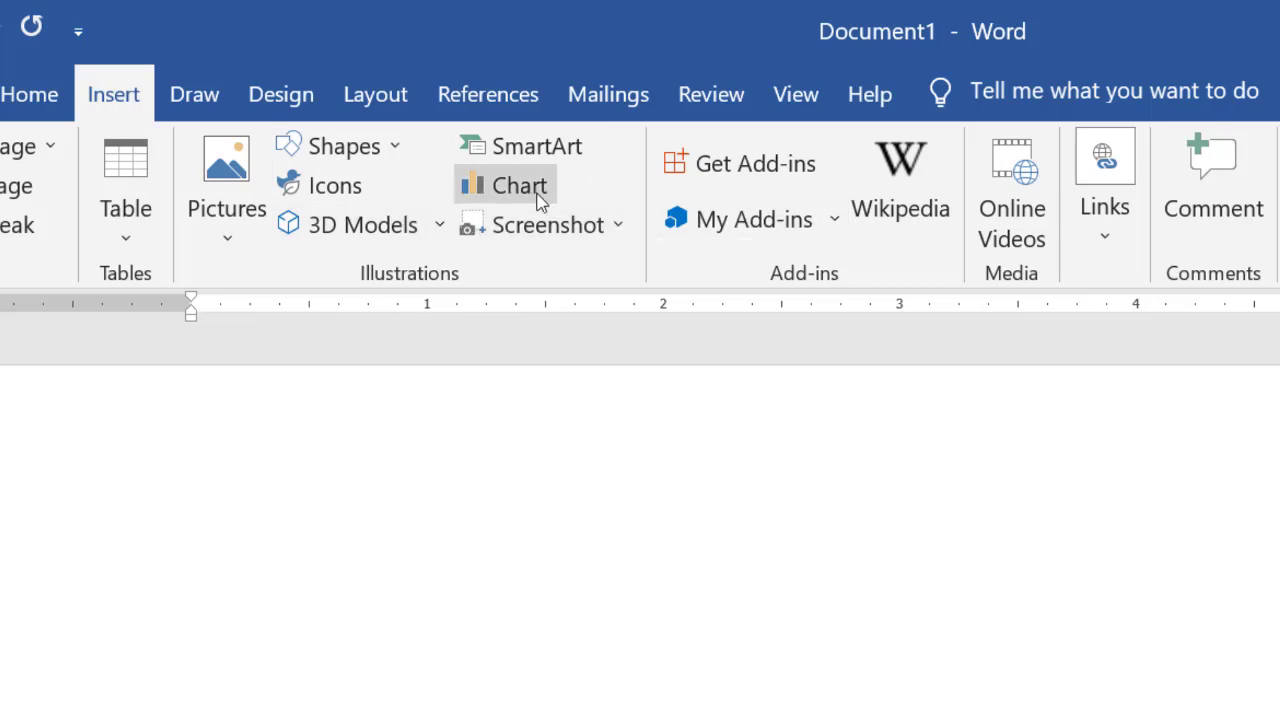
Start inserting a chart and preview the available chart categories from Column through Treemap.
{"action": "left_click", "coordinate": [520, 190]}
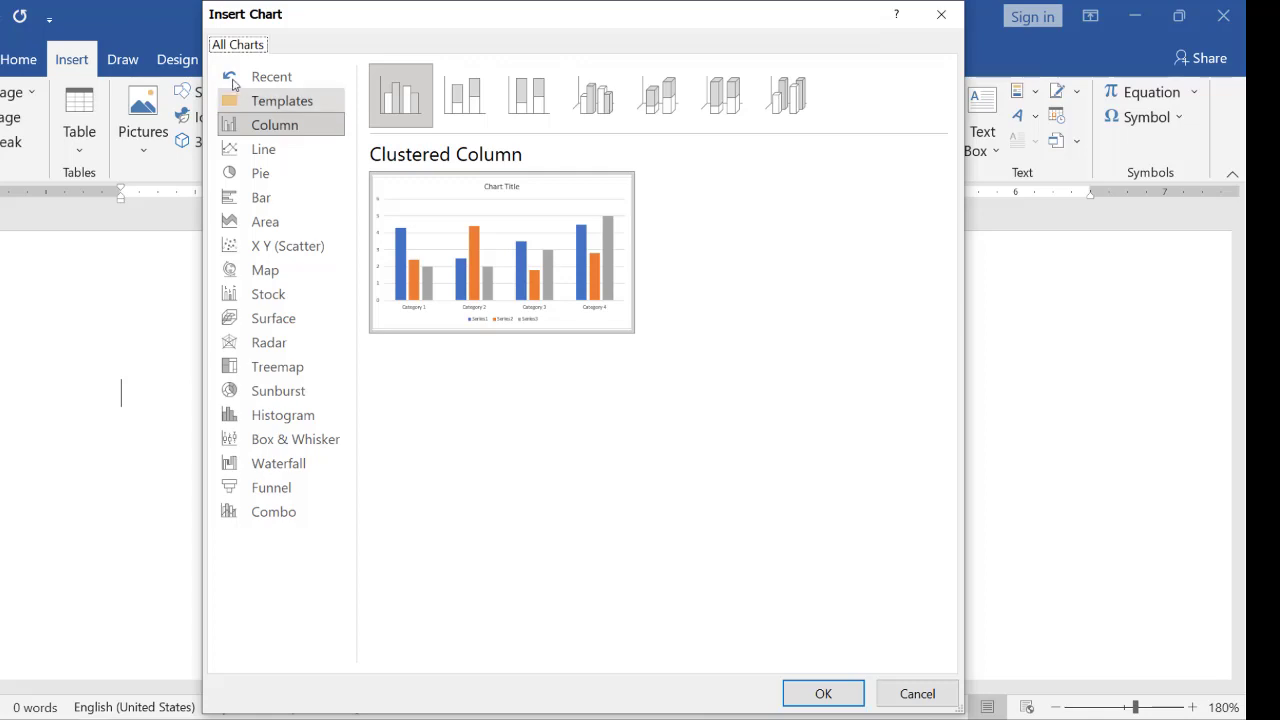
{"action": "left_click", "coordinate": [394, 82]}
{"action": "left_click", "coordinate": [266, 124]}
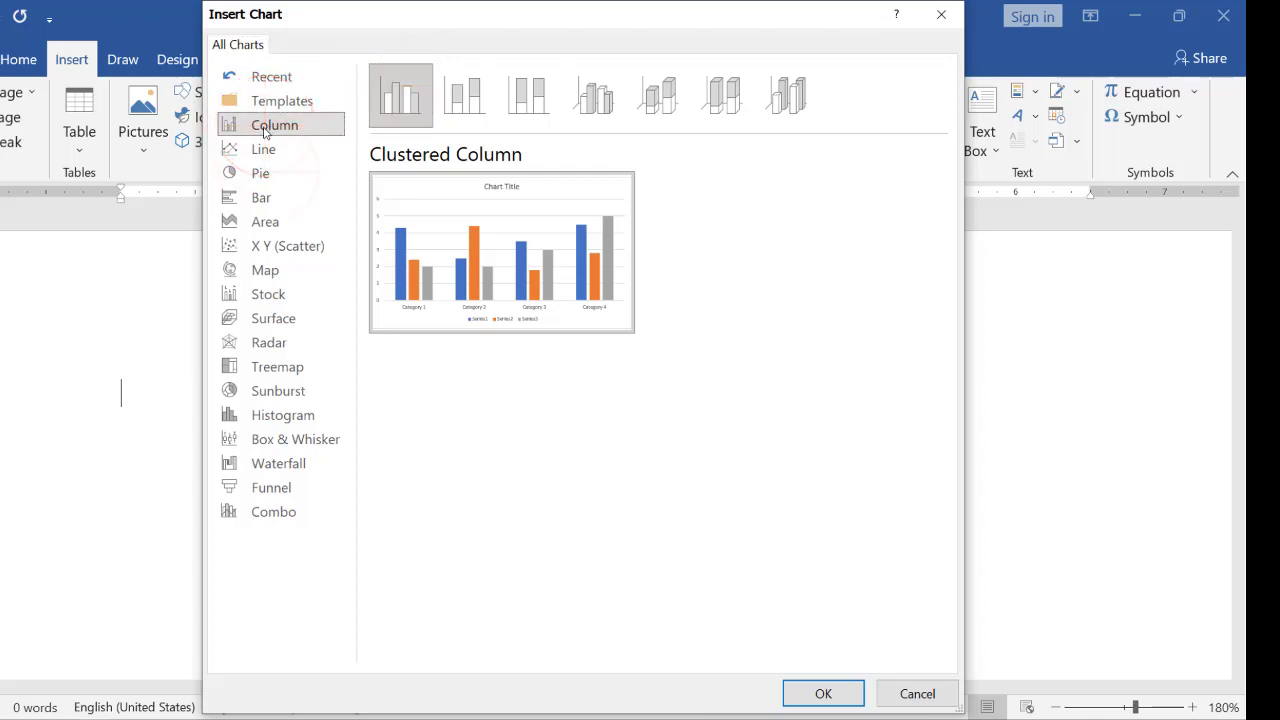
{"action": "left_click", "coordinate": [266, 149]}
{"action": "left_click", "coordinate": [272, 174]}
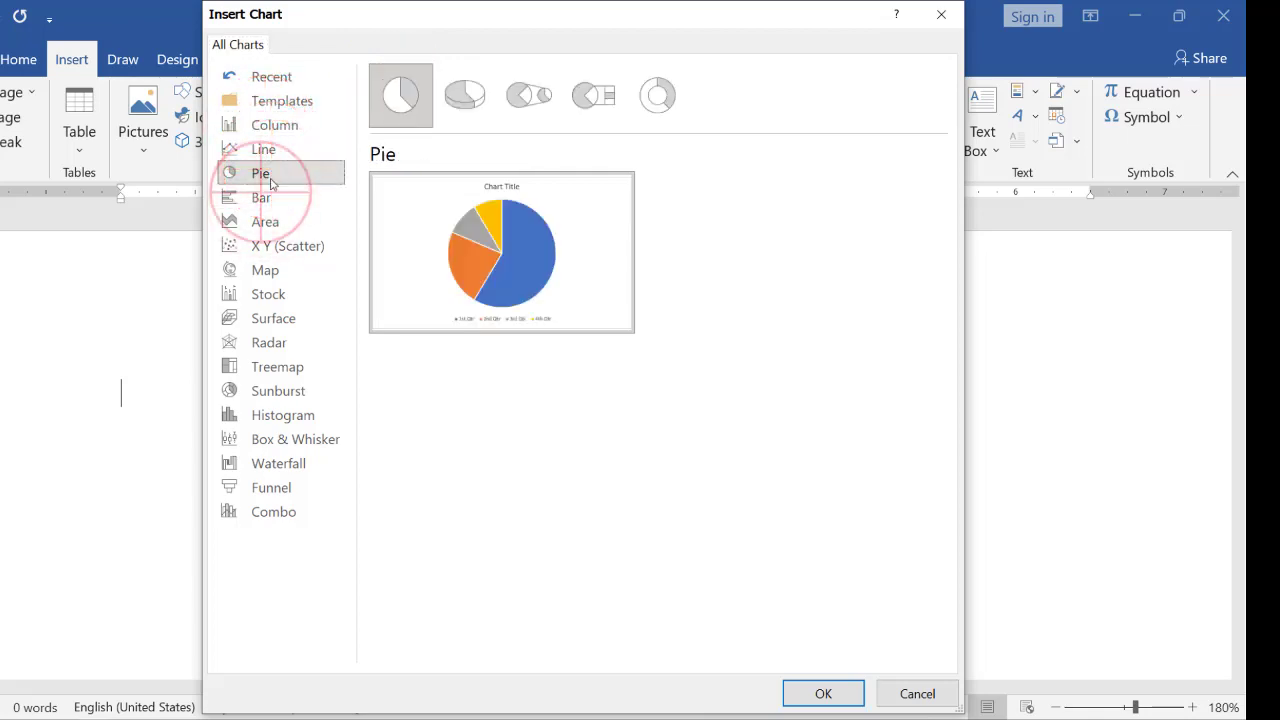
{"action": "left_click", "coordinate": [272, 198]}
{"action": "left_click", "coordinate": [273, 224]}
{"action": "left_click", "coordinate": [273, 246]}
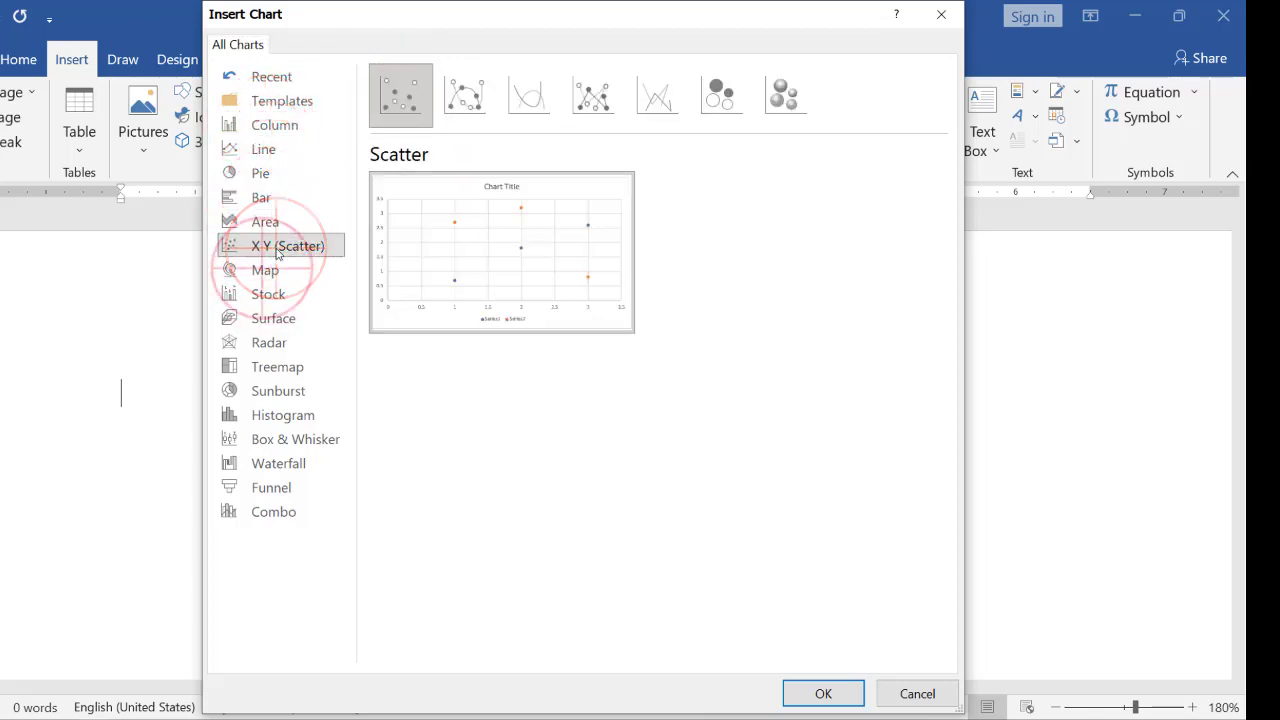
{"action": "left_click", "coordinate": [272, 270]}
{"action": "left_click", "coordinate": [271, 295]}
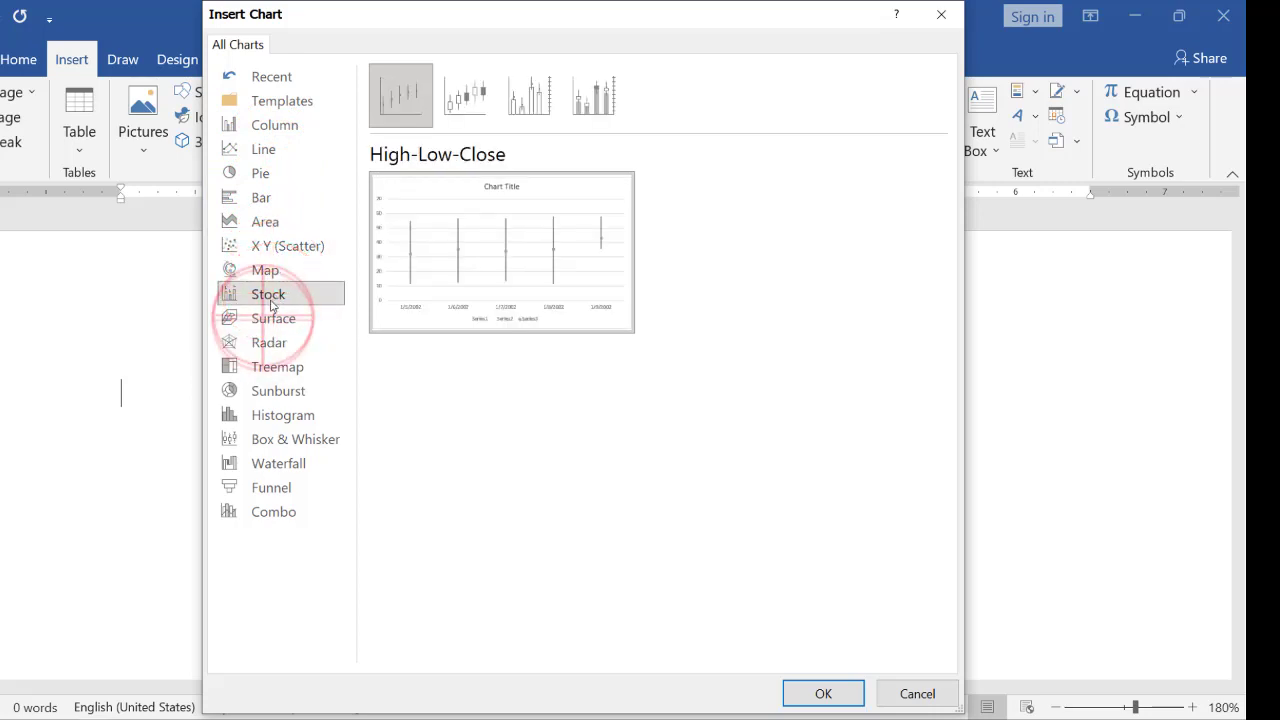
{"action": "left_click", "coordinate": [272, 318]}
{"action": "left_click", "coordinate": [287, 343]}
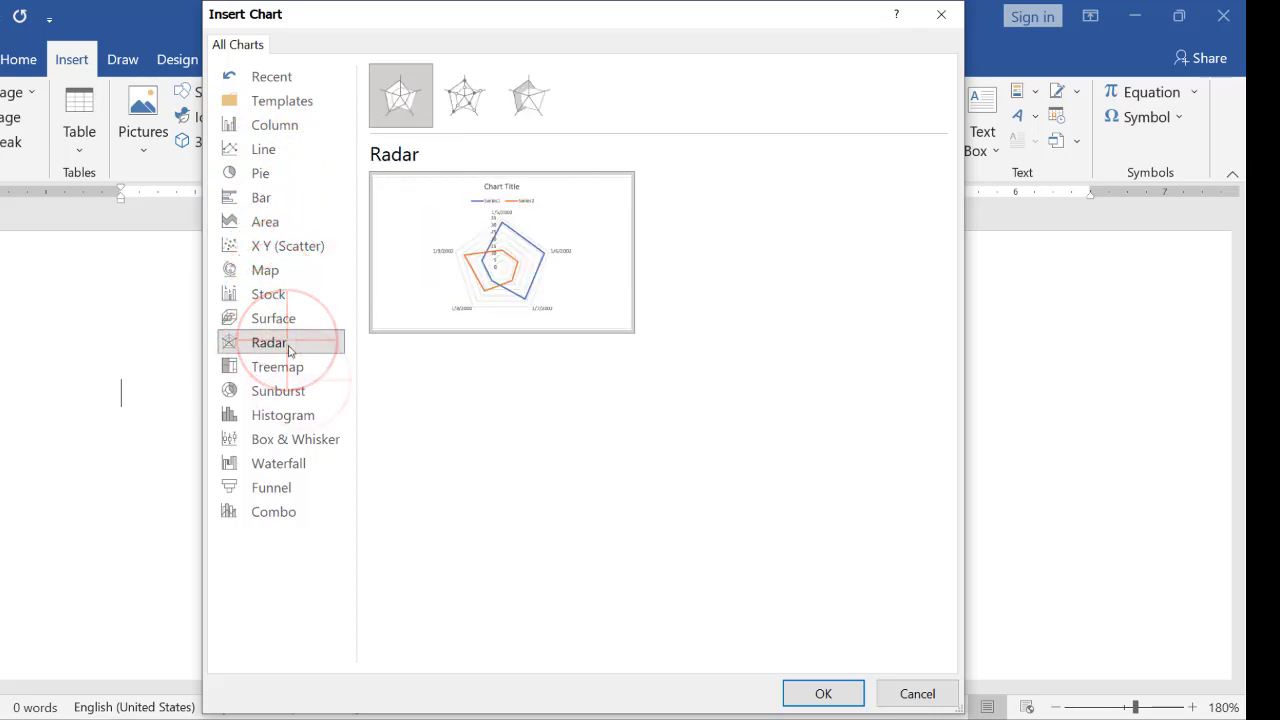
{"action": "left_click", "coordinate": [309, 368]}
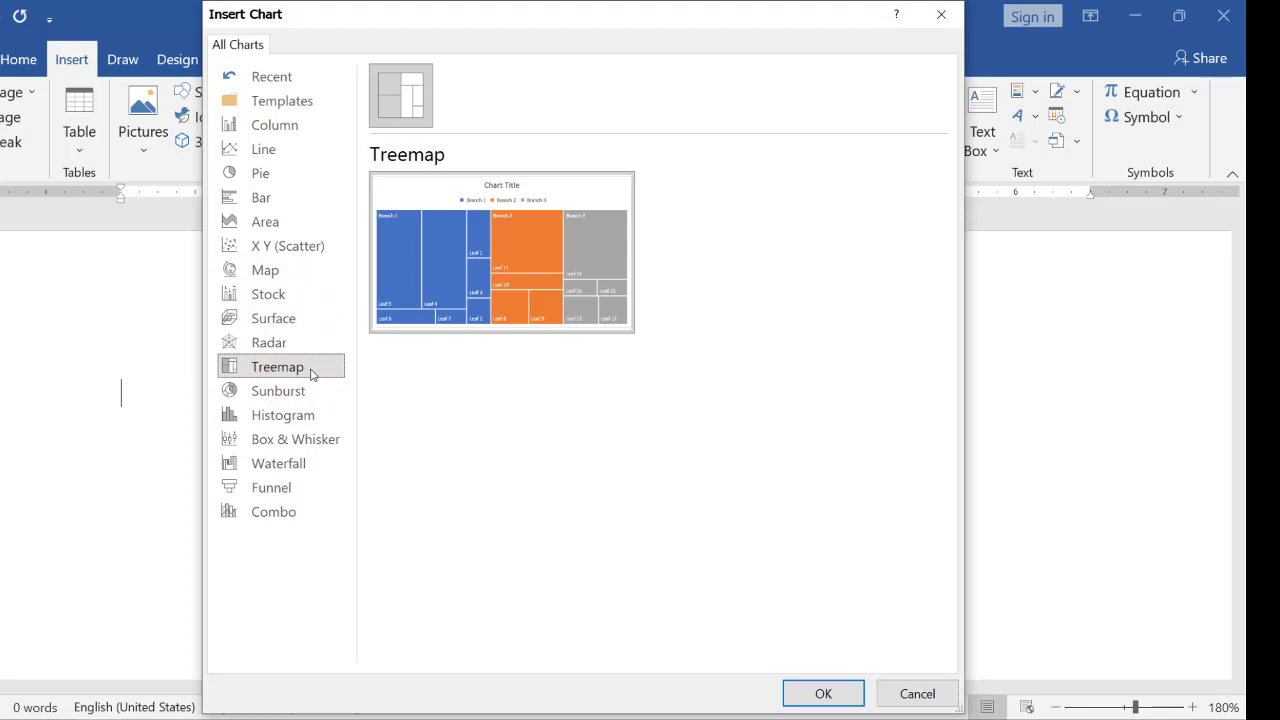
Preview the column chart subtypes from Clustered Column to 3-D Column, and leave the chart selection without inserting one.
{"action": "left_click", "coordinate": [290, 128]}
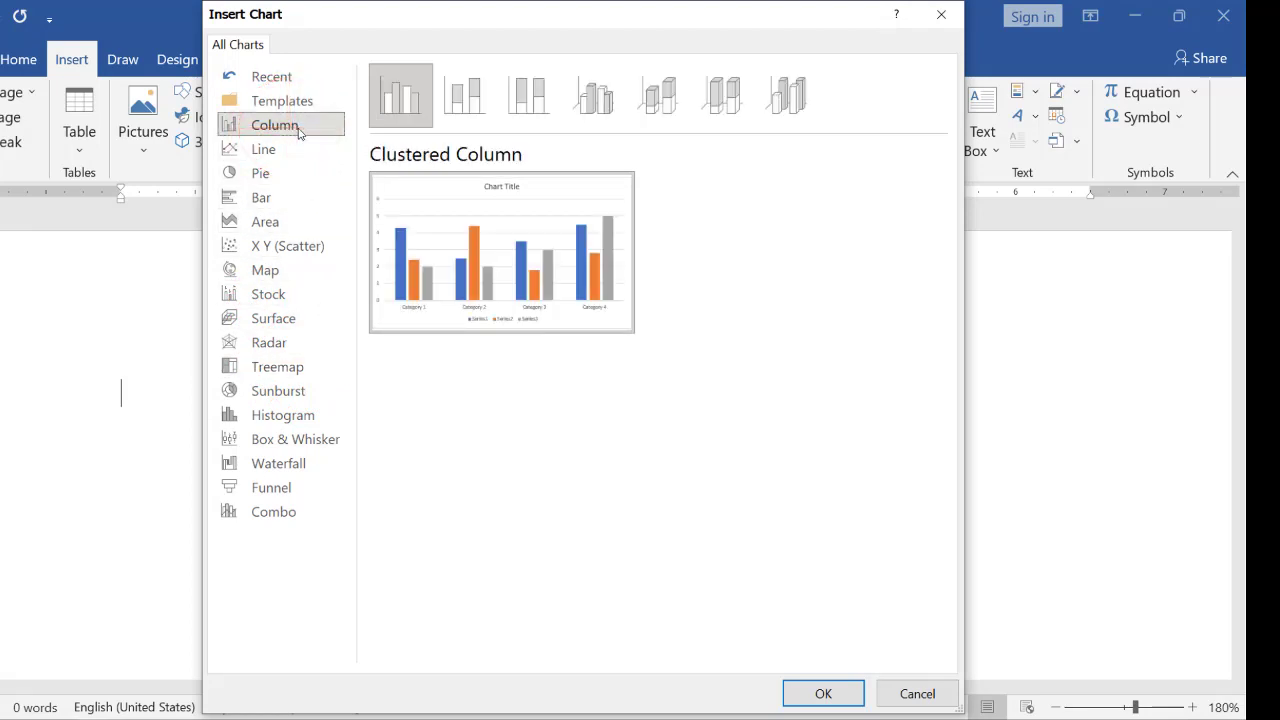
{"action": "mouse_move", "coordinate": [488, 306]}
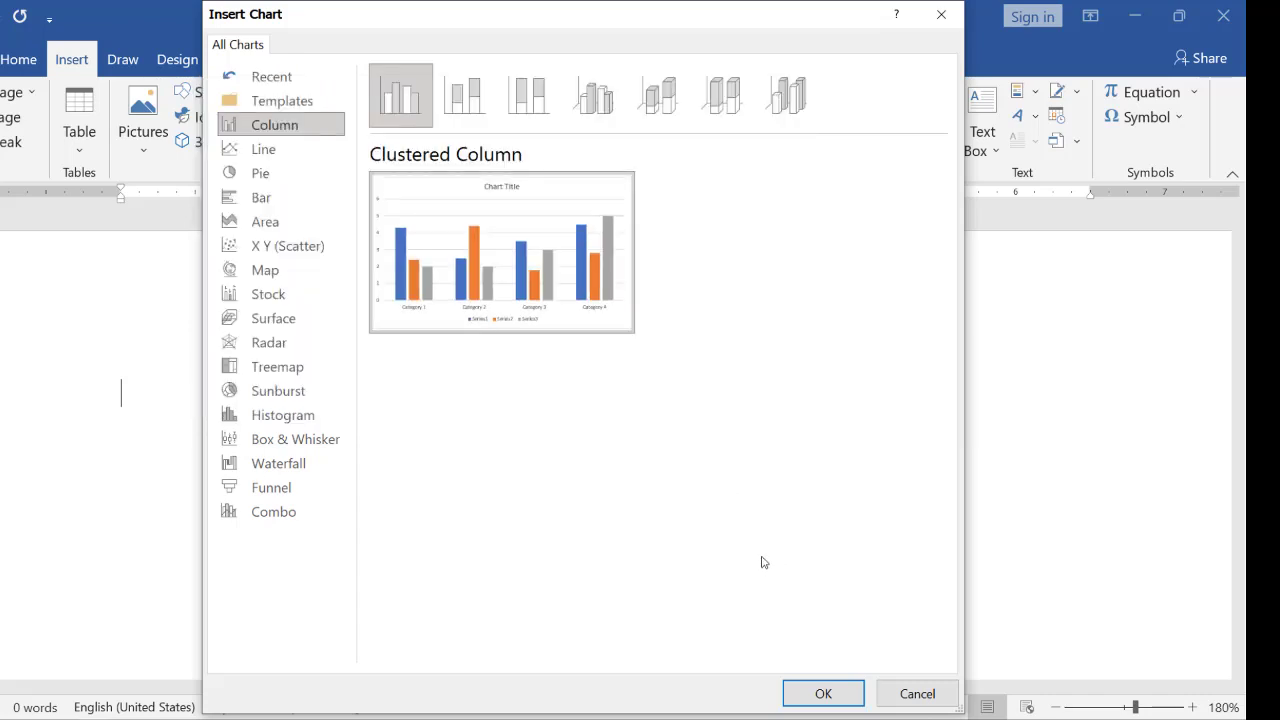
{"action": "left_click", "coordinate": [280, 128]}
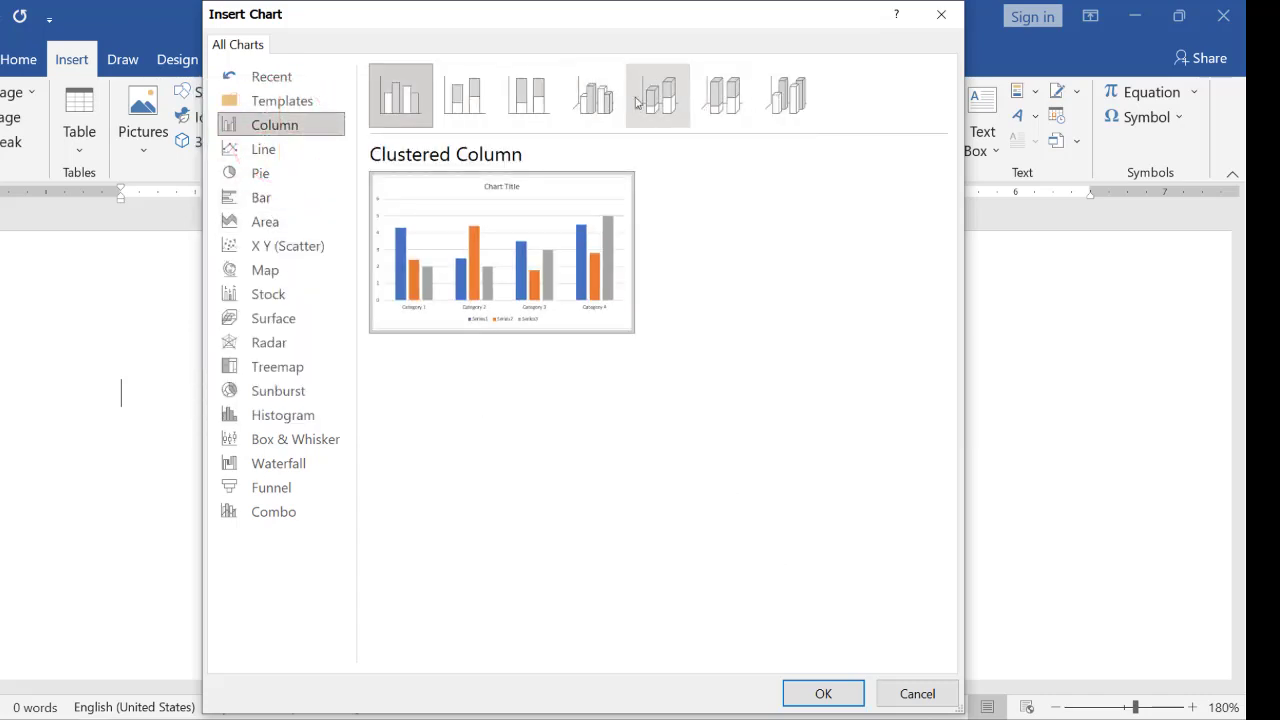
{"action": "left_click", "coordinate": [410, 106]}
{"action": "left_click", "coordinate": [432, 112]}
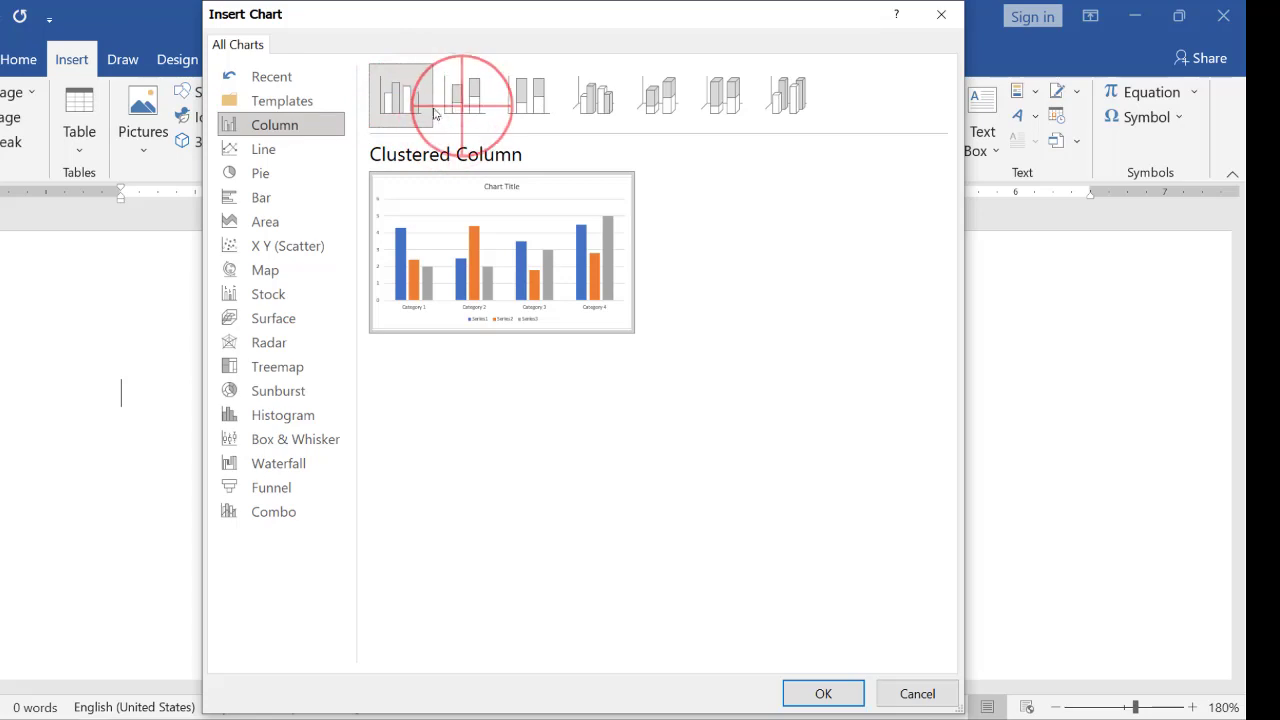
{"action": "left_click", "coordinate": [461, 112]}
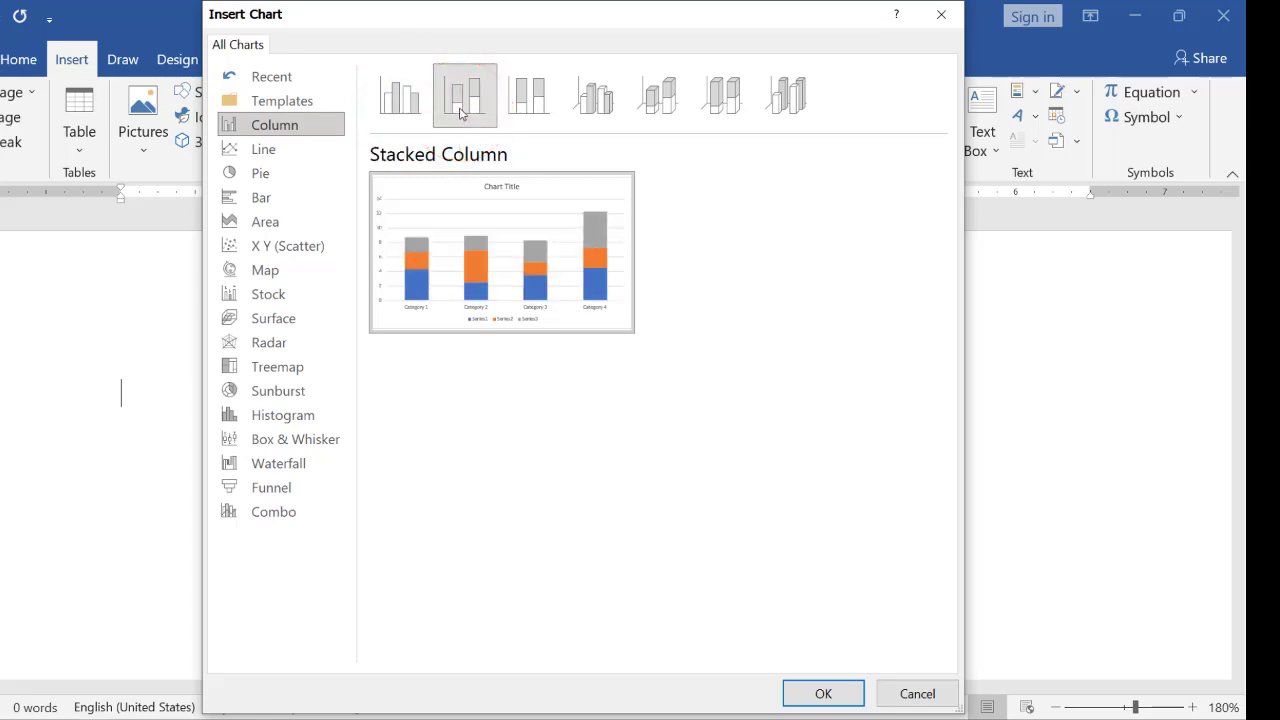
{"action": "left_click", "coordinate": [522, 106]}
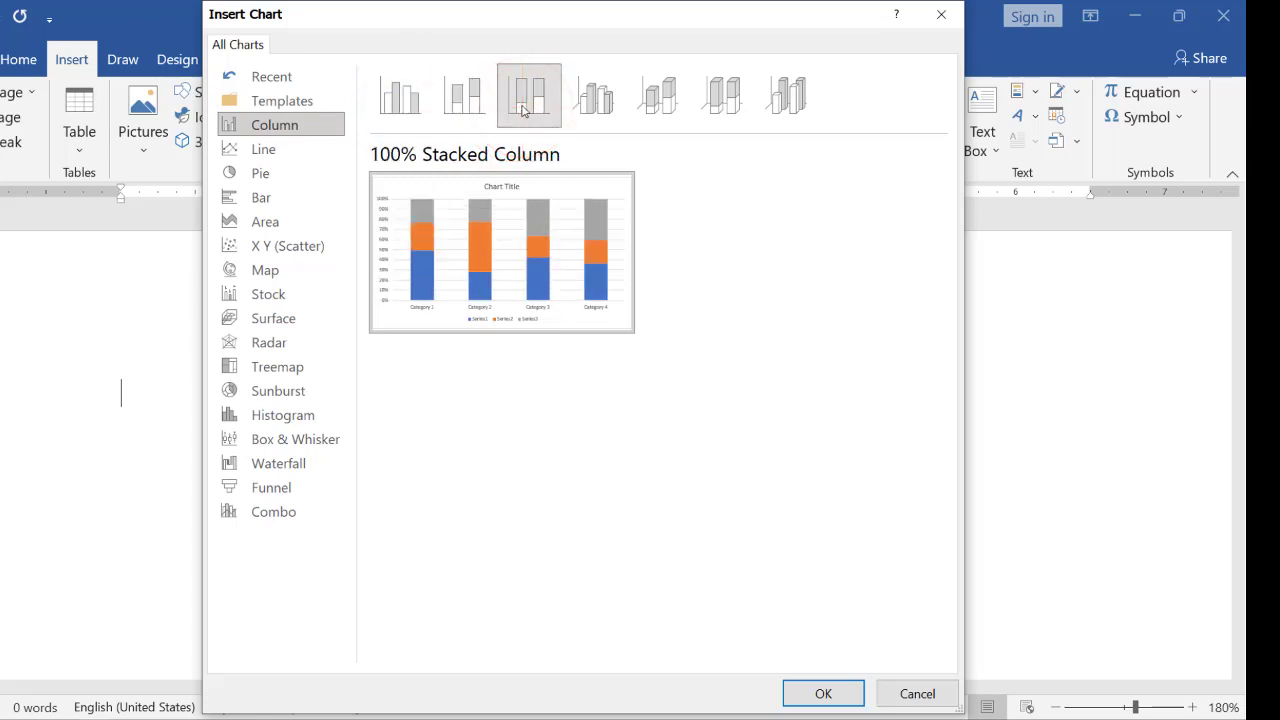
{"action": "left_click", "coordinate": [588, 104]}
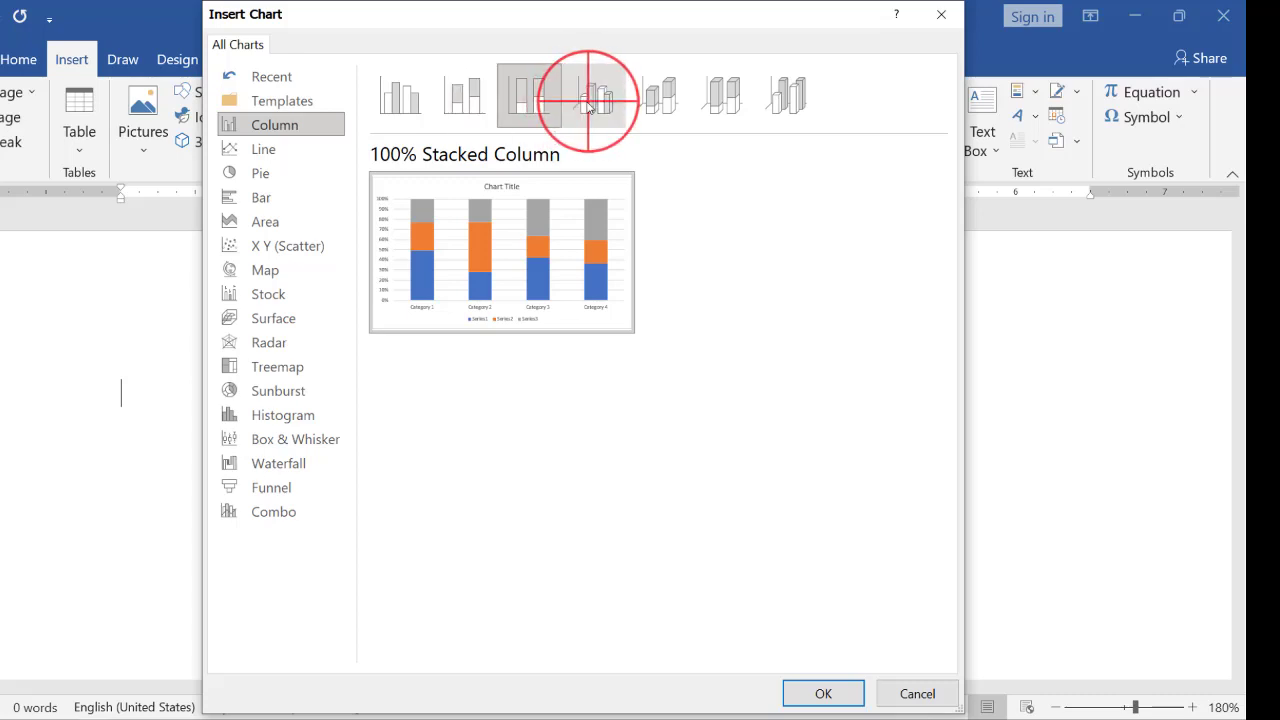
{"action": "left_click", "coordinate": [650, 106]}
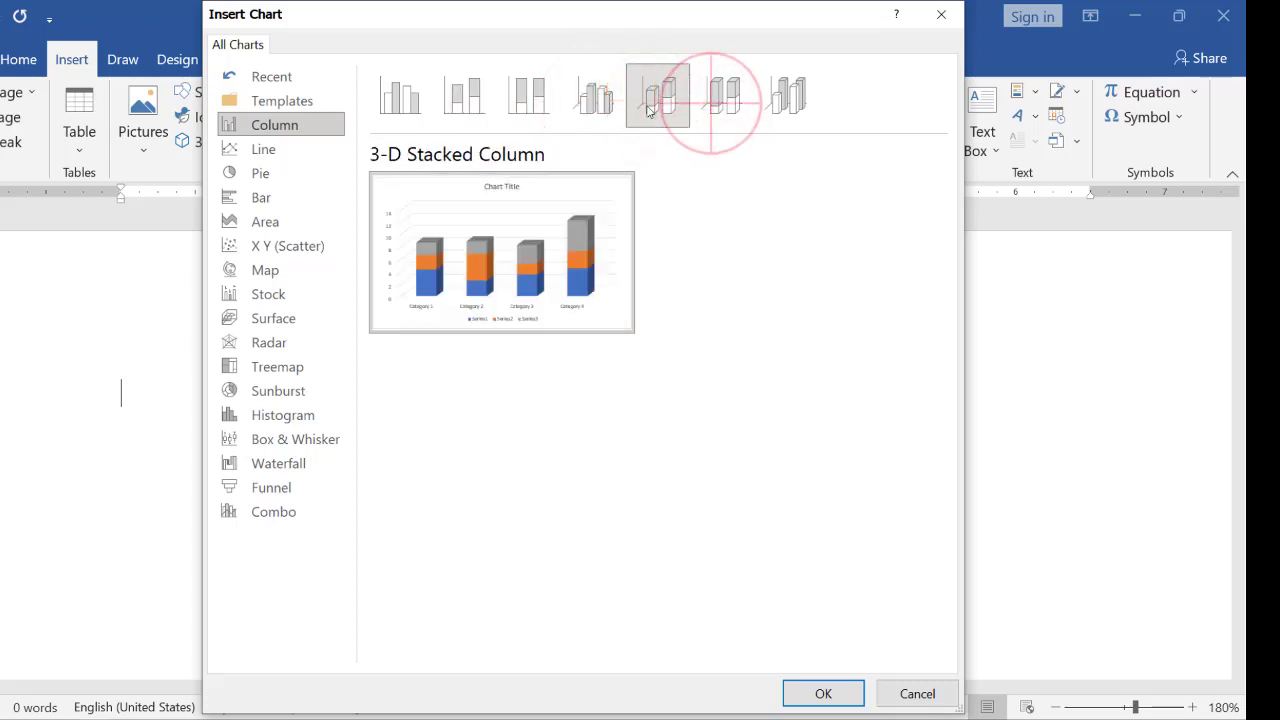
{"action": "left_click", "coordinate": [720, 100]}
{"action": "left_click", "coordinate": [786, 104]}
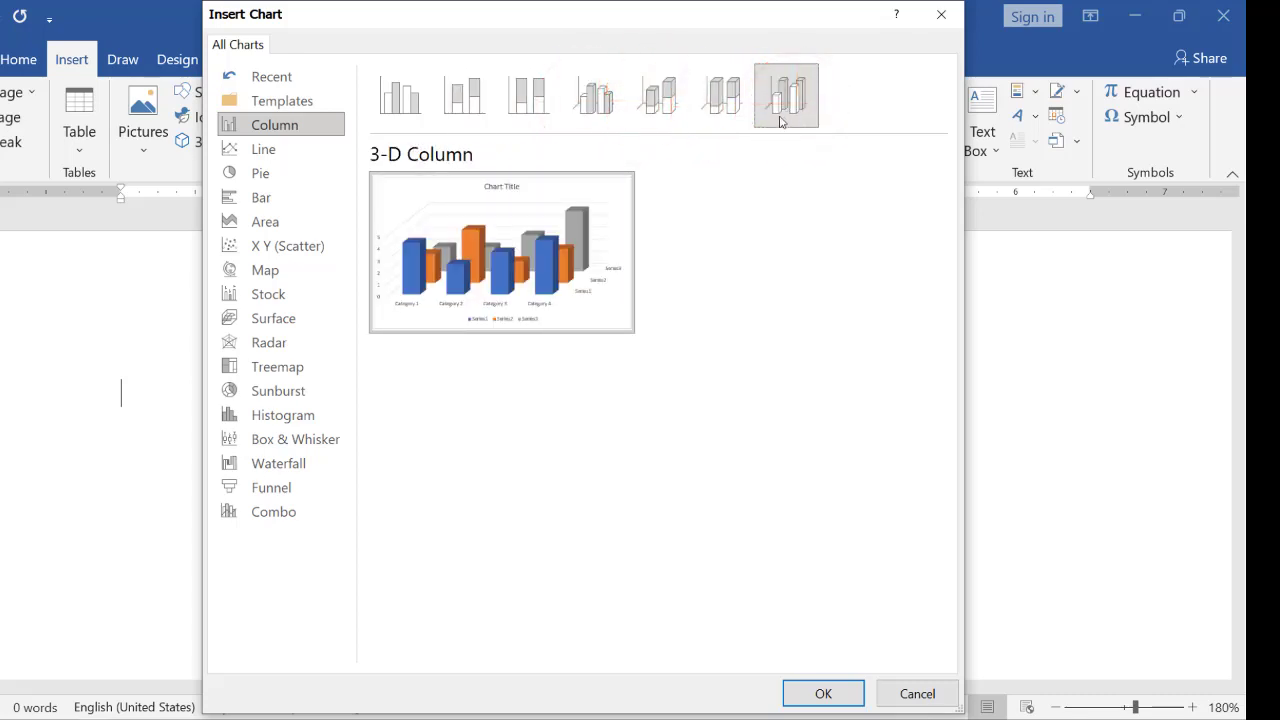
{"action": "left_click", "coordinate": [83, 707]}
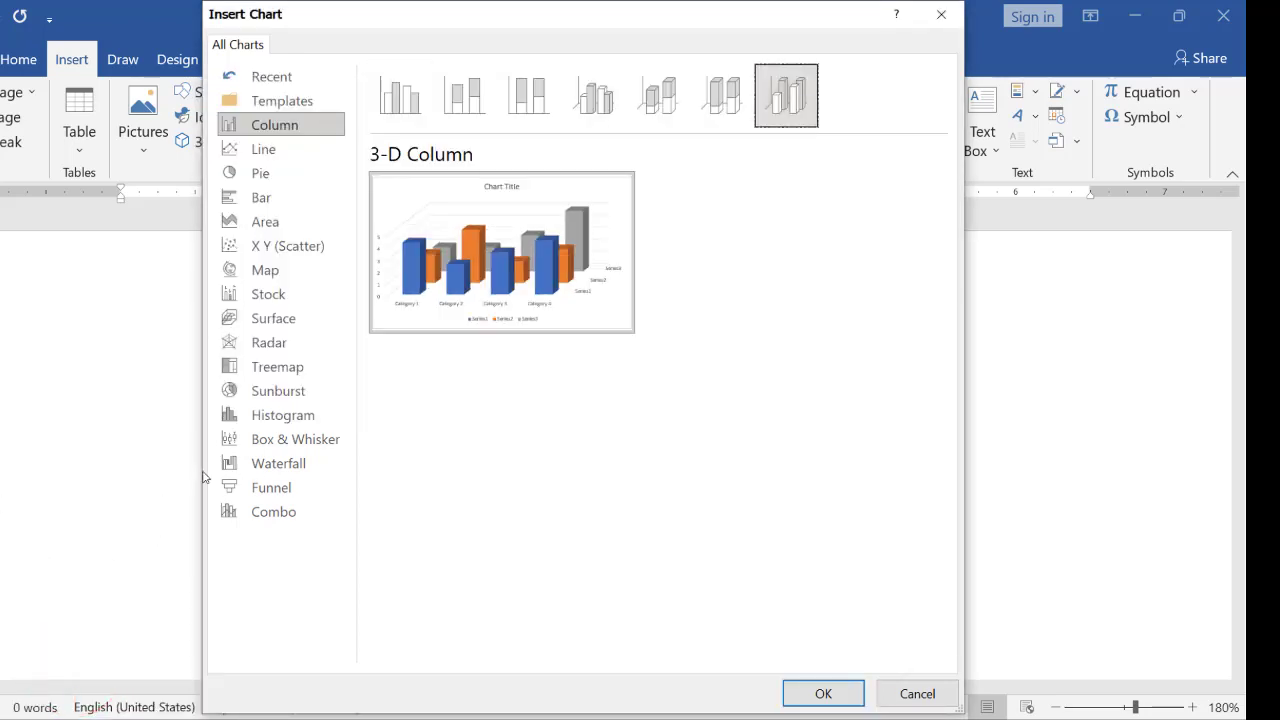
{"action": "left_click", "coordinate": [920, 693]}
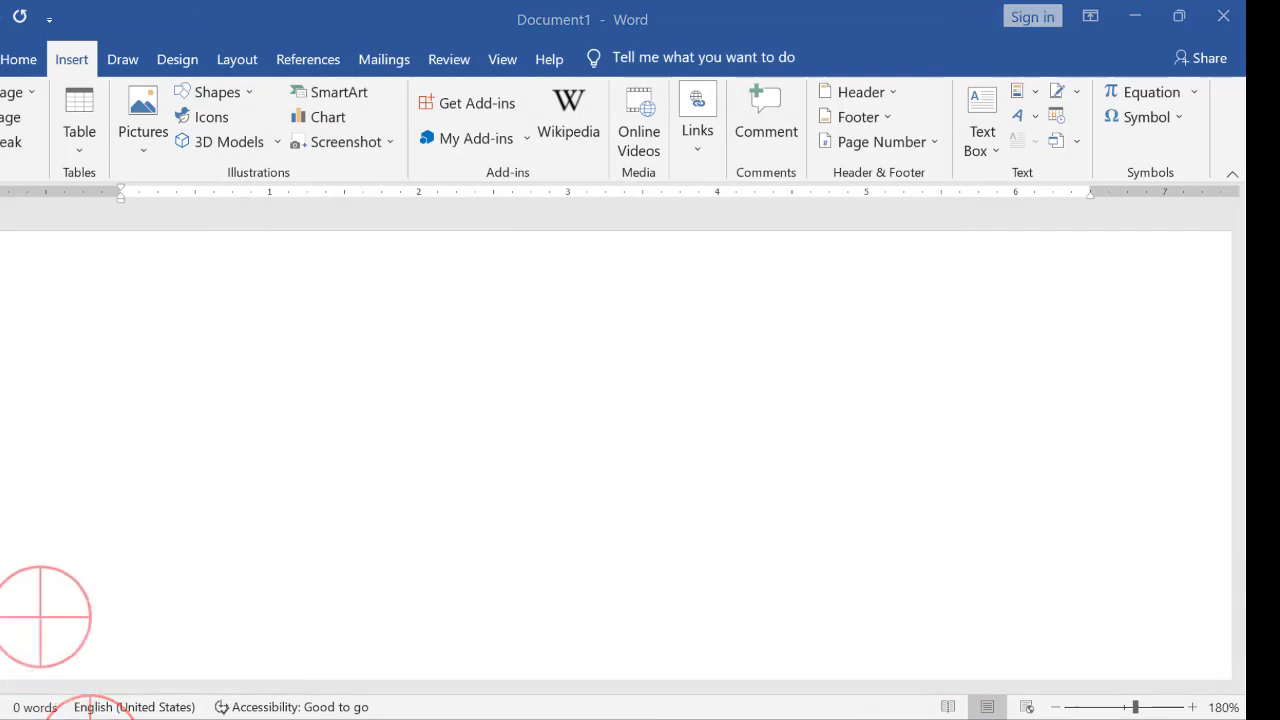
Switch to the Microsoft Word Basic document to view the sample Population chart, and return to Document1.
{"action": "left_click", "coordinate": [45, 617]}
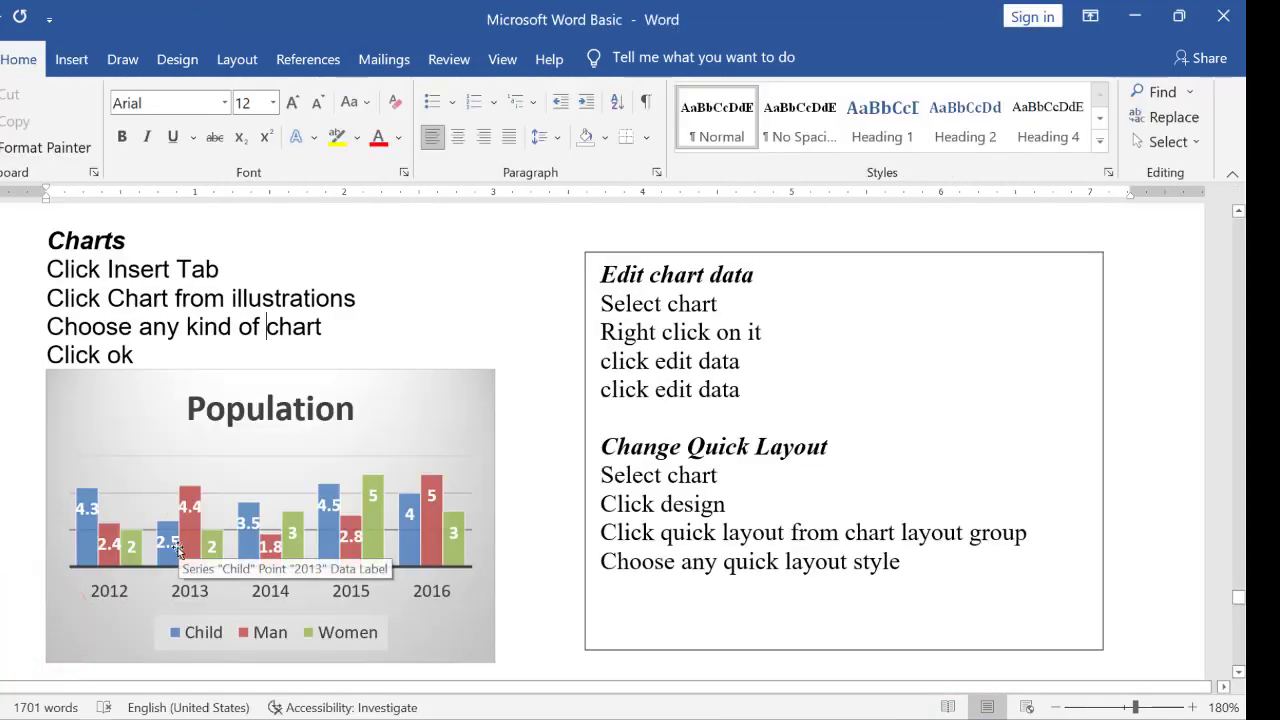
{"action": "left_click", "coordinate": [100, 705]}
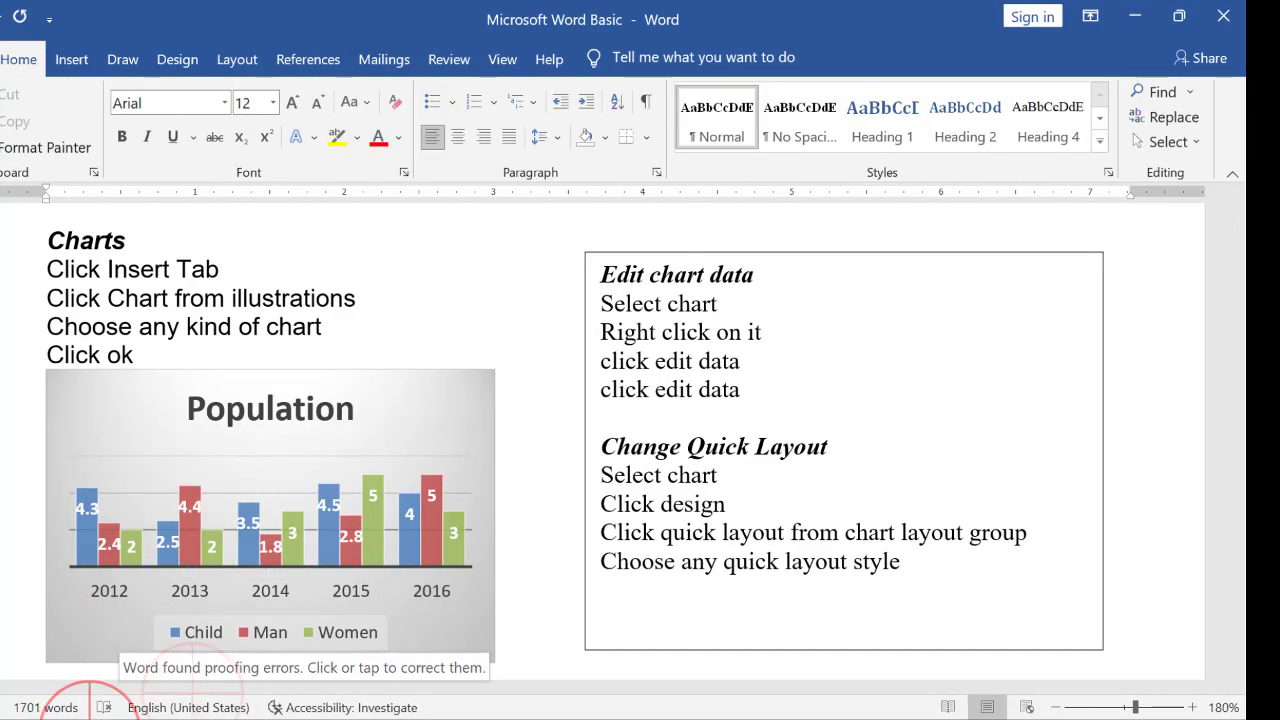
{"action": "left_click", "coordinate": [203, 652]}
Insert a Clustered Column chart into the blank document.
{"action": "left_click", "coordinate": [350, 115]}
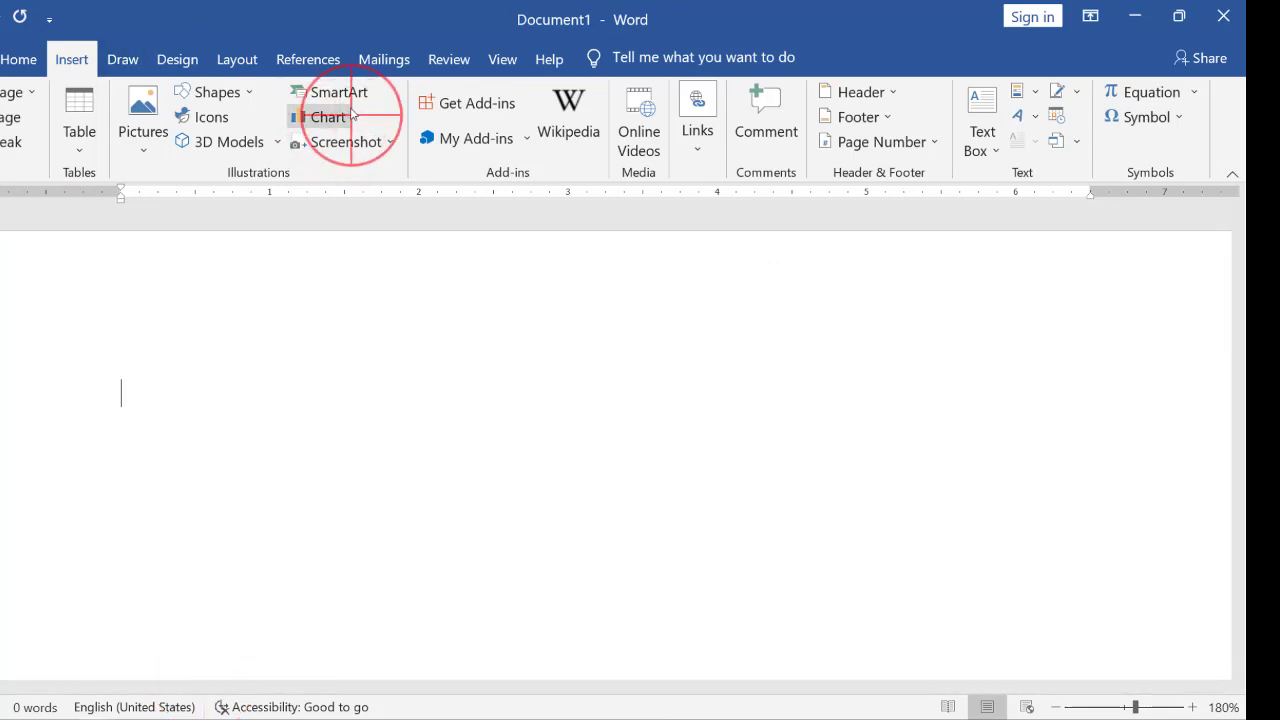
{"action": "left_click", "coordinate": [405, 95]}
{"action": "left_click", "coordinate": [510, 235]}
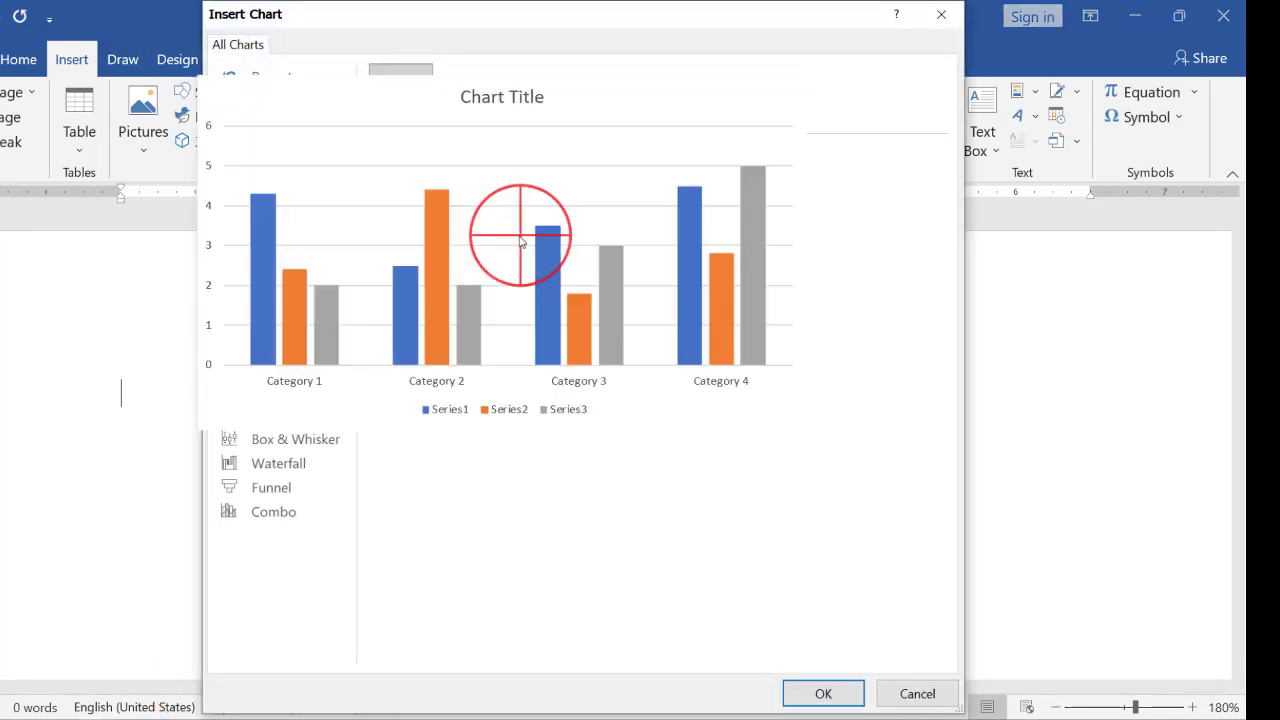
{"action": "left_click", "coordinate": [805, 697]}
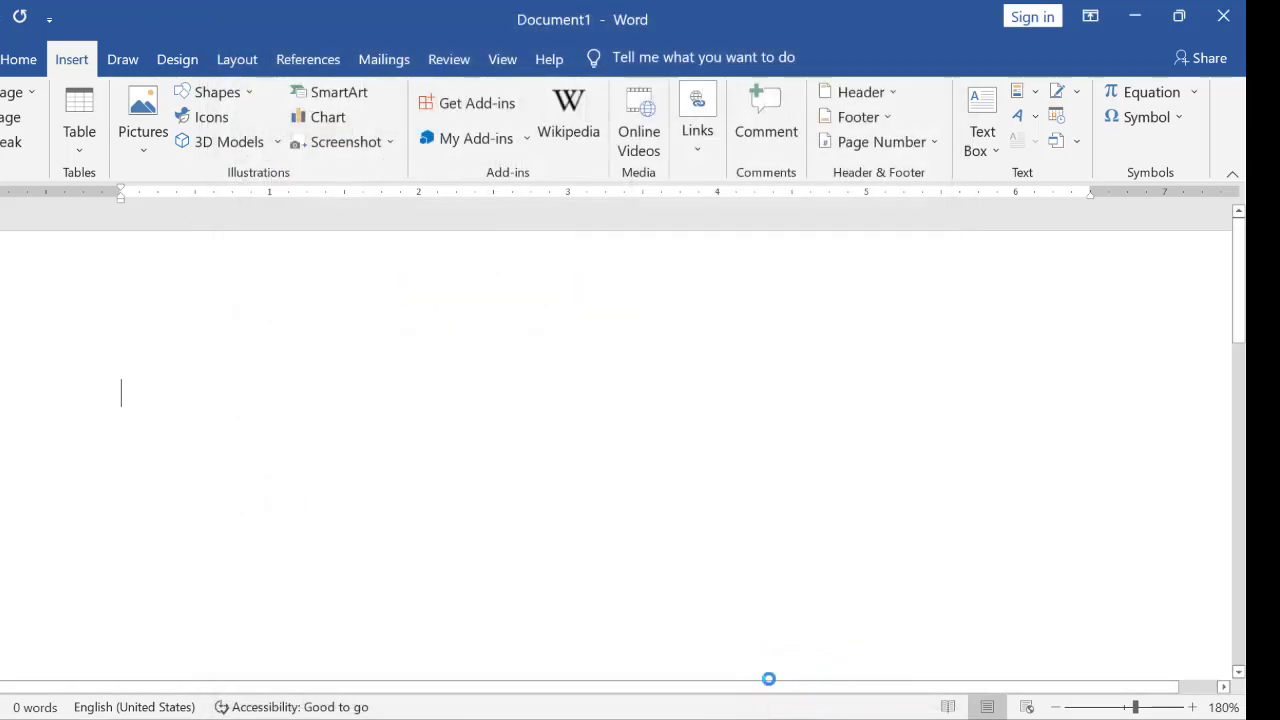
Reposition the chart's data sheet window and enlarge it so that all category rows can be edited.
{"action": "left_click", "coordinate": [655, 157]}
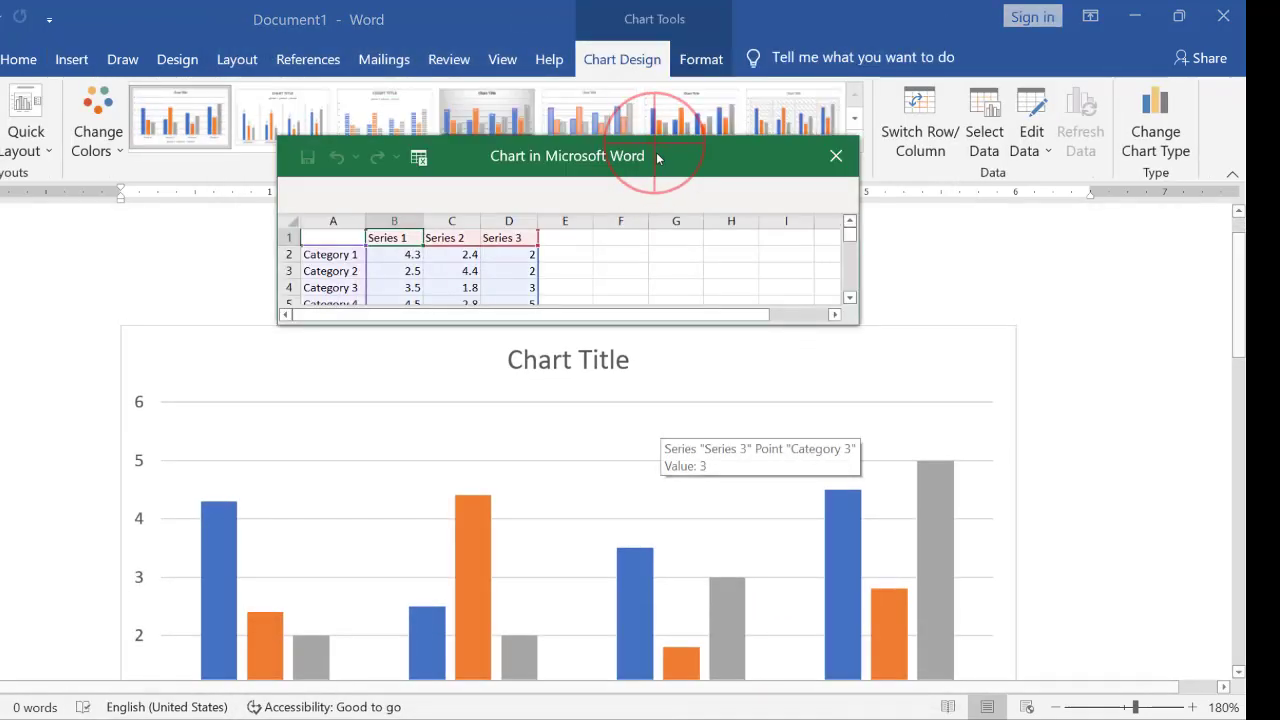
{"action": "left_click_drag", "start_coordinate": [657, 157], "coordinate": [811, 81]}
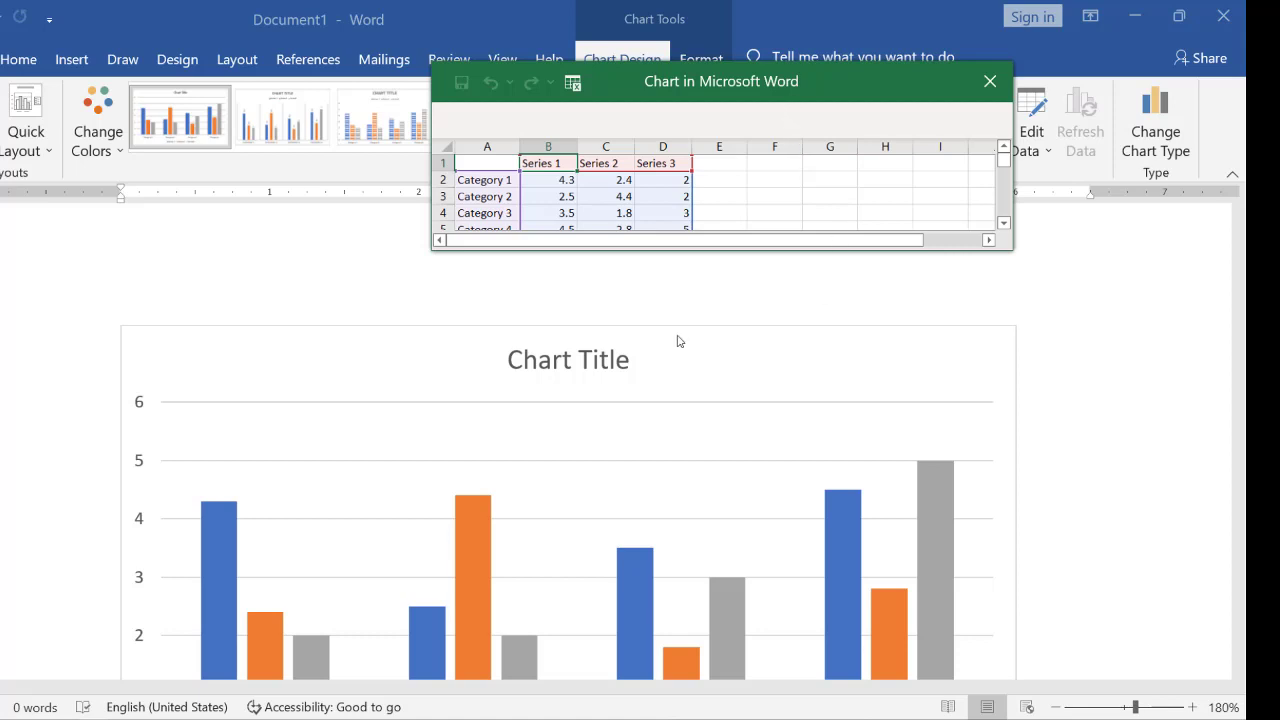
{"action": "left_click", "coordinate": [760, 89]}
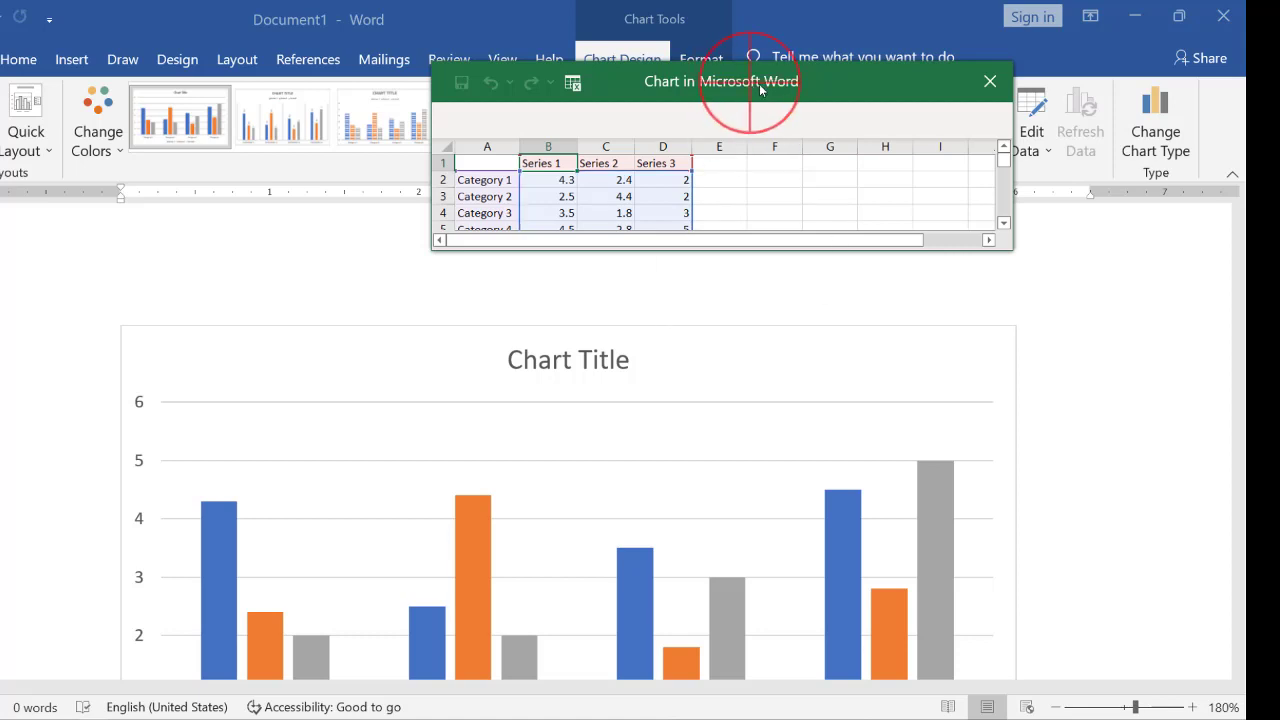
{"action": "left_click_drag", "start_coordinate": [760, 89], "coordinate": [788, 104]}
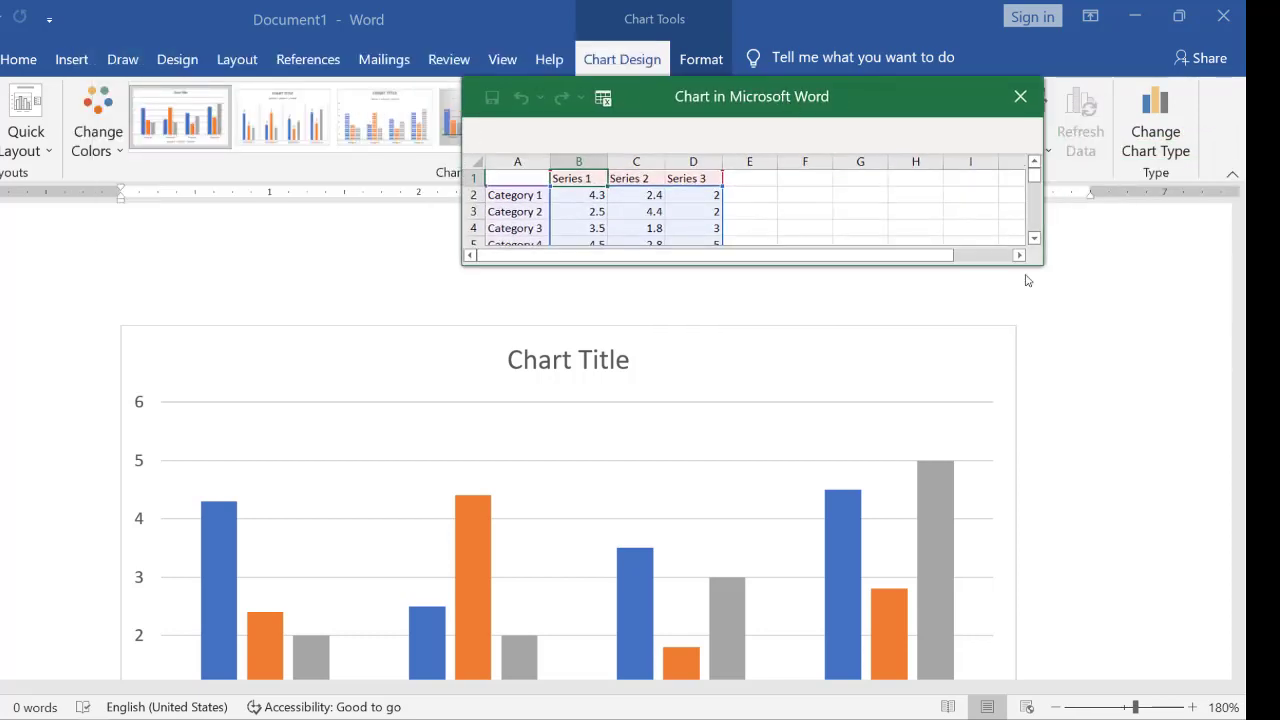
{"action": "left_click_drag", "start_coordinate": [1037, 268], "coordinate": [1170, 498]}
{"action": "left_click_drag", "start_coordinate": [765, 96], "coordinate": [813, 27]}
{"action": "scroll", "coordinate": [354, 331], "scroll_direction": "down", "scroll_amount": 5}
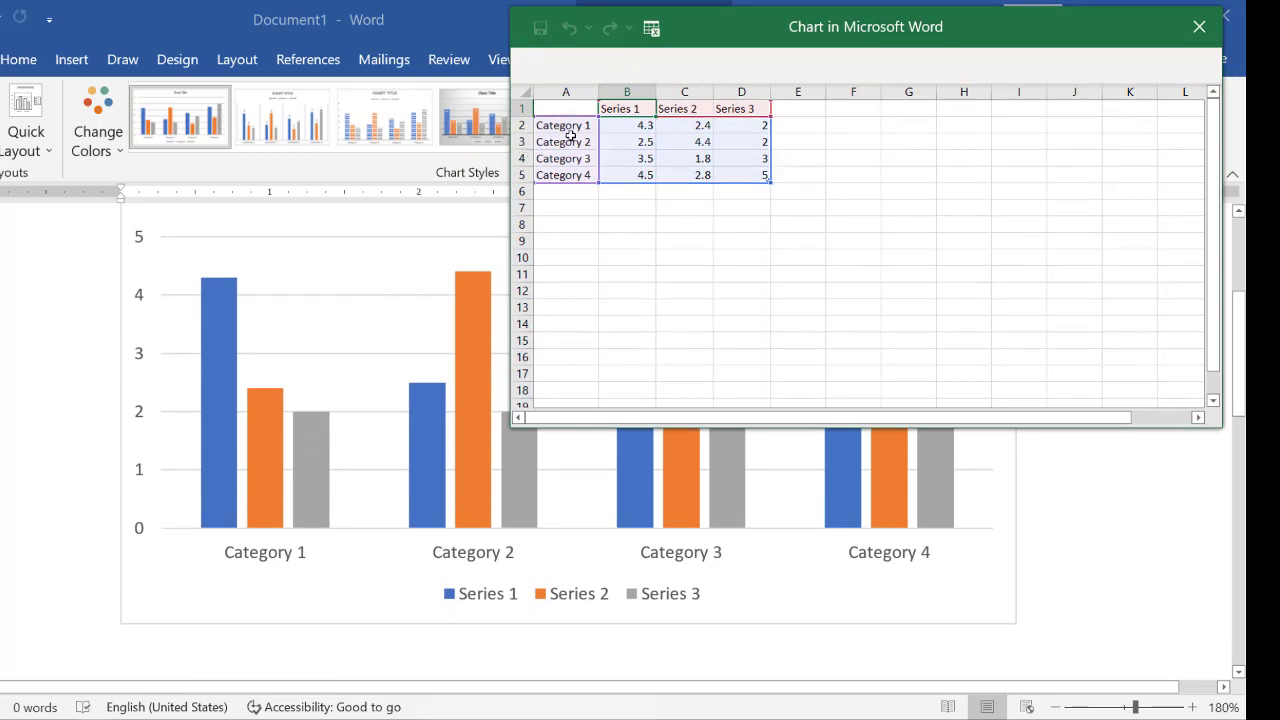
Rename the four category rows in the chart's data sheet as 2012, 2013, 2014 and 2015.
{"action": "key", "text": "super+plus"}
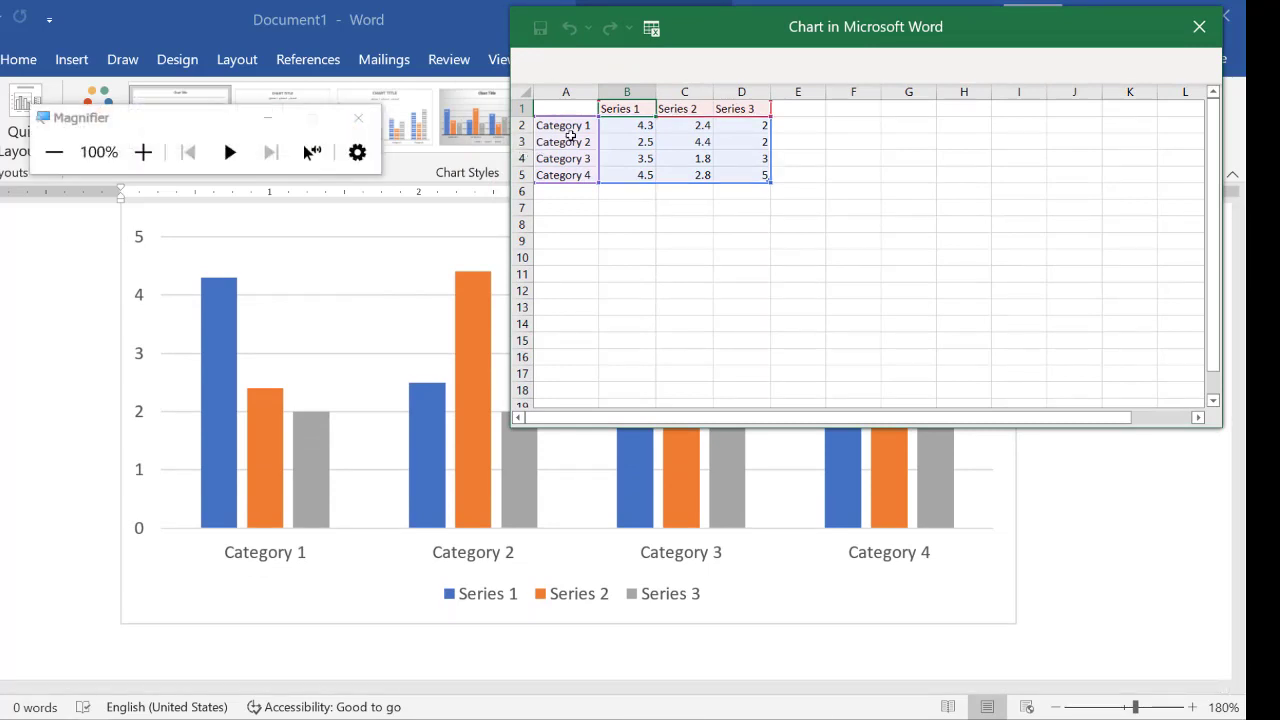
{"action": "key", "text": "super+plus"}
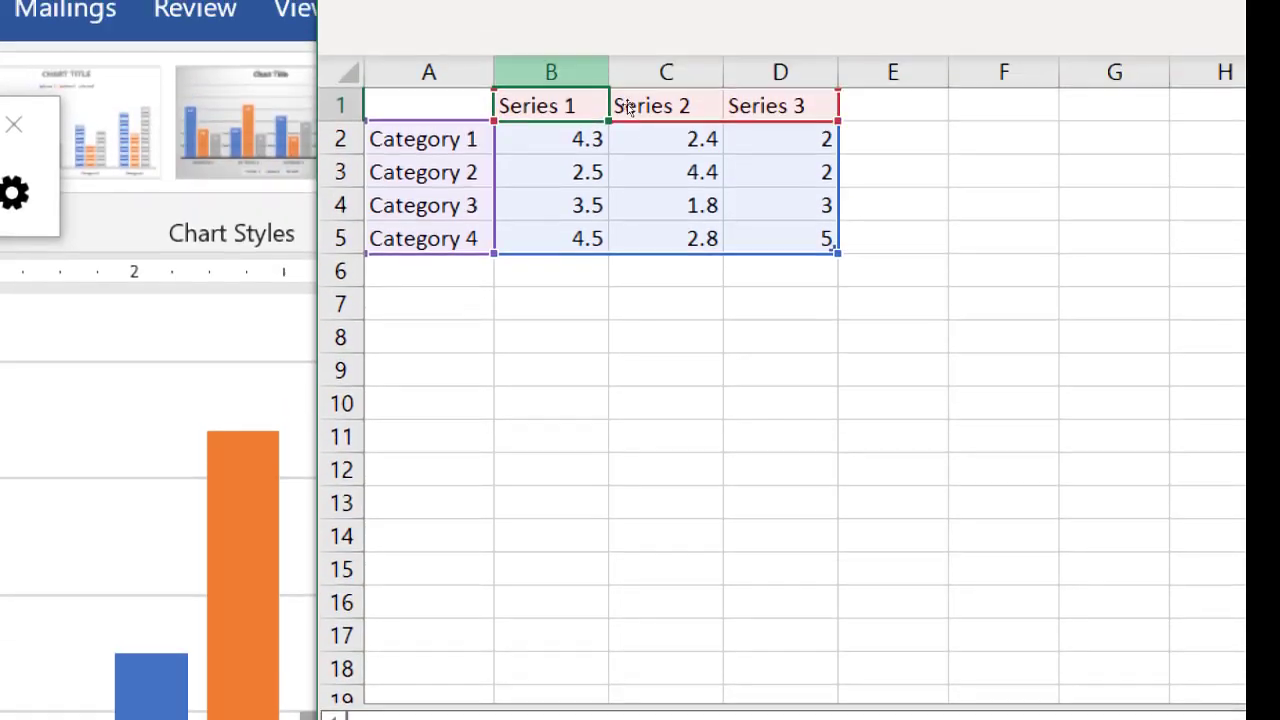
{"action": "left_click_drag", "start_coordinate": [725, 118], "coordinate": [561, 123]}
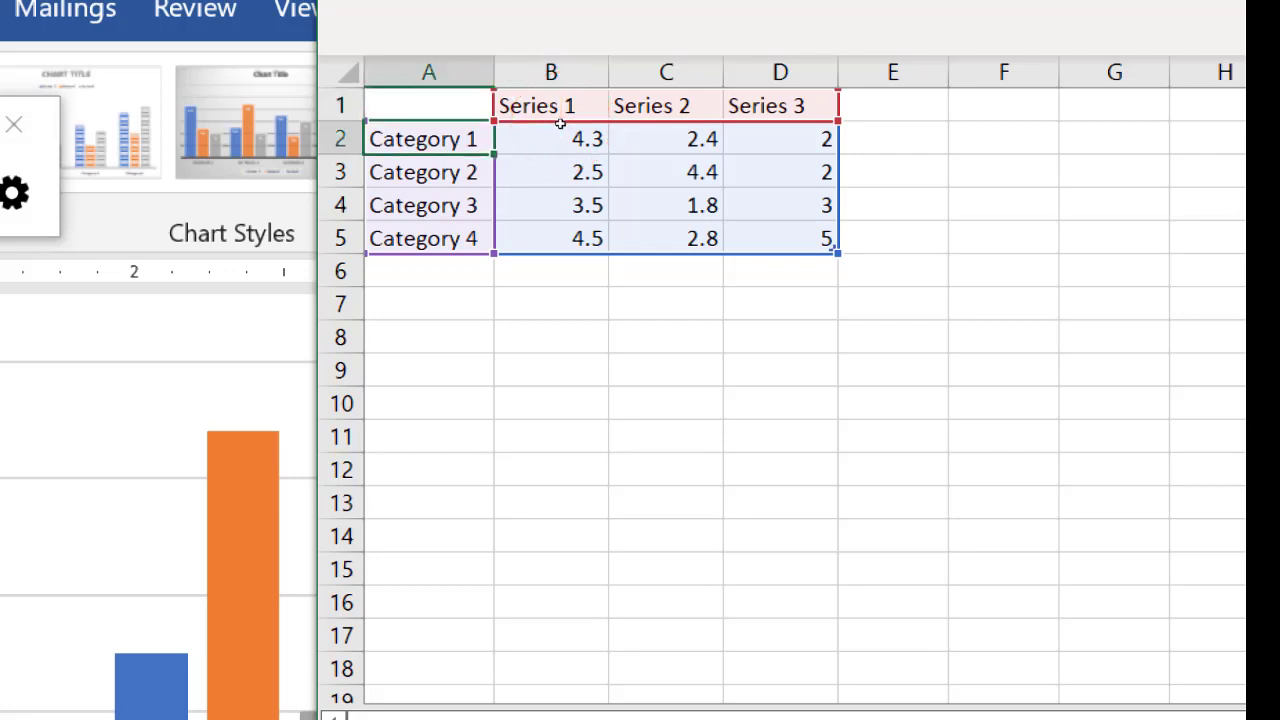
{"action": "type", "text": "2012"}
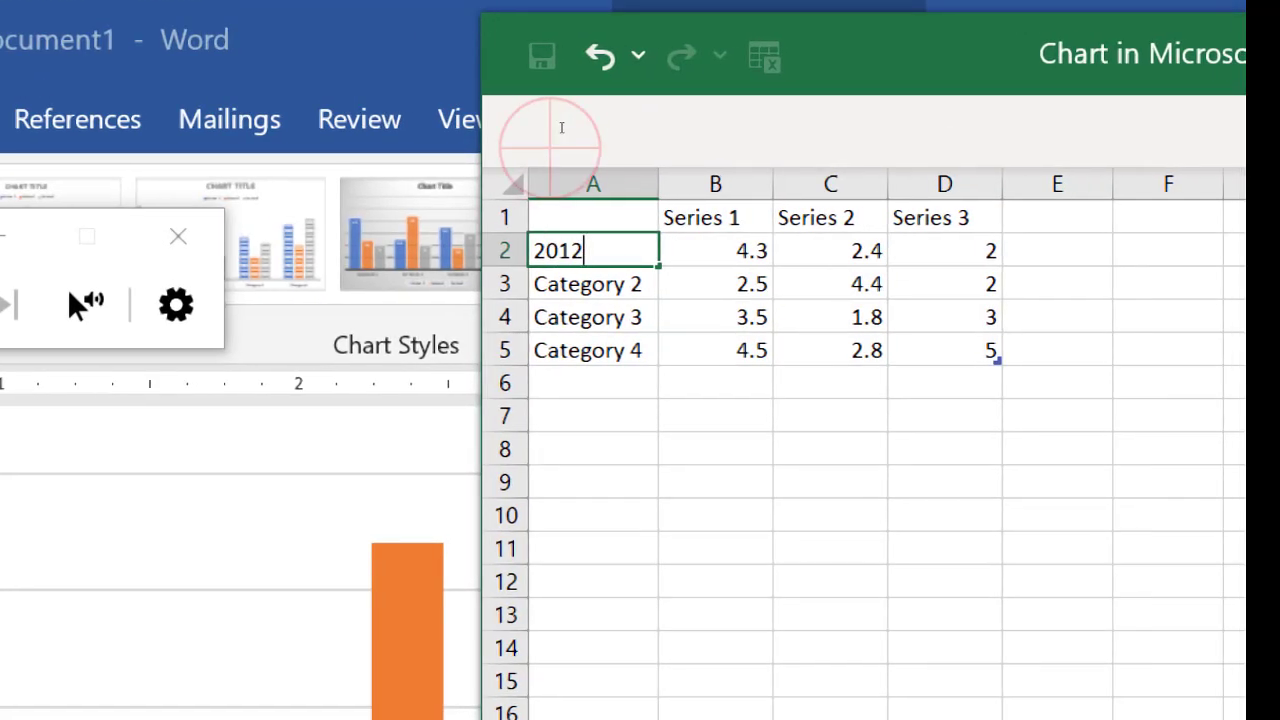
{"action": "key", "text": "Return"}
{"action": "type", "text": "2013"}
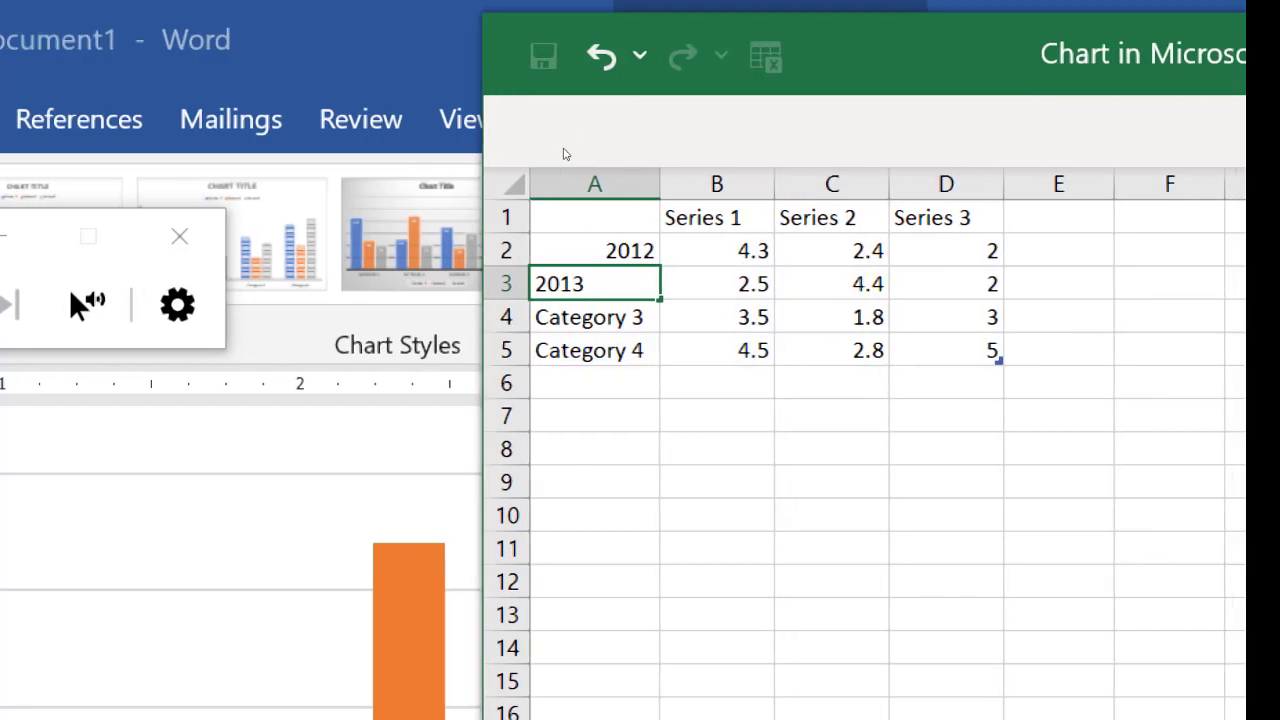
{"action": "key", "text": "Return"}
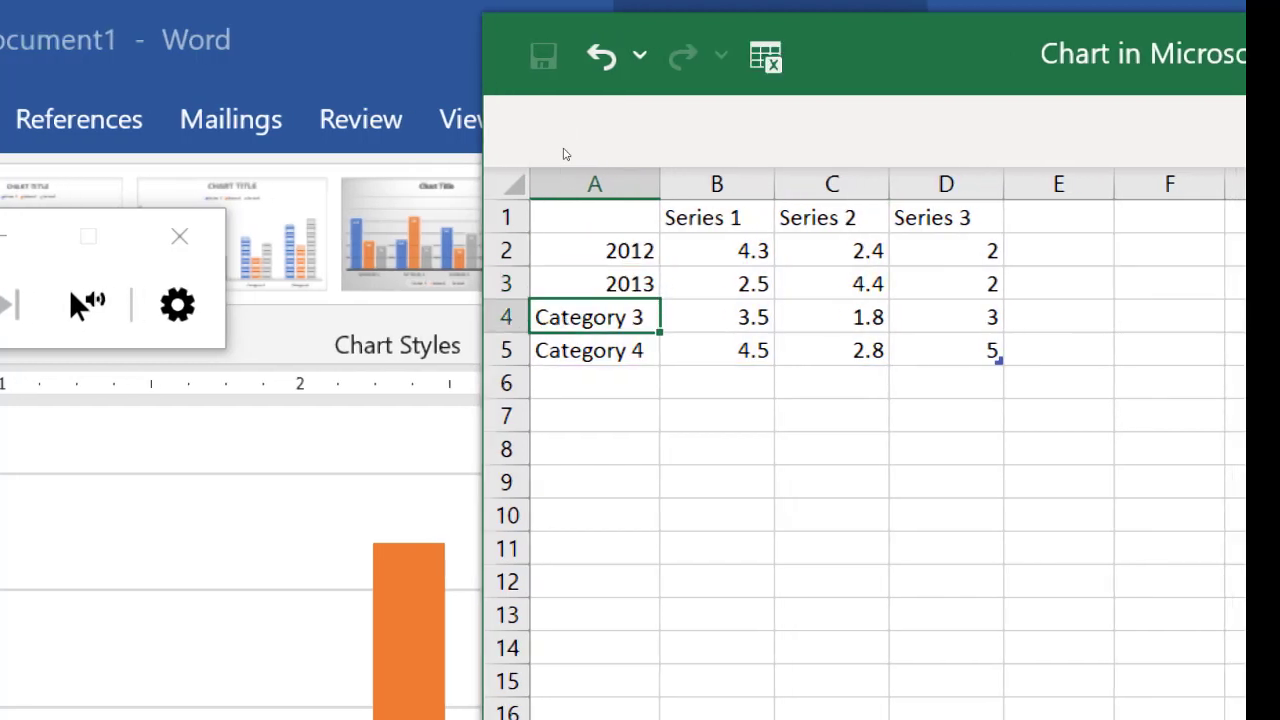
{"action": "type", "text": "2014"}
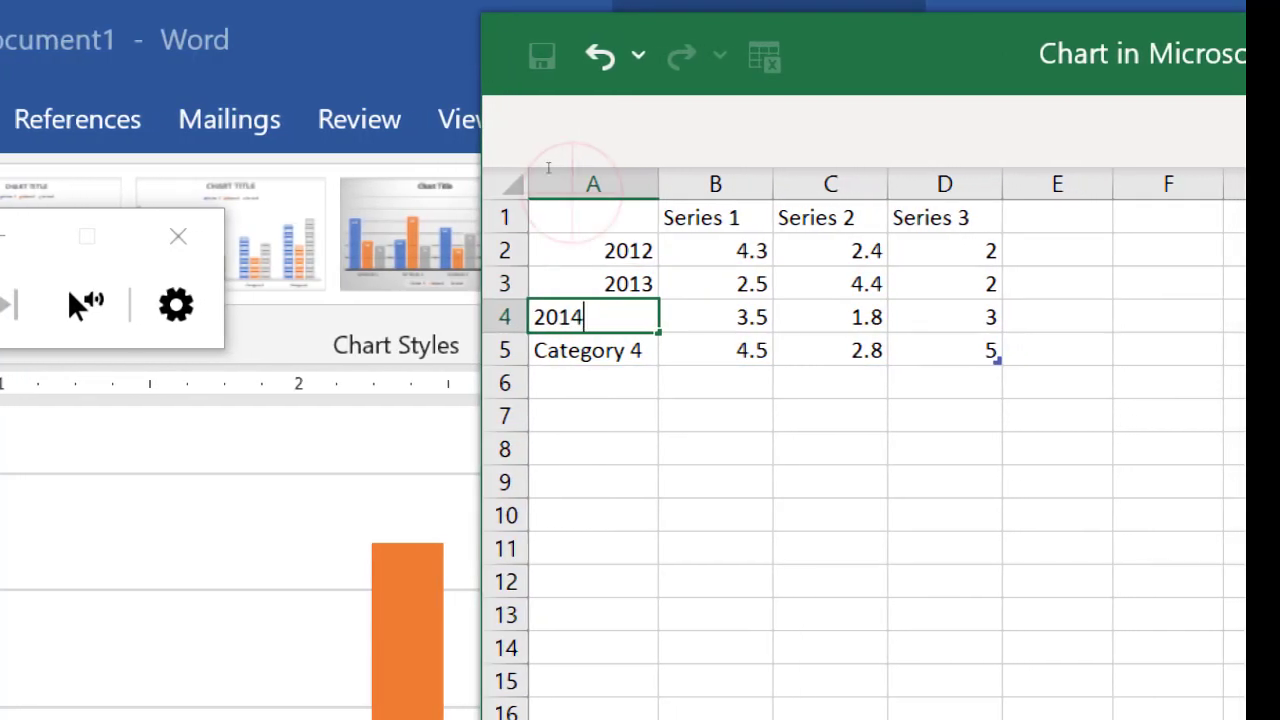
{"action": "key", "text": "Return"}
{"action": "type", "text": "2-"}
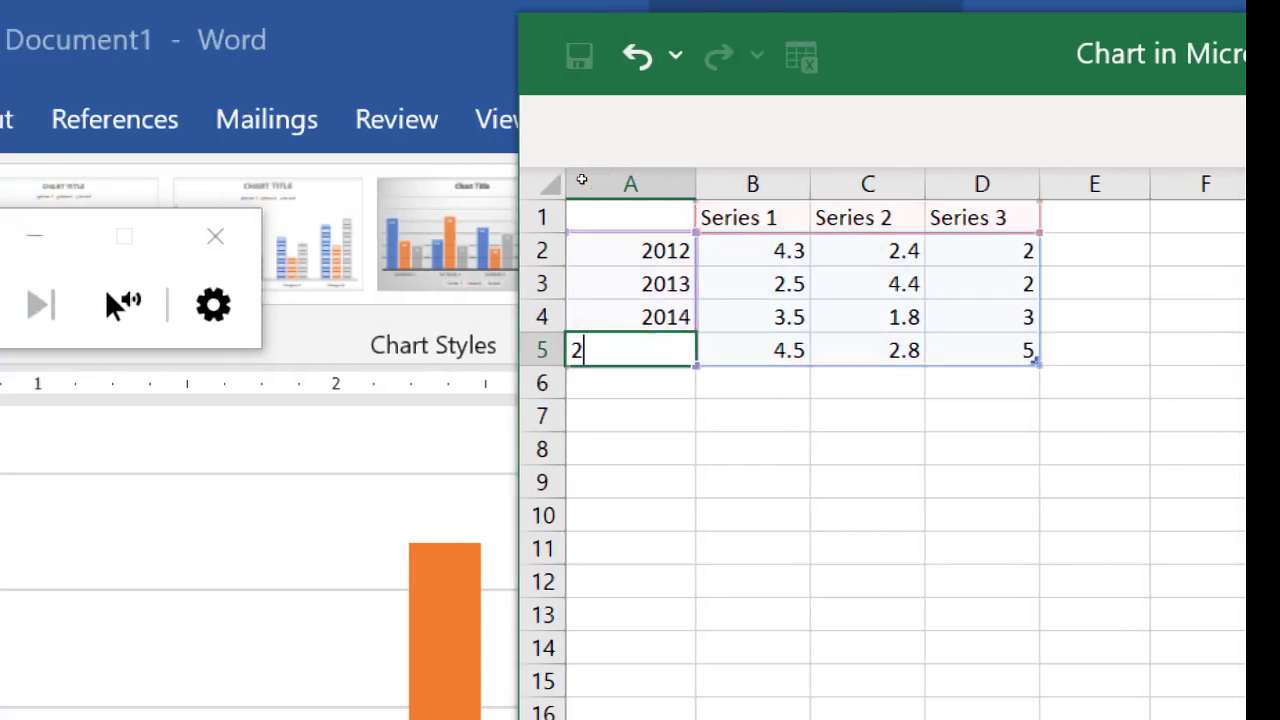
{"action": "type", "text": "015"}
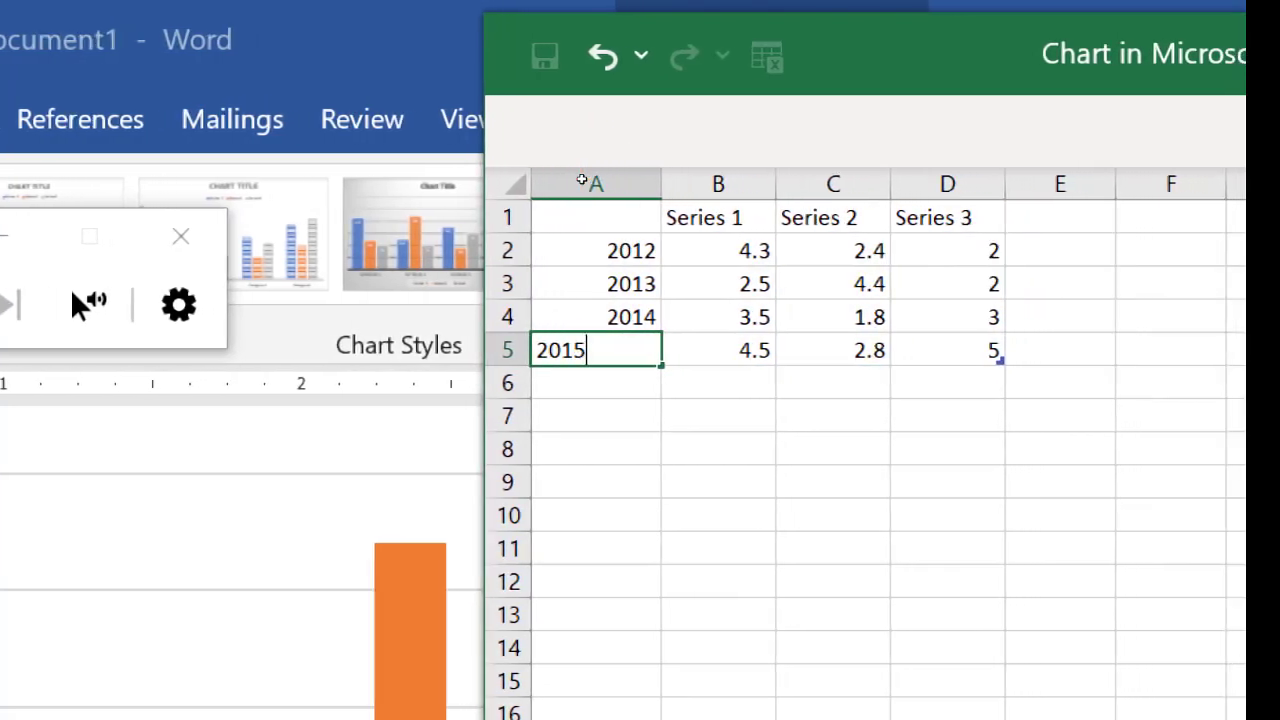
Rename the three data series in the header row as Child, Man and Women.
{"action": "left_click", "coordinate": [640, 112]}
{"action": "type", "text": "Child"}
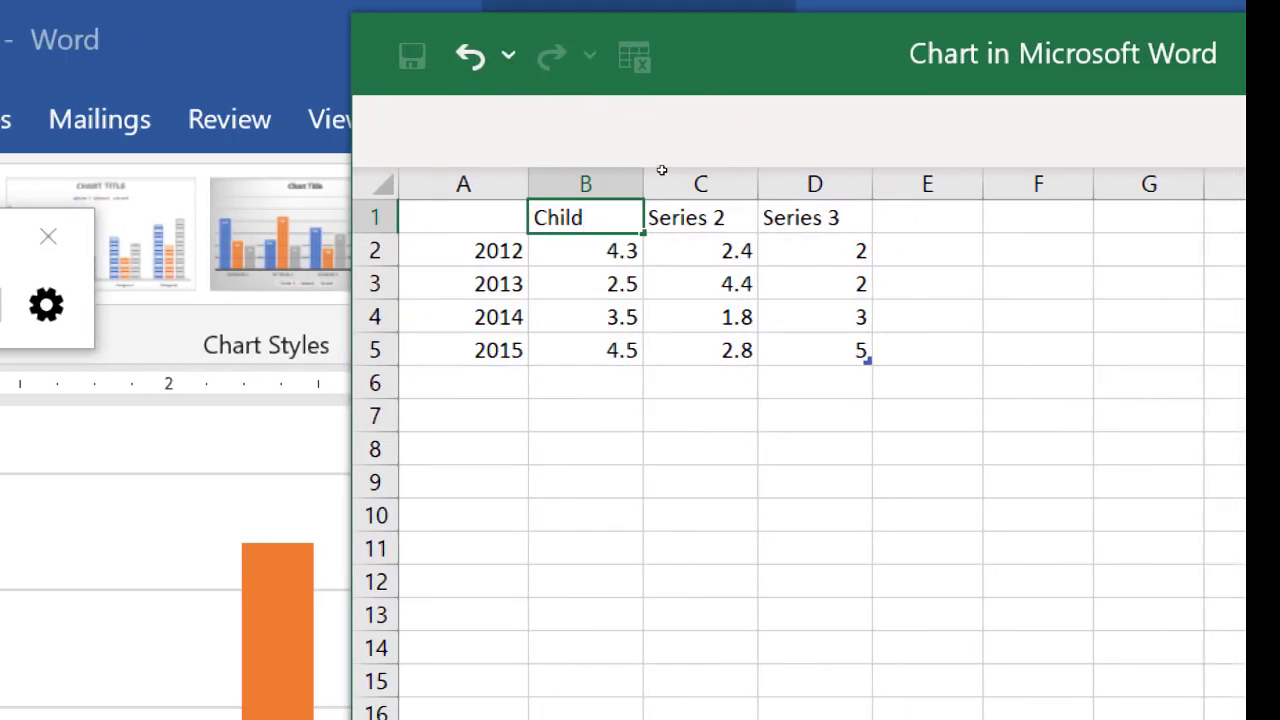
{"action": "left_click", "coordinate": [663, 114]}
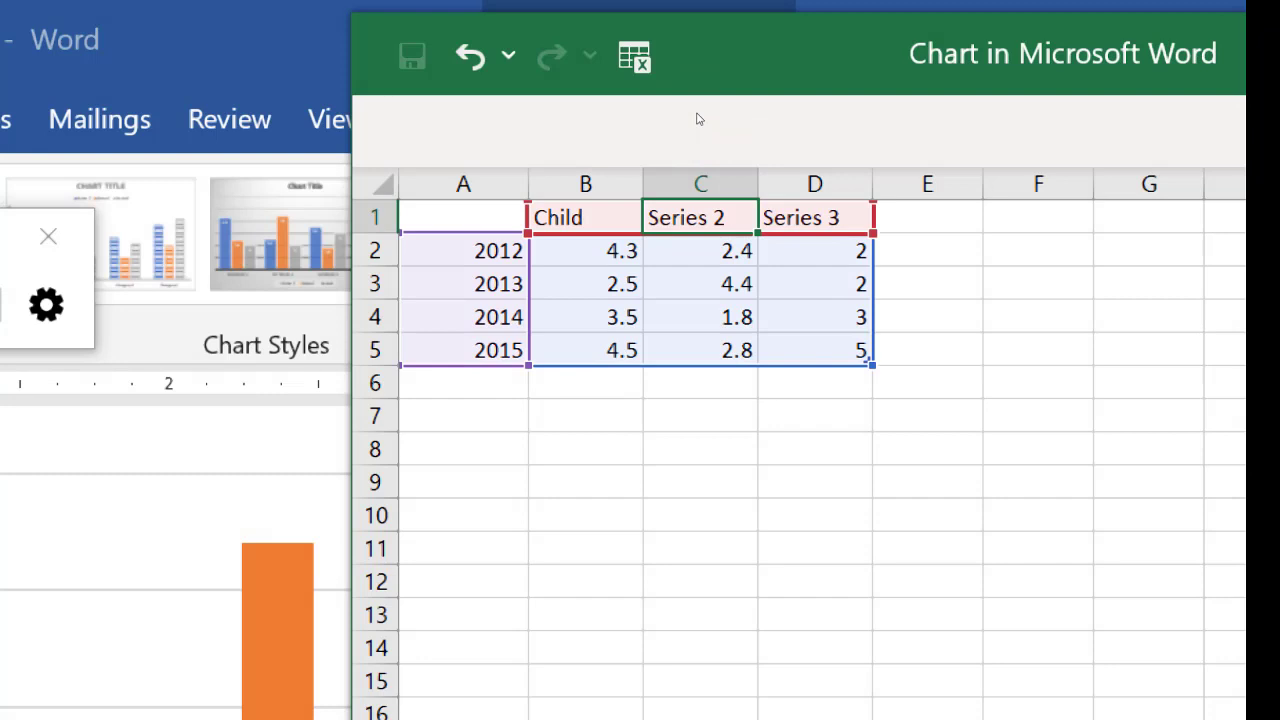
{"action": "left_click", "coordinate": [697, 115]}
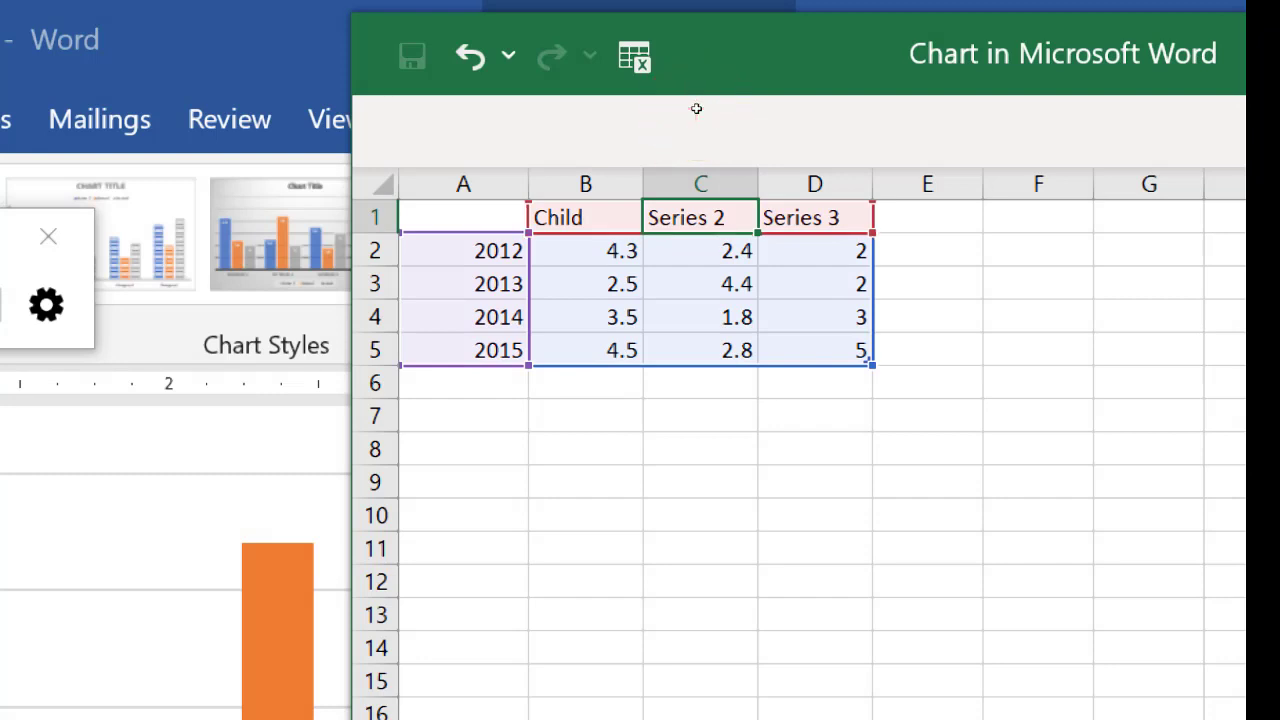
{"action": "type", "text": "Man"}
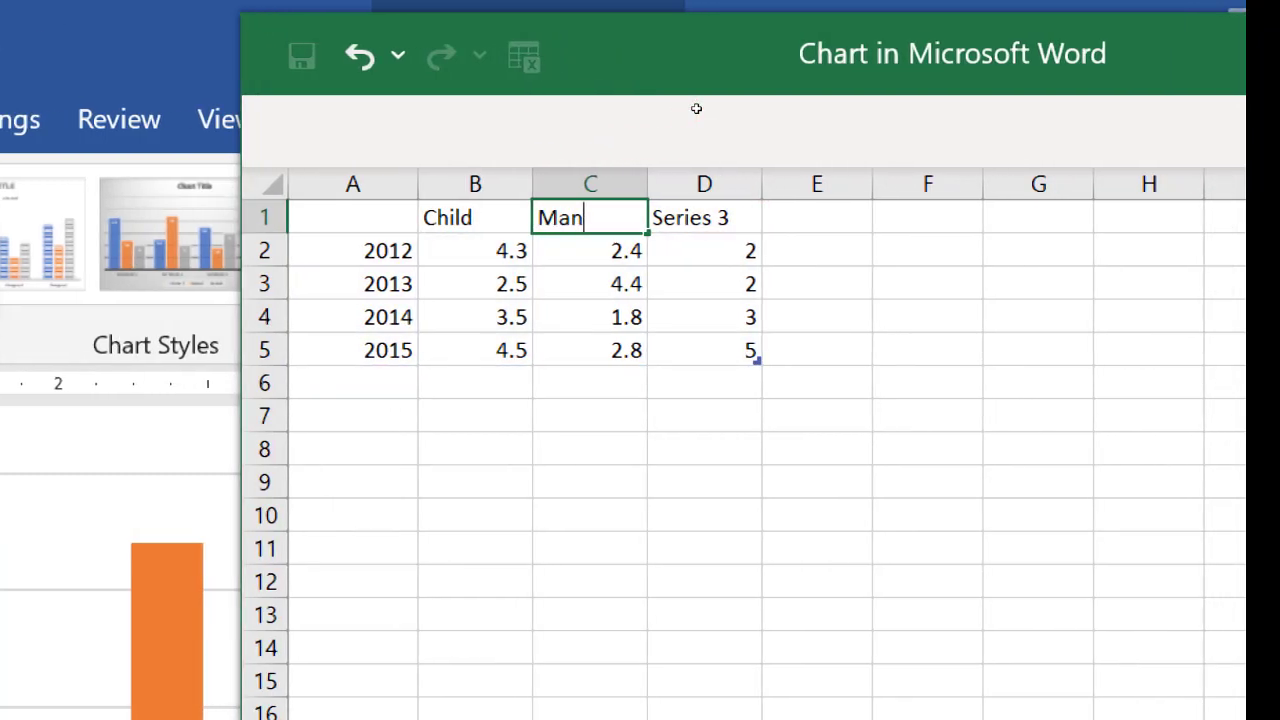
{"action": "key", "text": "Tab"}
{"action": "type", "text": "Women"}
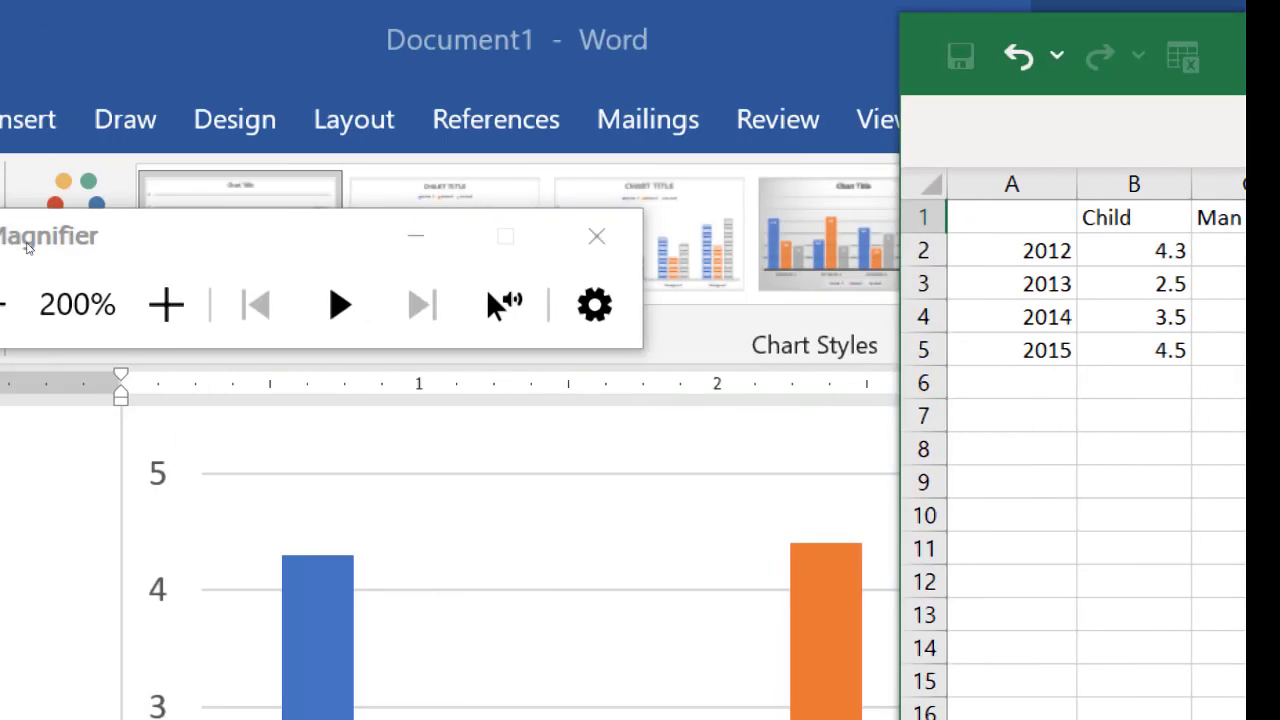
{"action": "key", "text": "super+minus"}
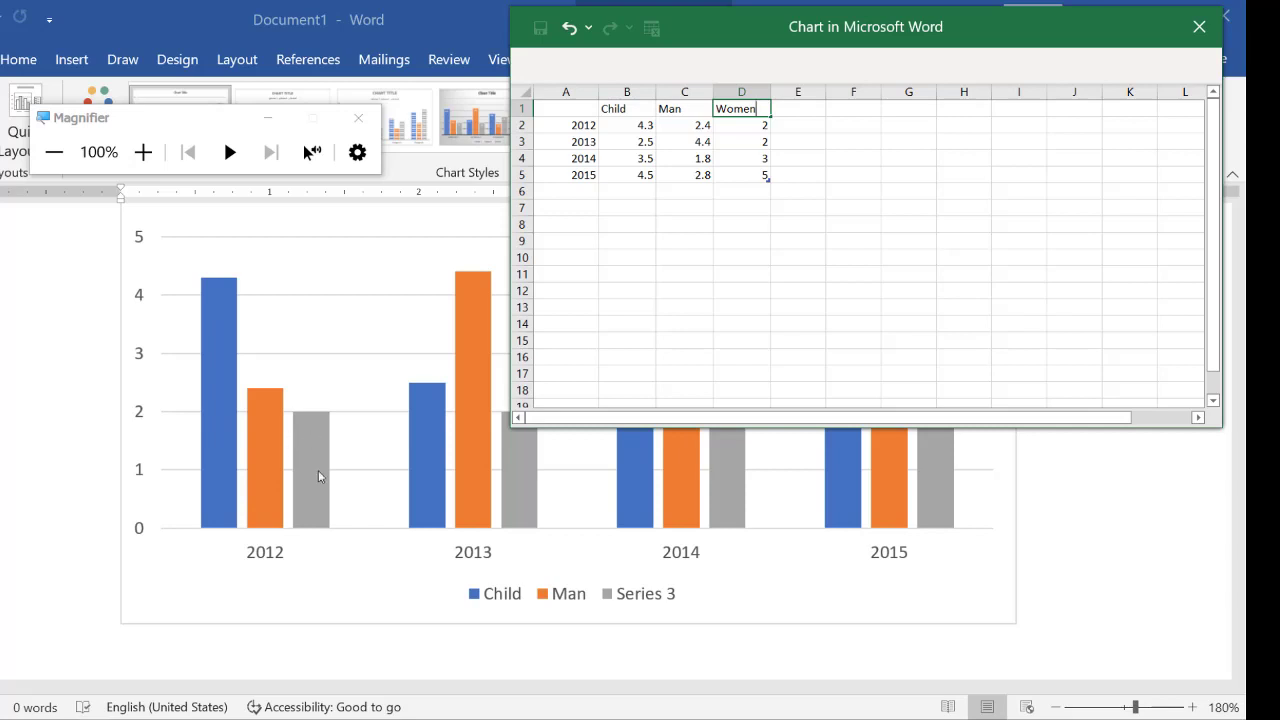
{"action": "left_click", "coordinate": [744, 161]}
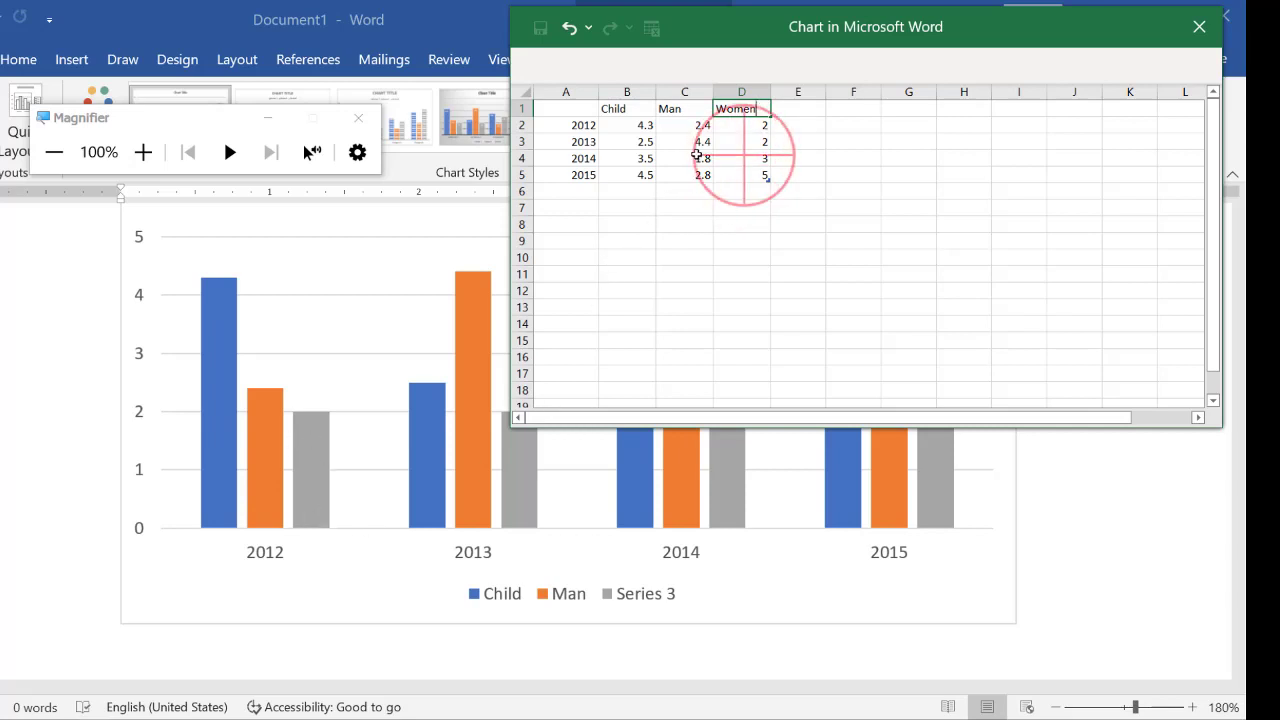
{"action": "left_click", "coordinate": [741, 108]}
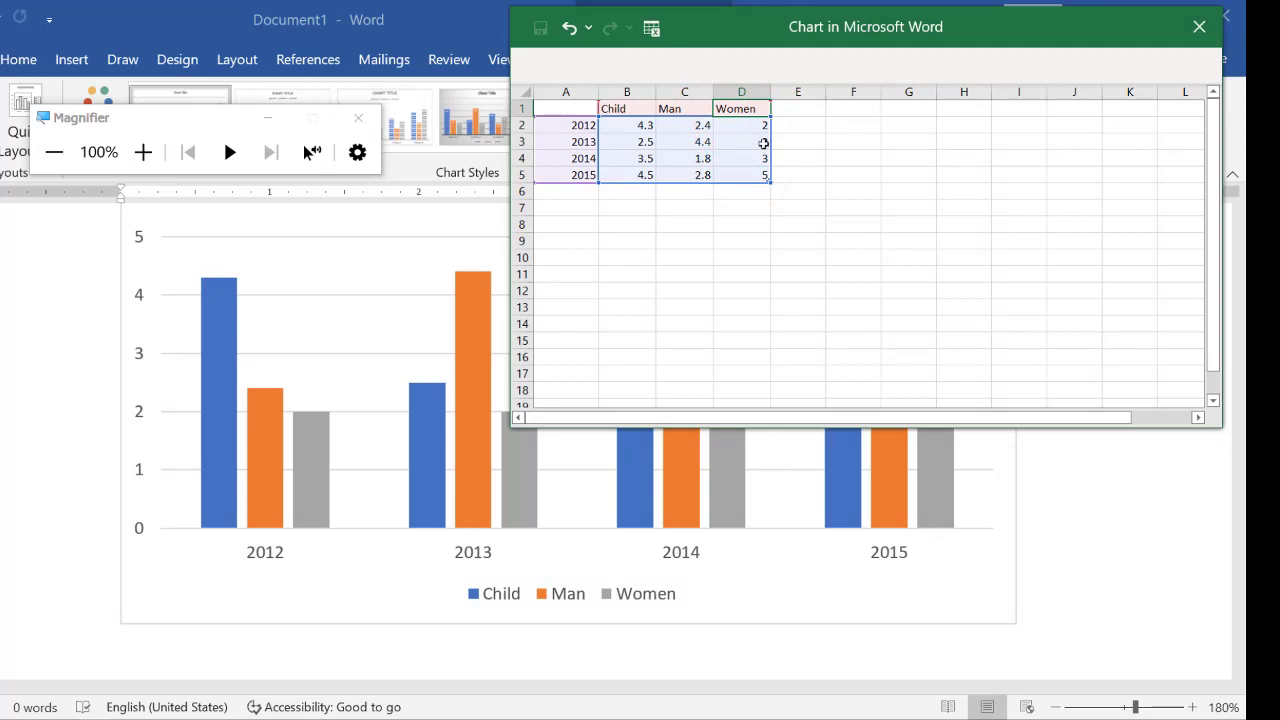
Close the chart's data sheet window and return to the chart in the document.
{"action": "left_click", "coordinate": [1183, 28]}
{"action": "left_click", "coordinate": [1183, 28]}
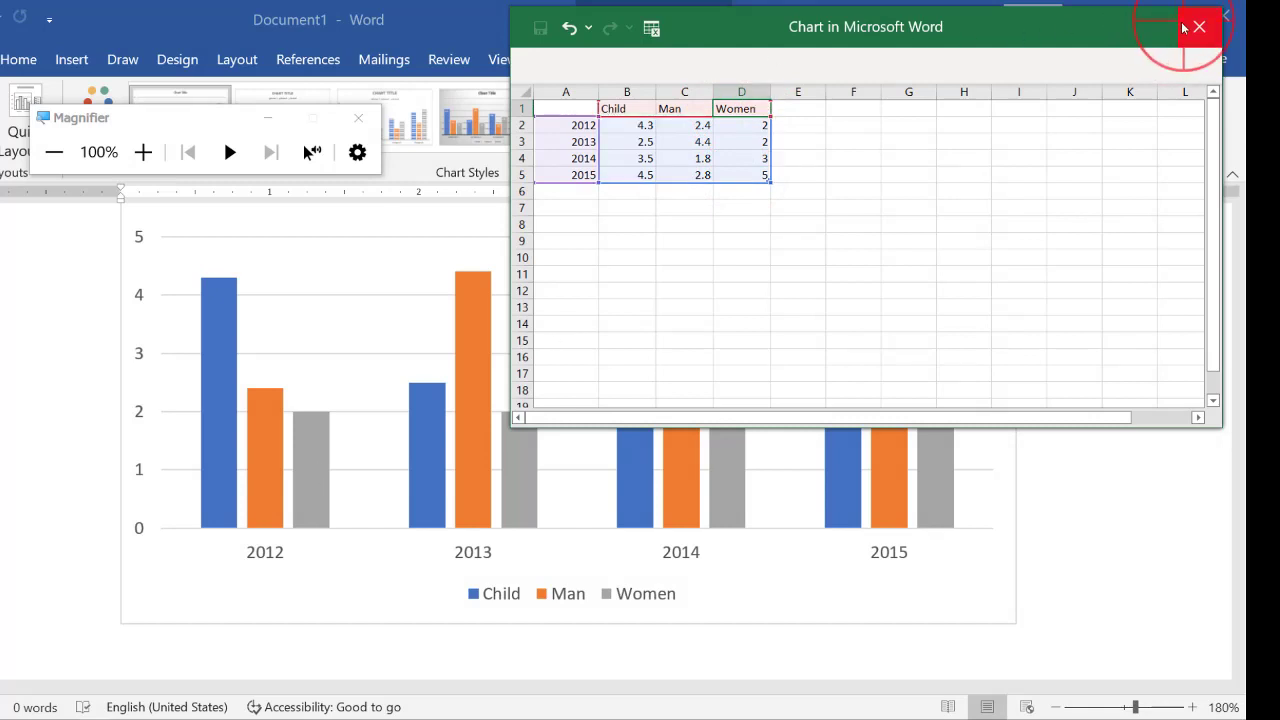
{"action": "left_click", "coordinate": [1183, 28]}
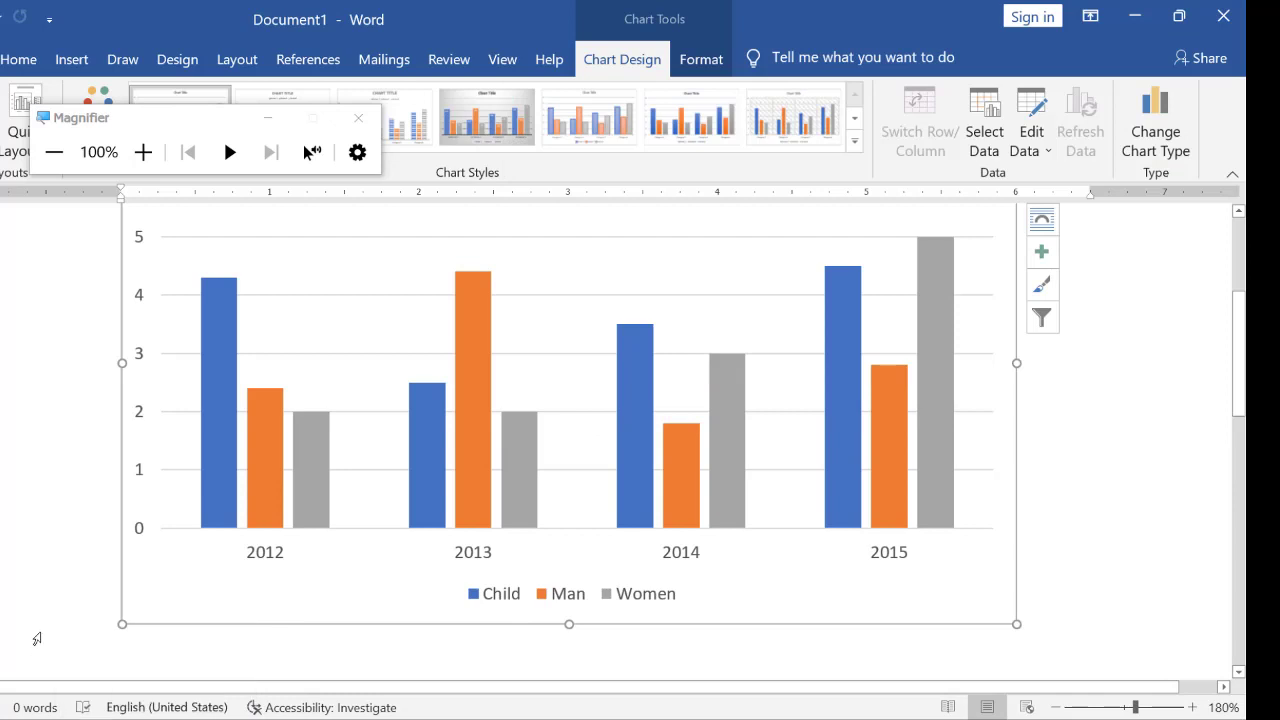
{"action": "scroll", "coordinate": [80, 614], "scroll_direction": "up", "scroll_amount": 1}
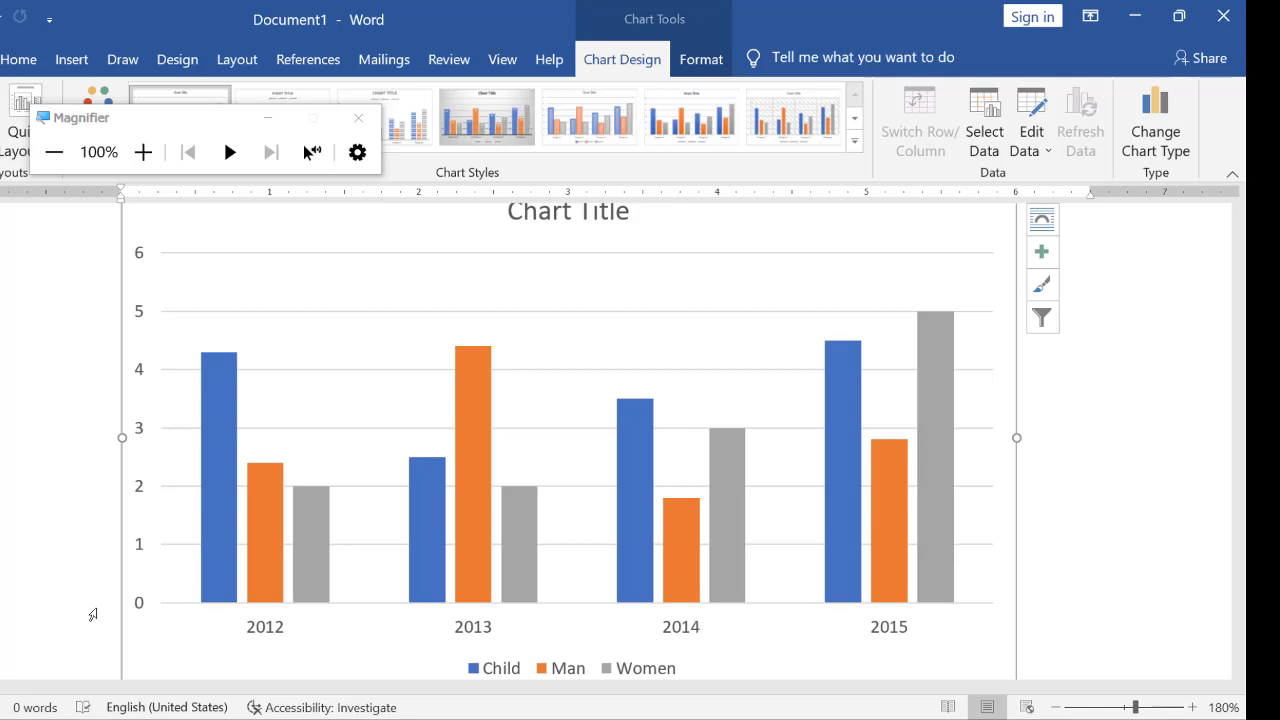
Read through the Edit chart data instructions in the Microsoft Word Basic document, and return to Document1.
{"action": "left_click", "coordinate": [94, 692]}
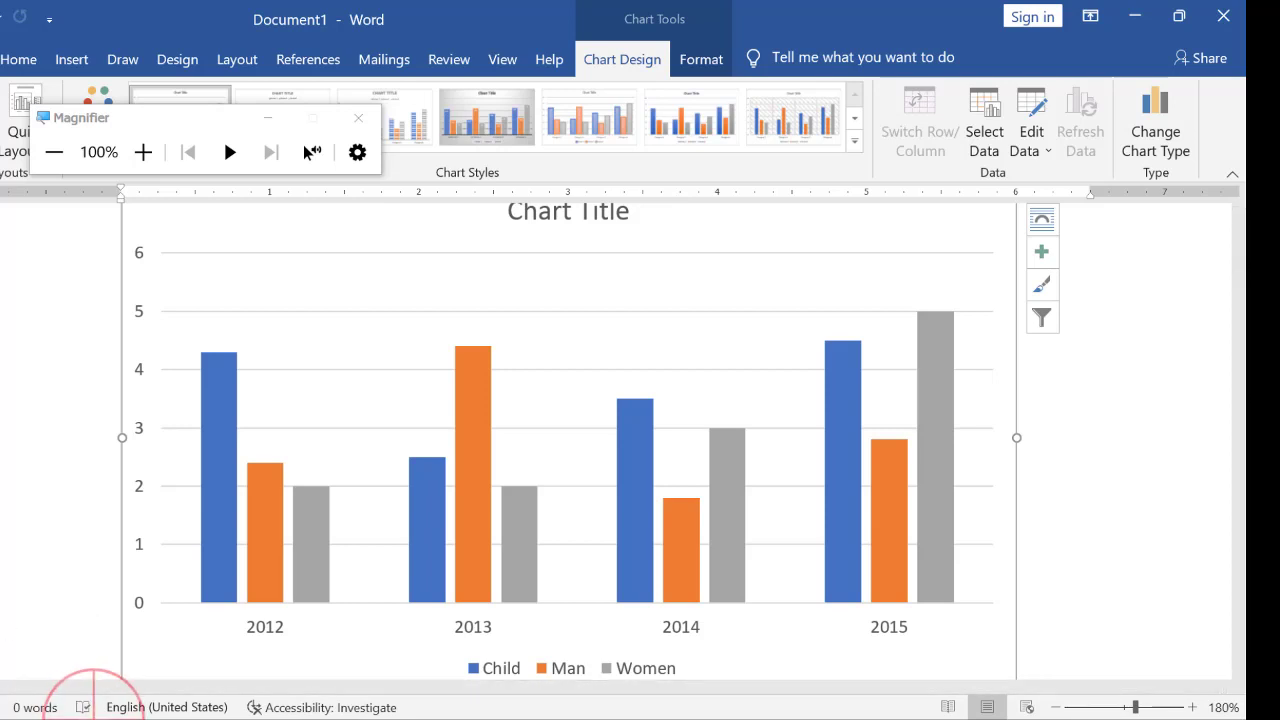
{"action": "left_click", "coordinate": [60, 675]}
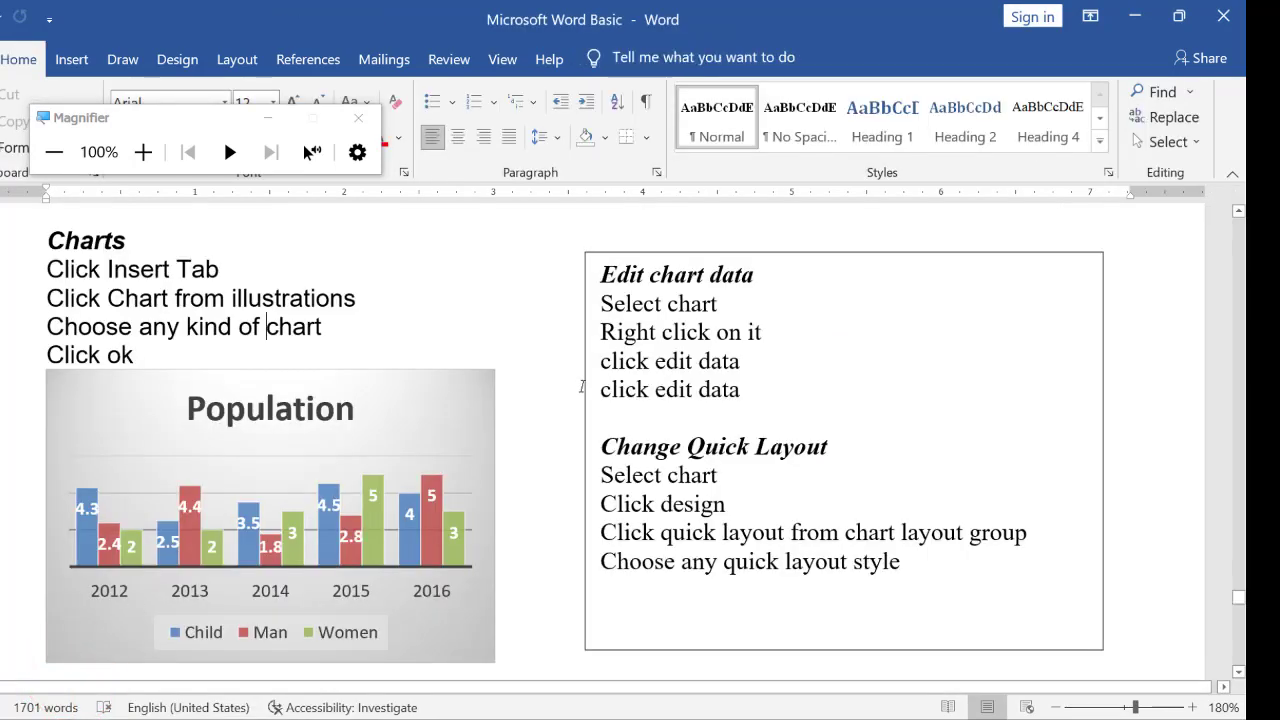
{"action": "left_click_drag", "start_coordinate": [623, 249], "coordinate": [738, 262]}
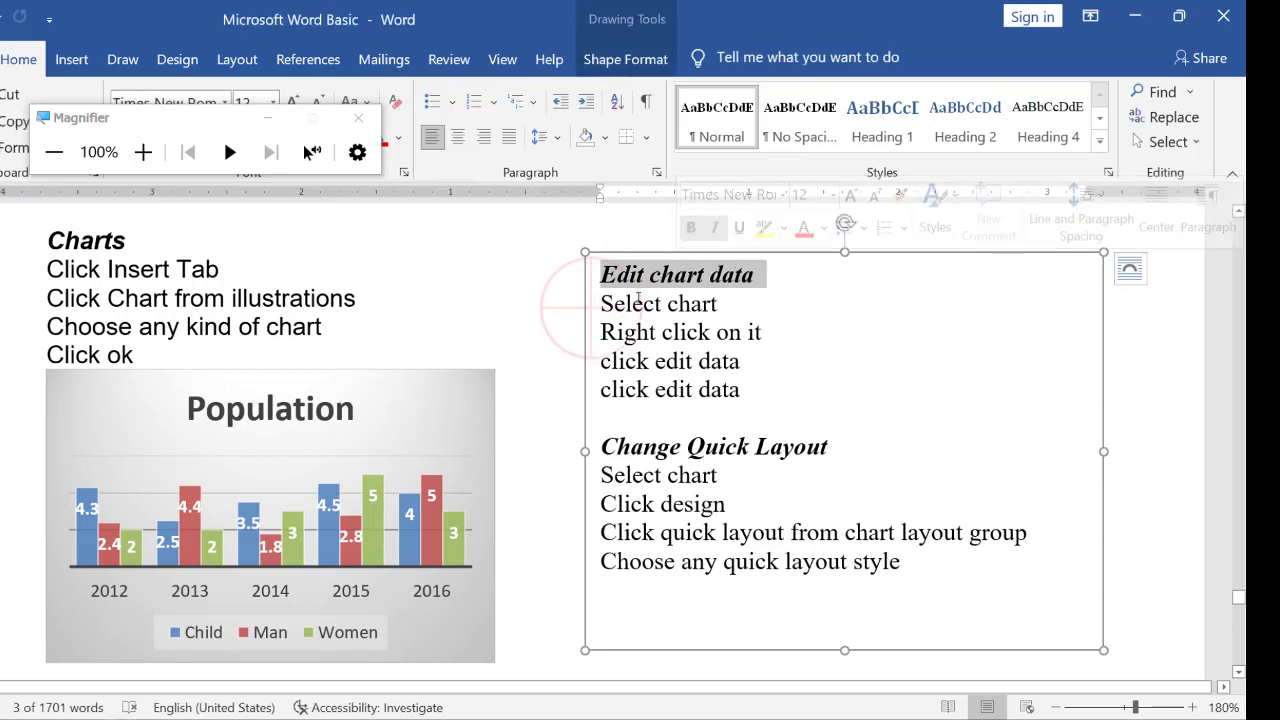
{"action": "left_click_drag", "start_coordinate": [605, 294], "coordinate": [720, 303]}
{"action": "left_click_drag", "start_coordinate": [614, 318], "coordinate": [762, 340]}
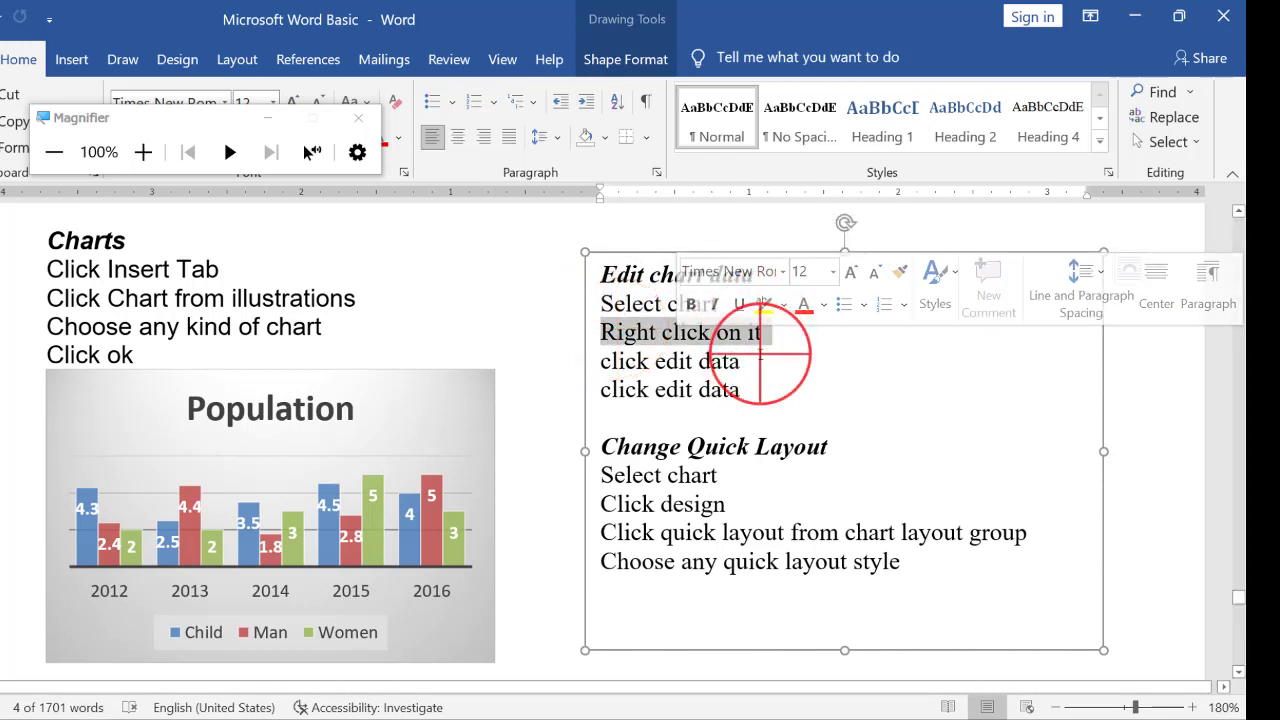
{"action": "left_click", "coordinate": [760, 356]}
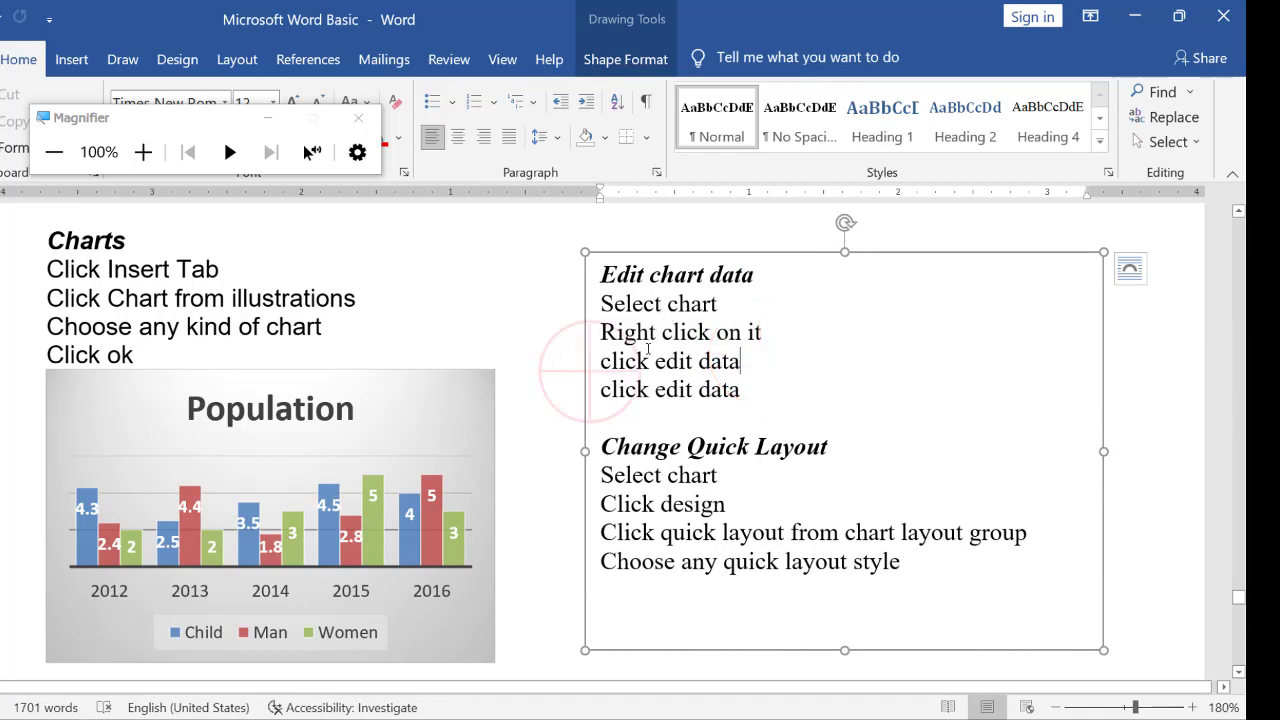
{"action": "left_click_drag", "start_coordinate": [601, 361], "coordinate": [748, 364]}
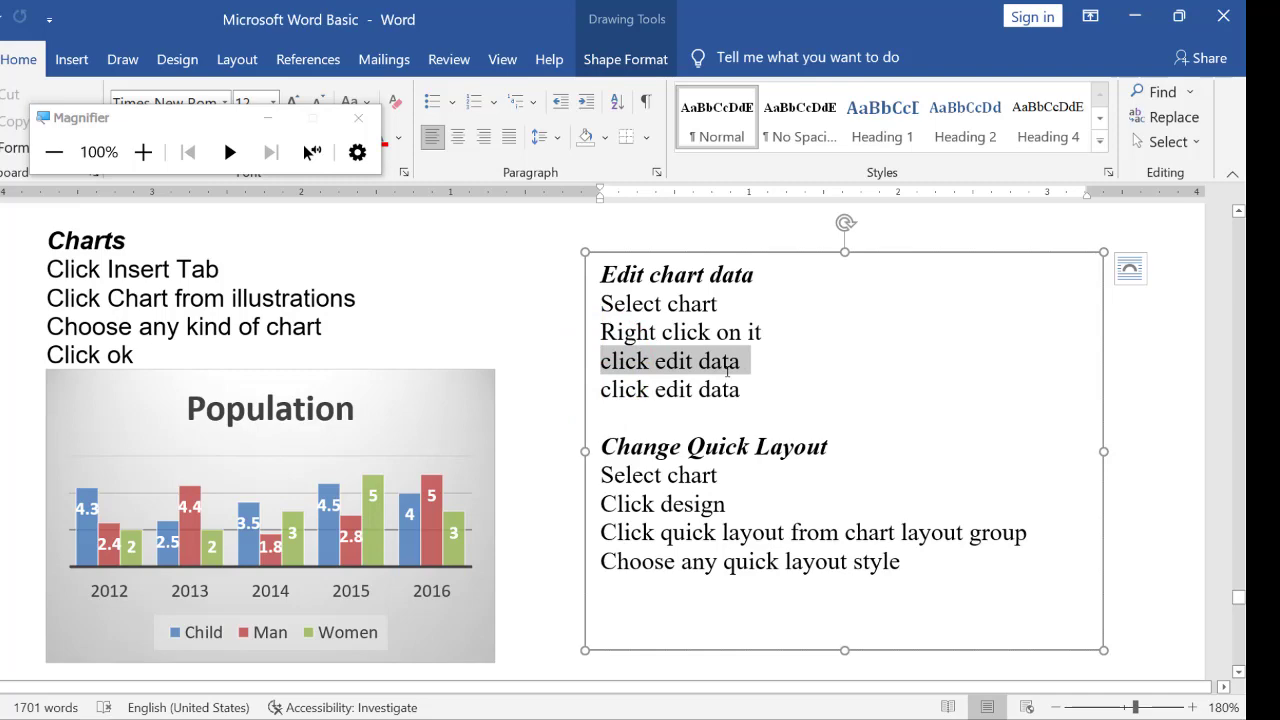
{"action": "left_click_drag", "start_coordinate": [601, 390], "coordinate": [712, 397]}
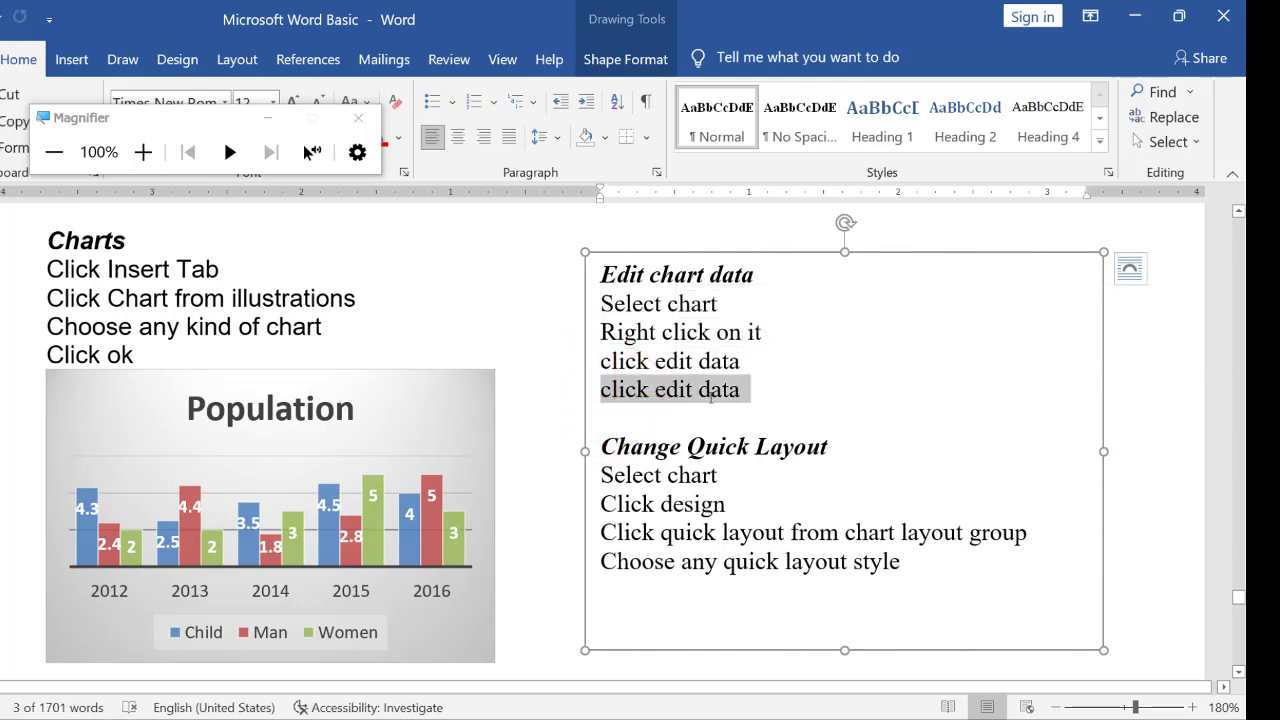
{"action": "left_click", "coordinate": [1135, 18]}
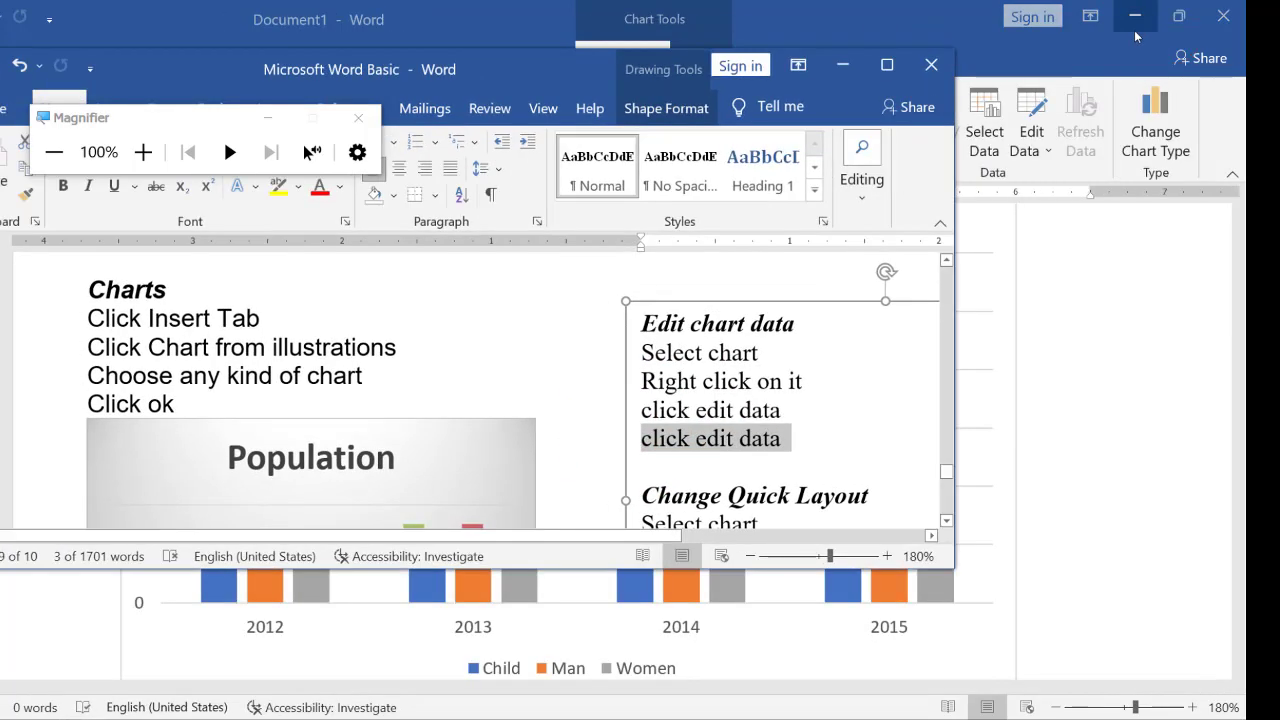
{"action": "left_click", "coordinate": [886, 64]}
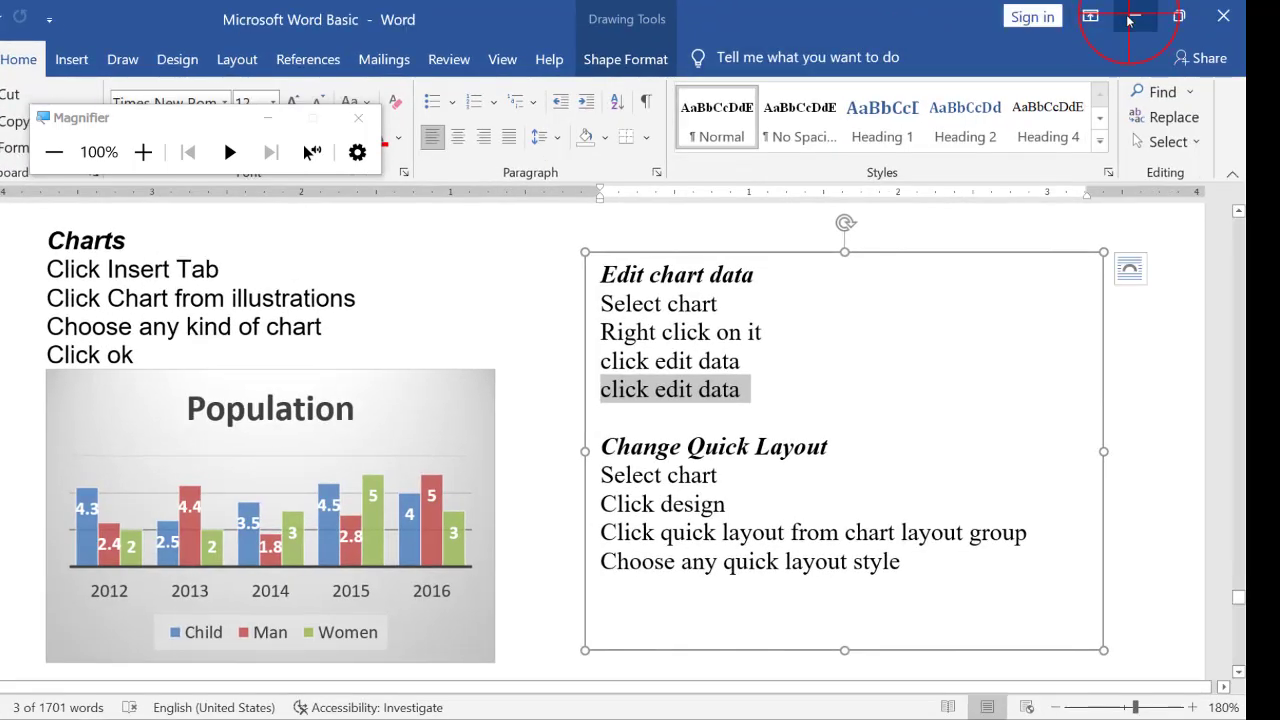
{"action": "left_click", "coordinate": [1133, 18]}
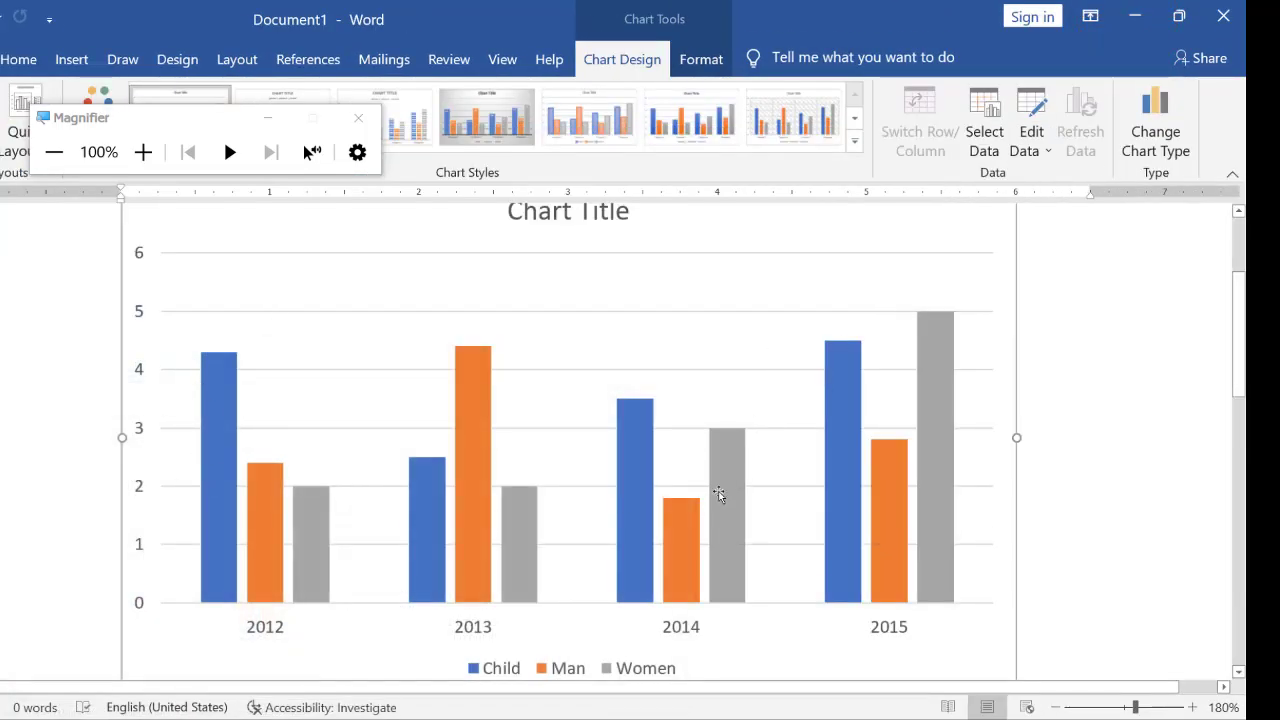
{"action": "scroll", "coordinate": [854, 606], "scroll_direction": "up", "scroll_amount": 3}
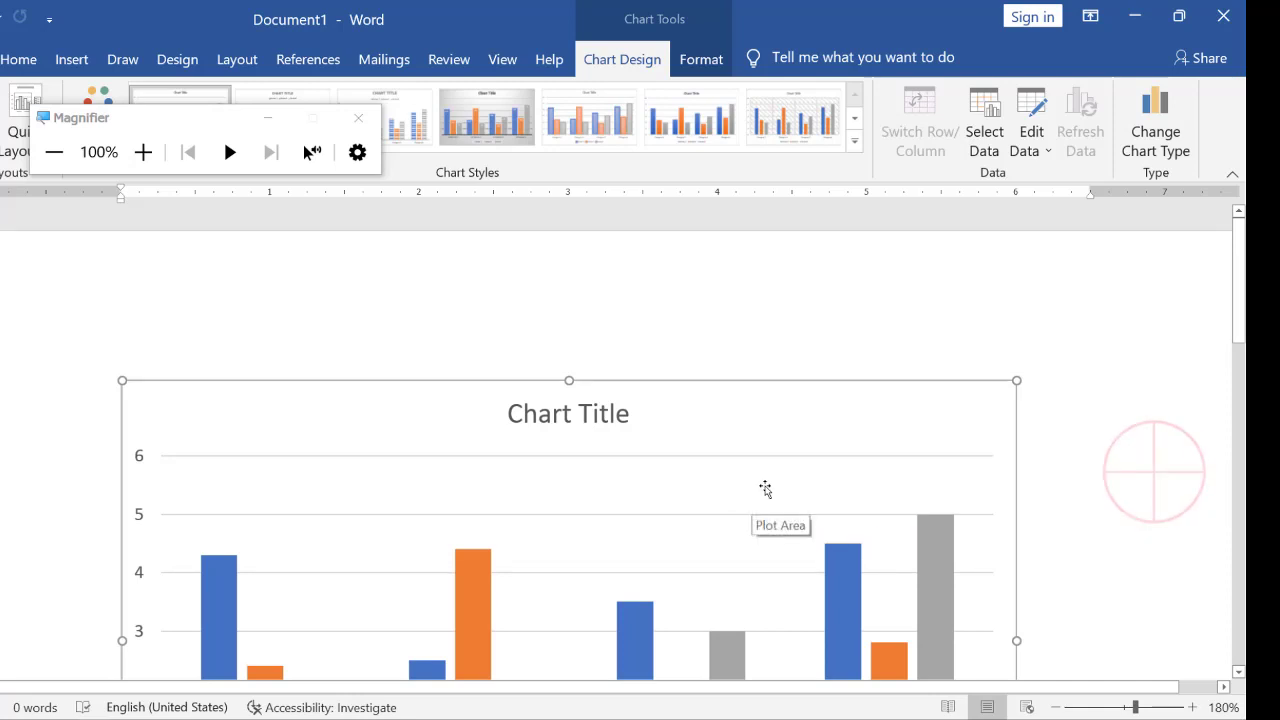
{"action": "left_click", "coordinate": [1122, 485]}
{"action": "scroll", "coordinate": [1094, 449], "scroll_direction": "down", "scroll_amount": 4}
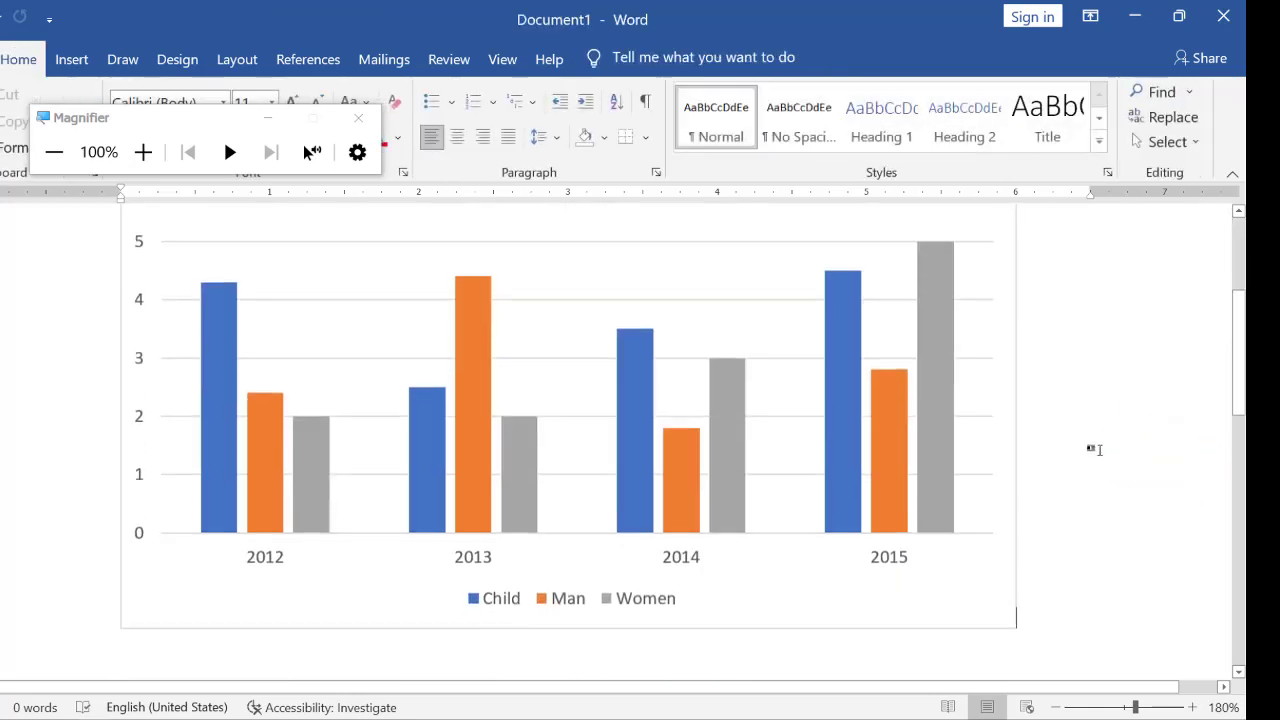
{"action": "left_click", "coordinate": [1014, 387]}
{"action": "scroll", "coordinate": [560, 357], "scroll_direction": "up", "scroll_amount": 2}
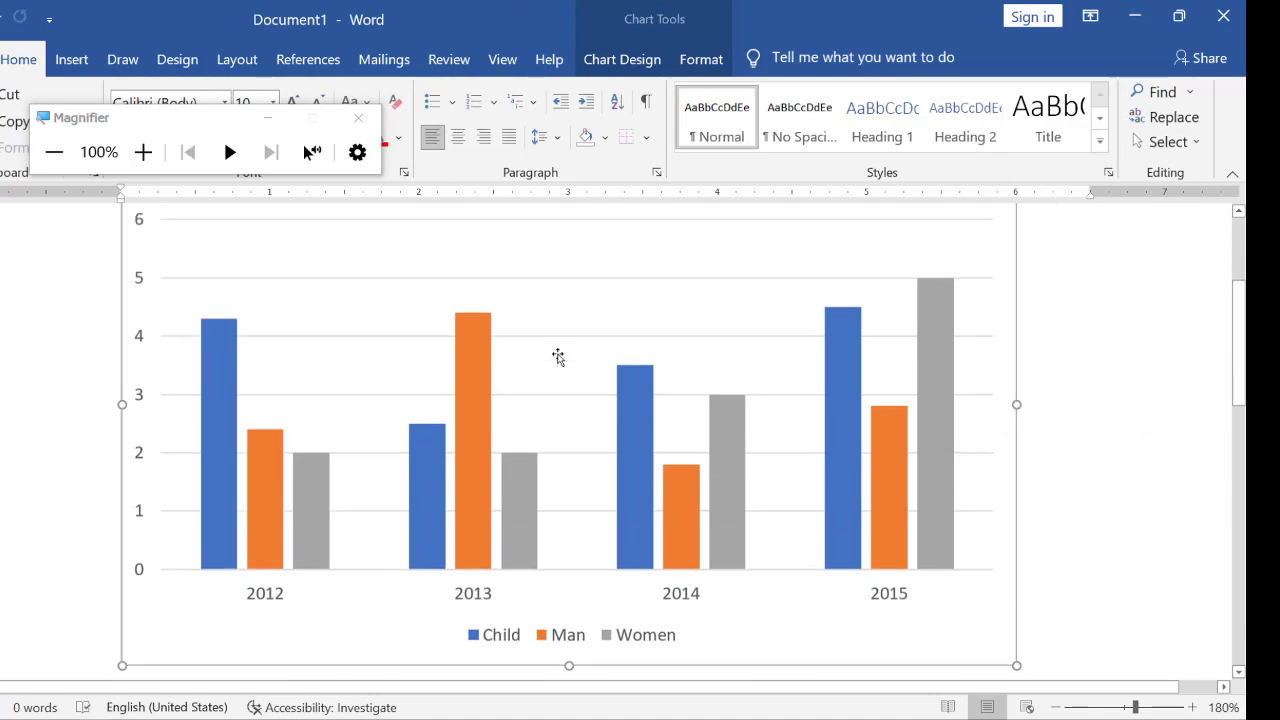
{"action": "scroll", "coordinate": [310, 291], "scroll_direction": "up", "scroll_amount": 4}
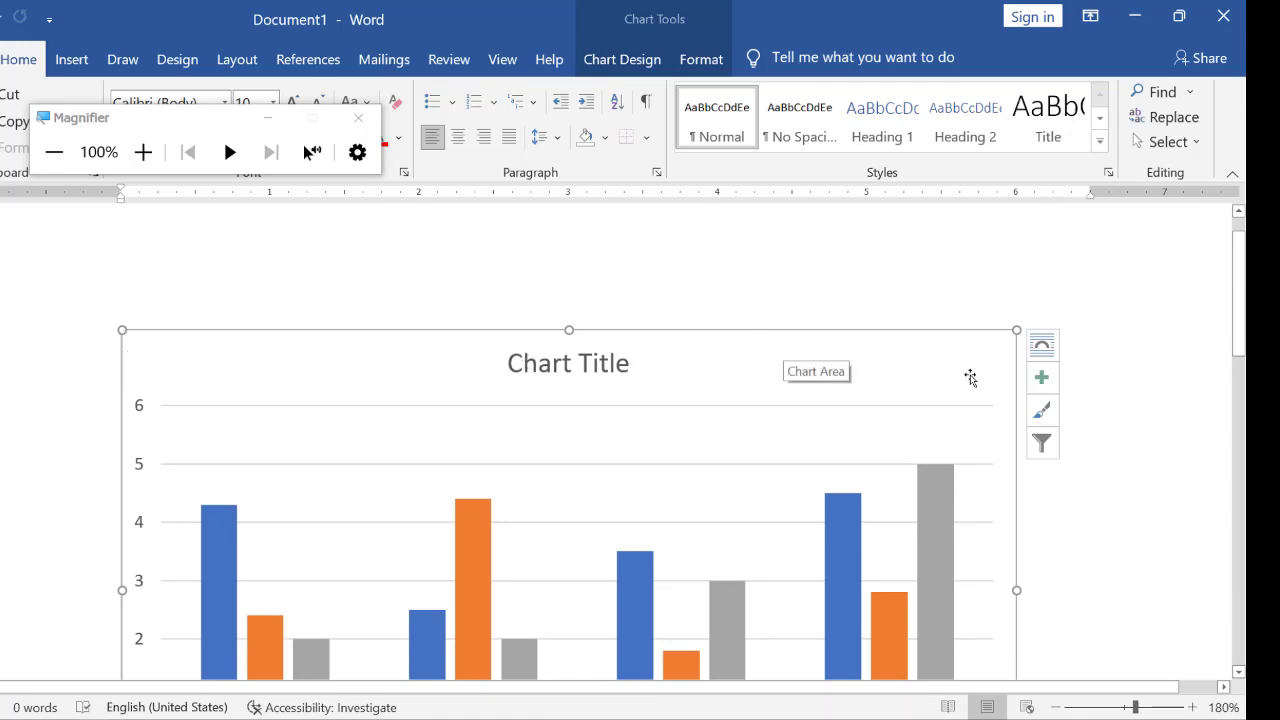
Open the column chart's data for editing and enlarge the data sheet window to show all the year rows.
{"action": "right_click", "coordinate": [912, 384]}
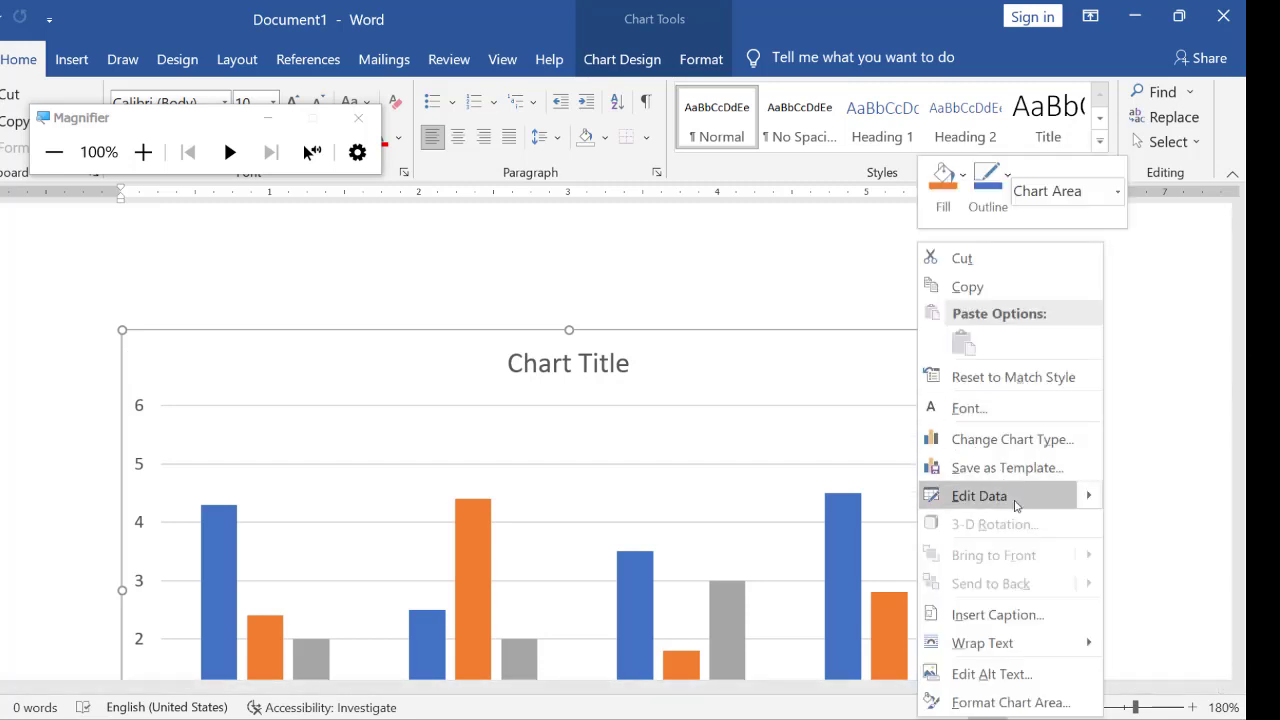
{"action": "left_click", "coordinate": [1088, 495]}
{"action": "left_click", "coordinate": [1082, 500]}
{"action": "left_click", "coordinate": [1088, 495]}
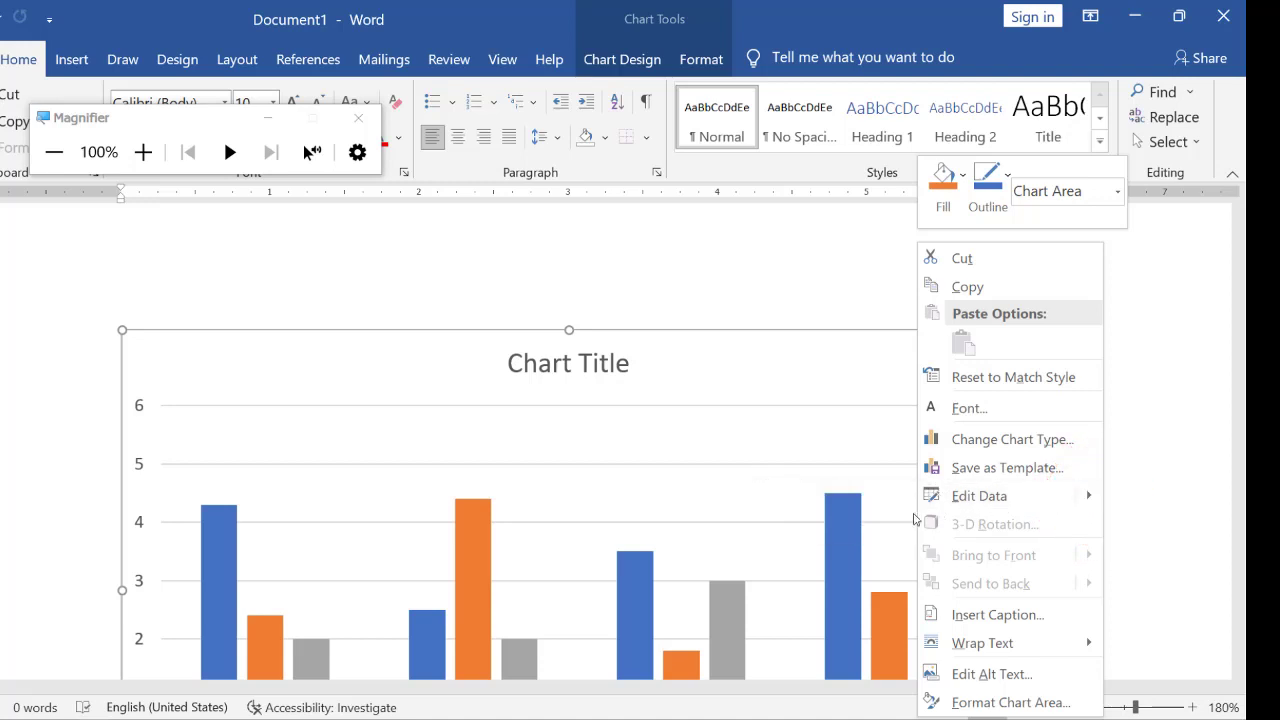
{"action": "left_click", "coordinate": [942, 500]}
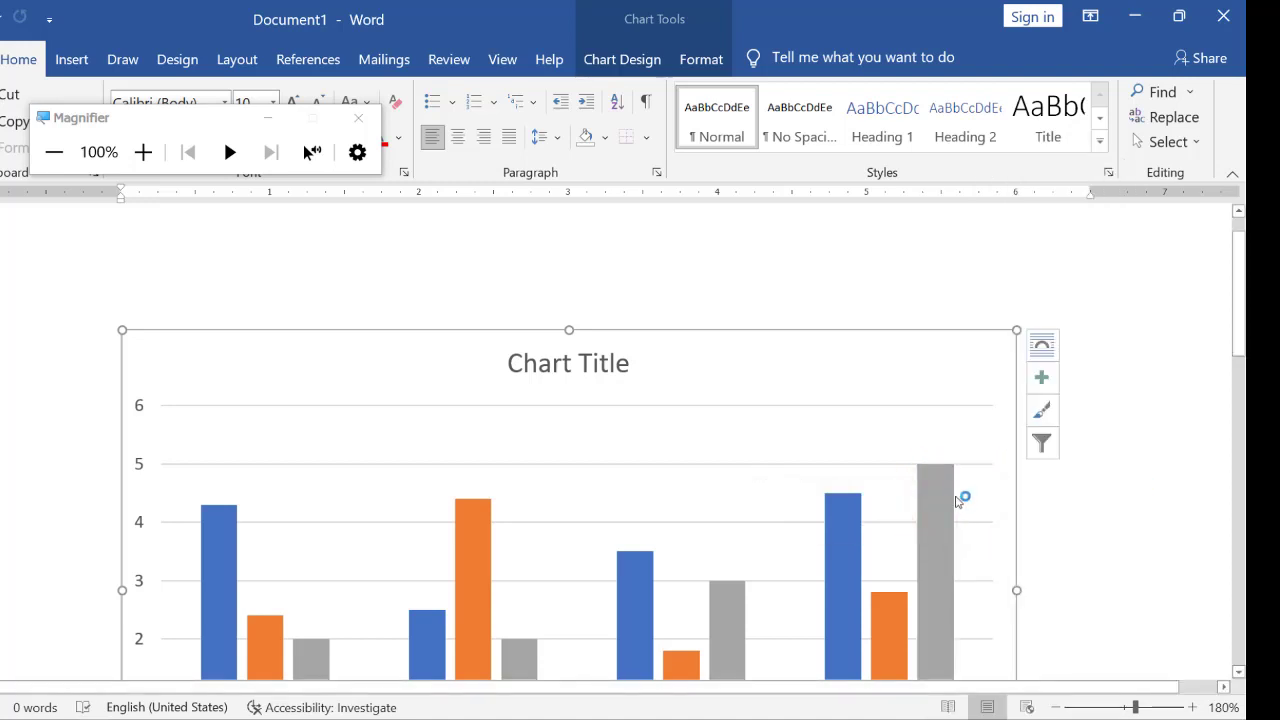
{"action": "left_click", "coordinate": [860, 335]}
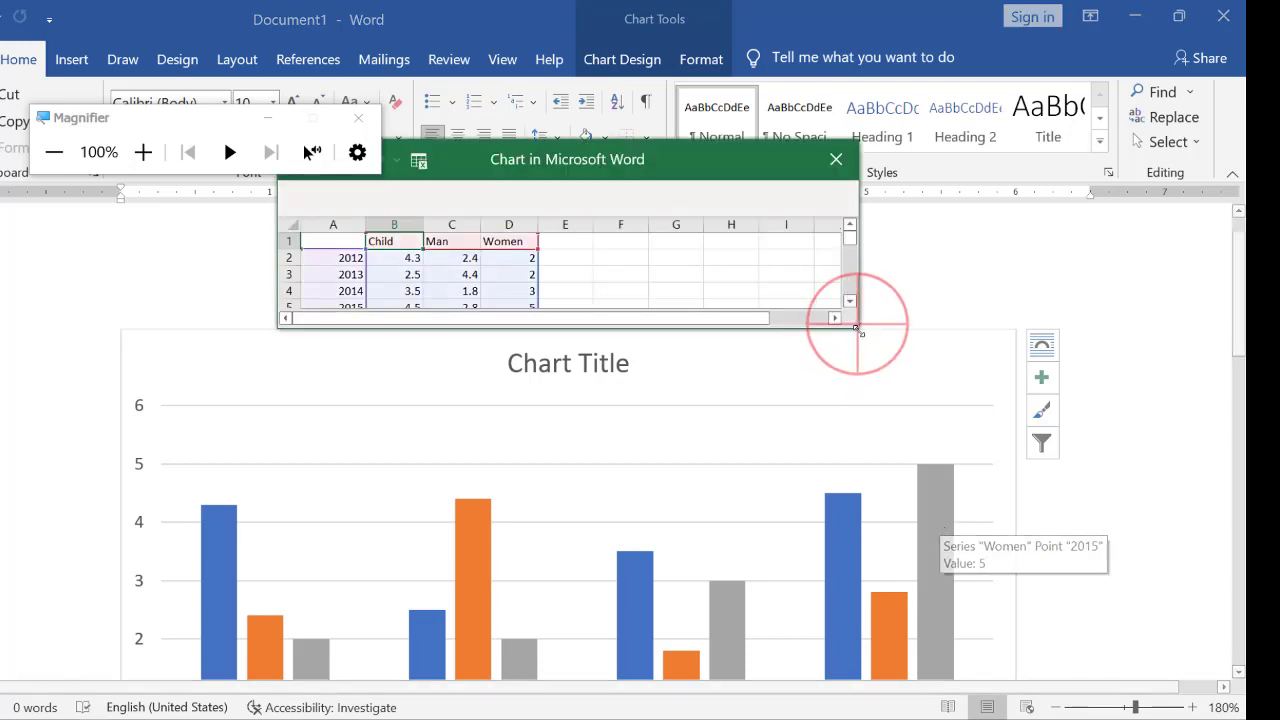
{"action": "left_click_drag", "start_coordinate": [863, 344], "coordinate": [908, 433]}
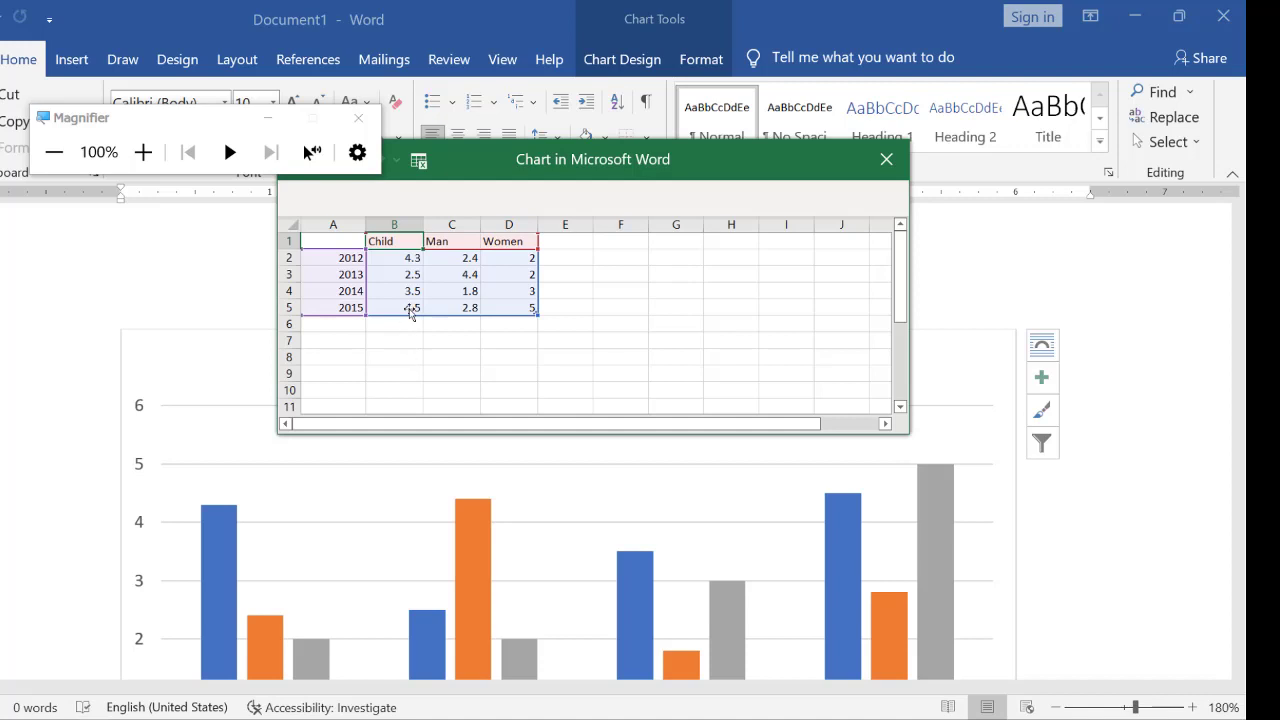
Set the Child values for 2012, 2013 and 2014 to 3, 5 and 2 in the chart's data sheet.
{"action": "left_click", "coordinate": [403, 259]}
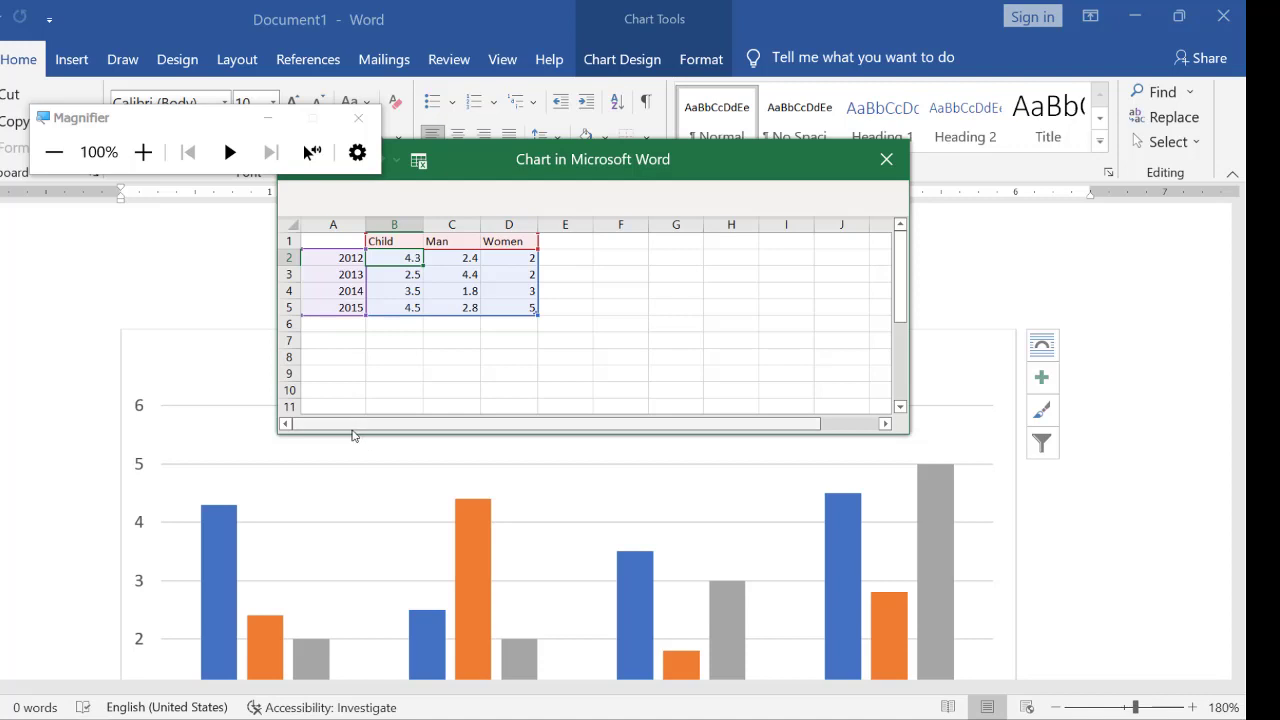
{"action": "type", "text": "3"}
{"action": "left_click", "coordinate": [405, 272]}
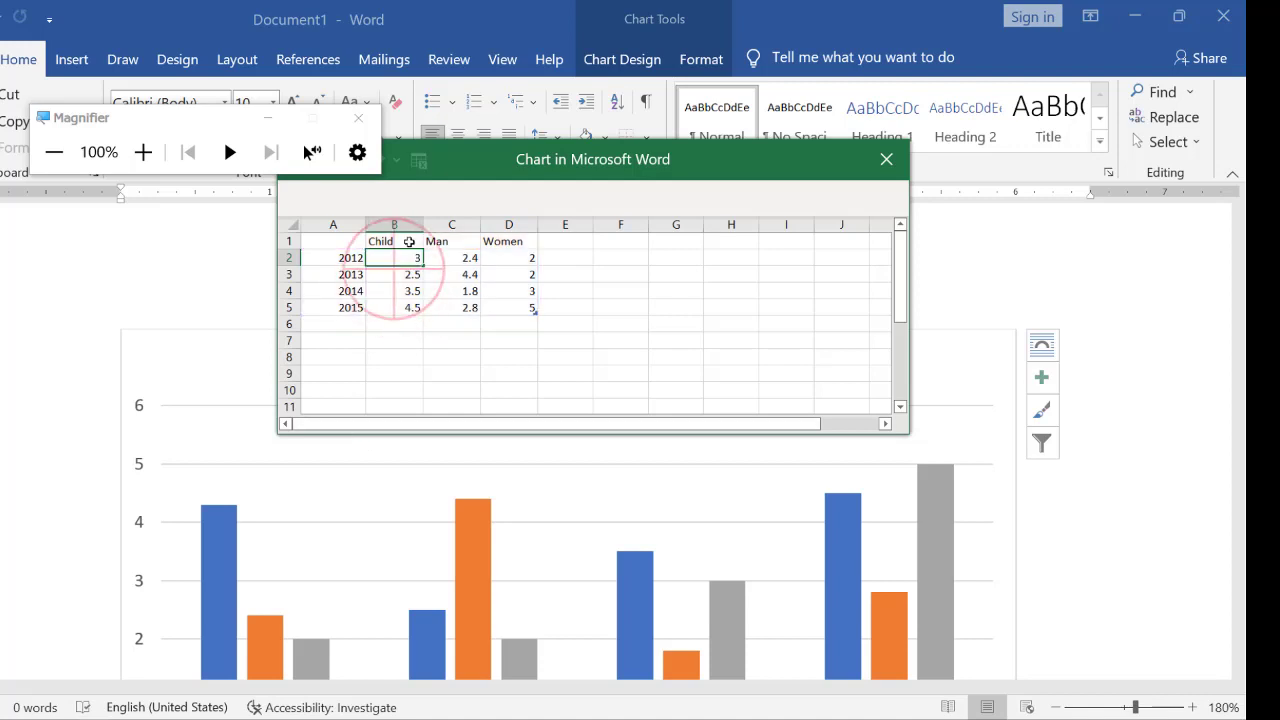
{"action": "type", "text": "5"}
{"action": "left_click", "coordinate": [400, 291]}
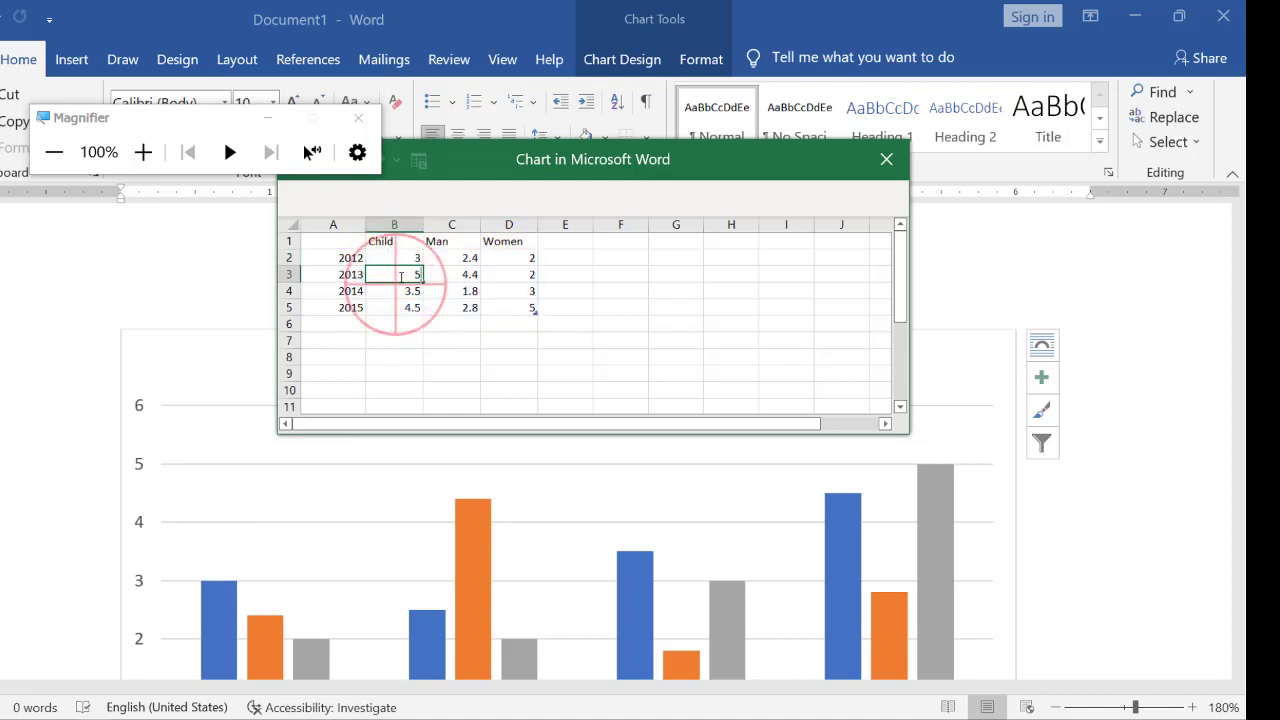
{"action": "type", "text": "2"}
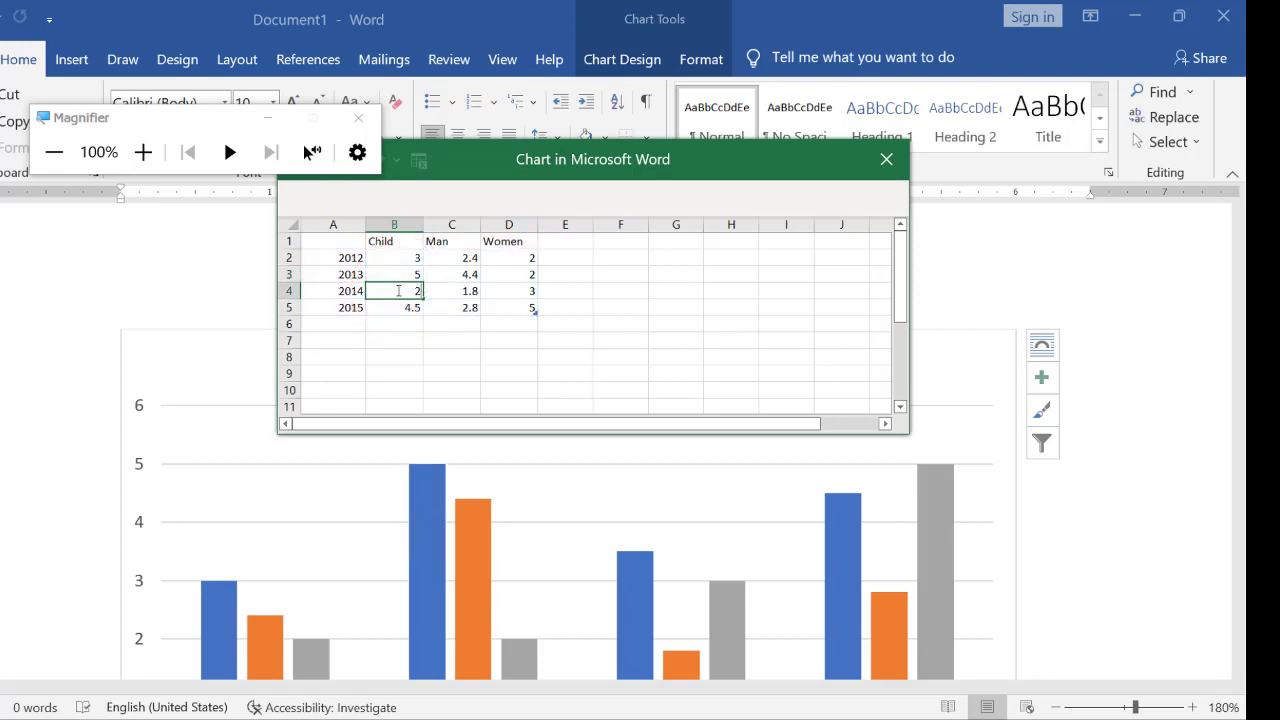
{"action": "scroll", "coordinate": [452, 628], "scroll_direction": "down", "scroll_amount": 3}
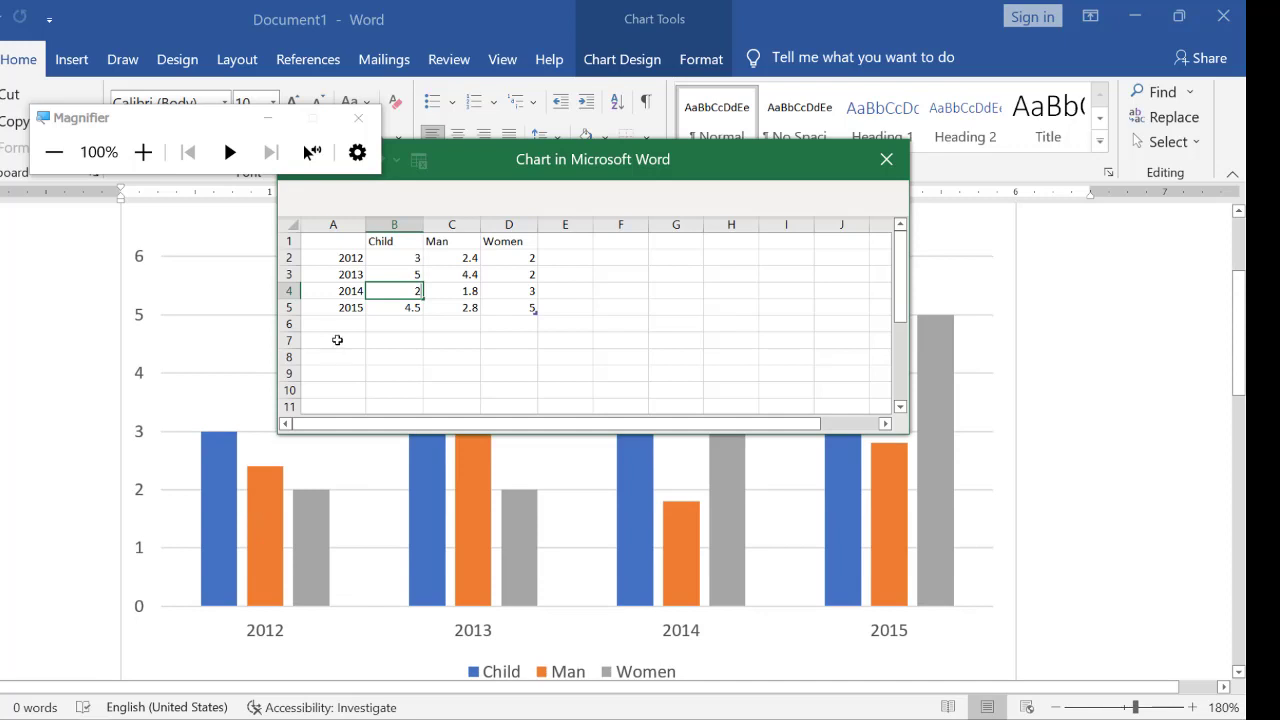
Change the Child value for 2012 to 5, and set it back to 3.
{"action": "left_click", "coordinate": [383, 265]}
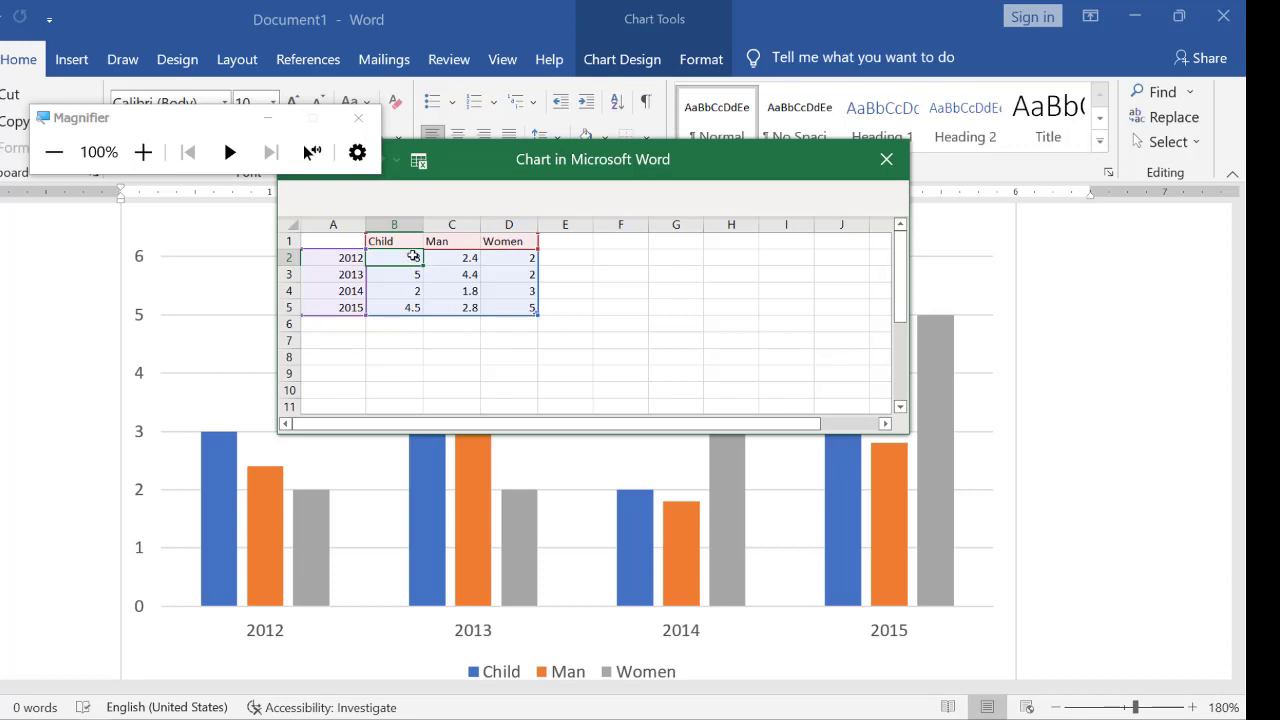
{"action": "key", "text": "BackSpace"}
{"action": "type", "text": "5"}
{"action": "key", "text": "Return"}
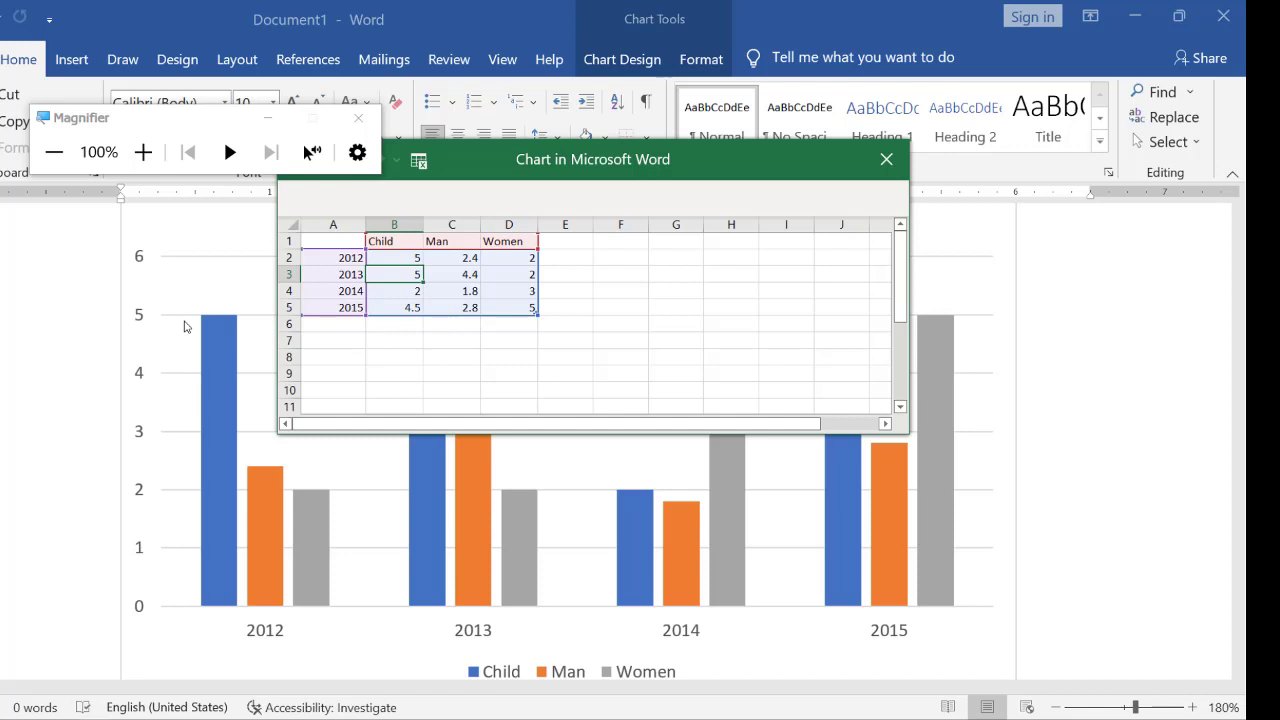
{"action": "left_click", "coordinate": [413, 257]}
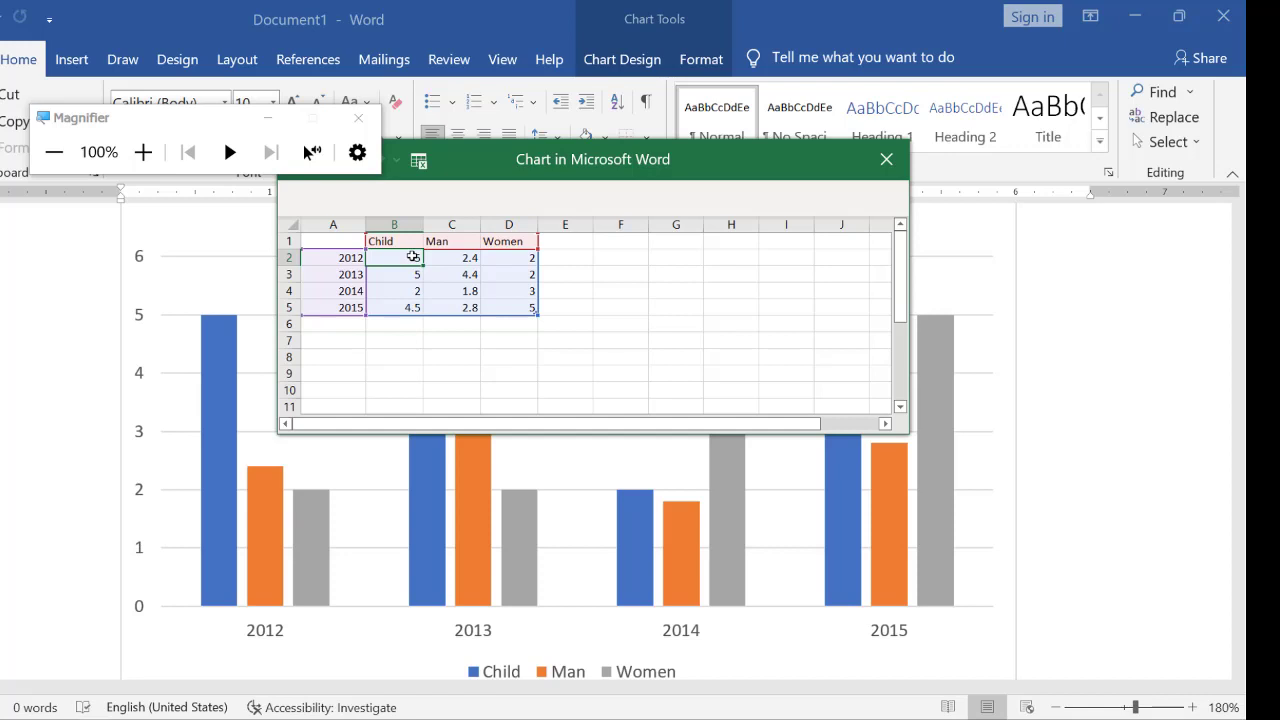
{"action": "type", "text": "3"}
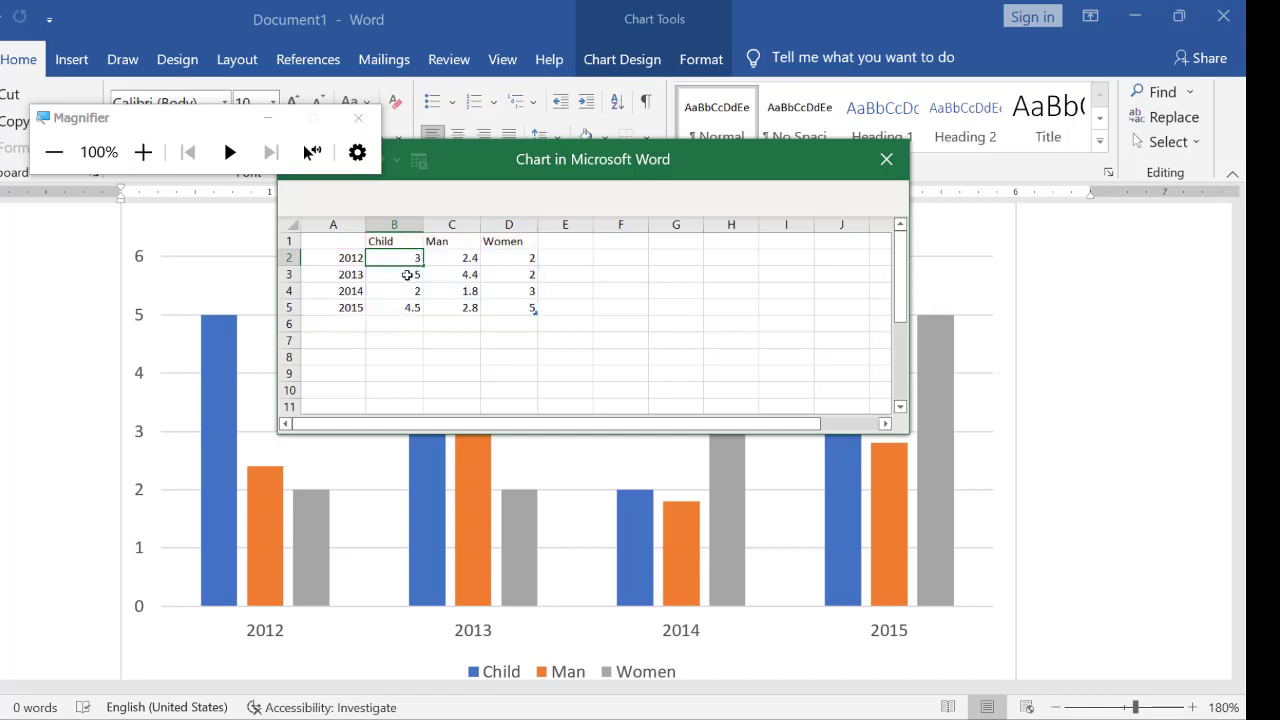
{"action": "key", "text": "Return"}
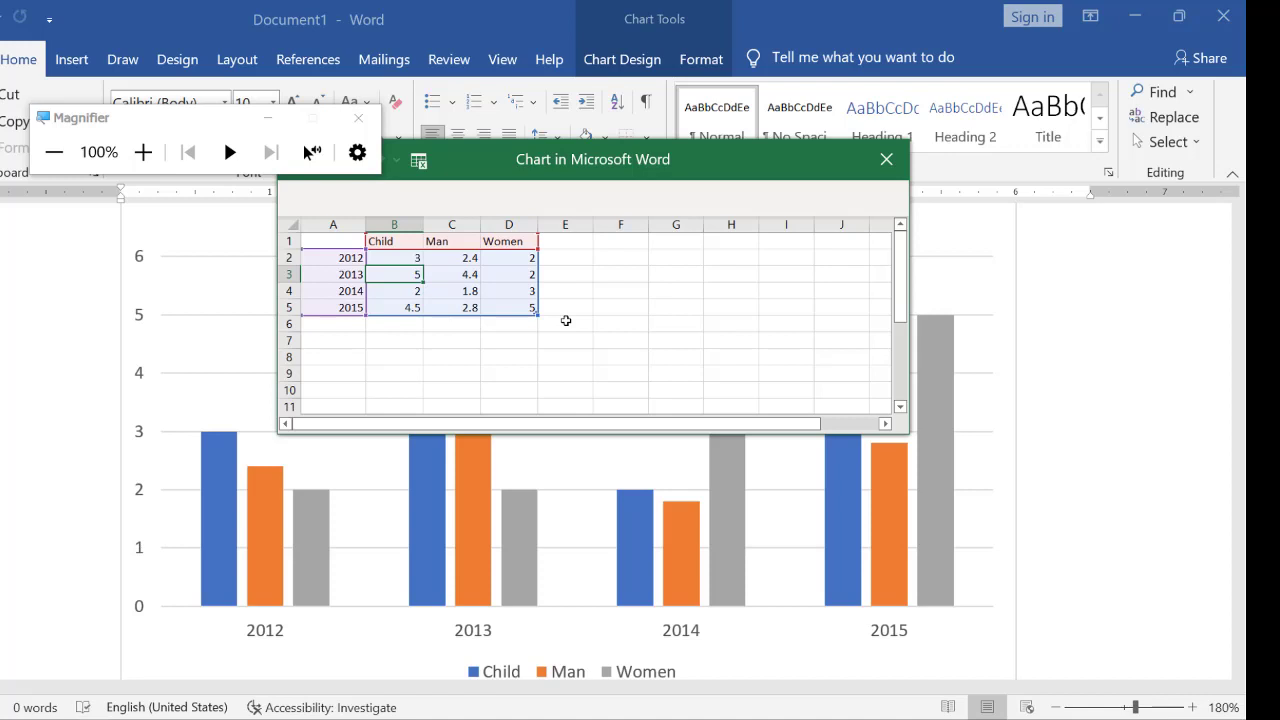
Add a fourth data series headed Other in cell E1, beside the Women column.
{"action": "left_click", "coordinate": [557, 246]}
{"action": "left_click", "coordinate": [567, 246]}
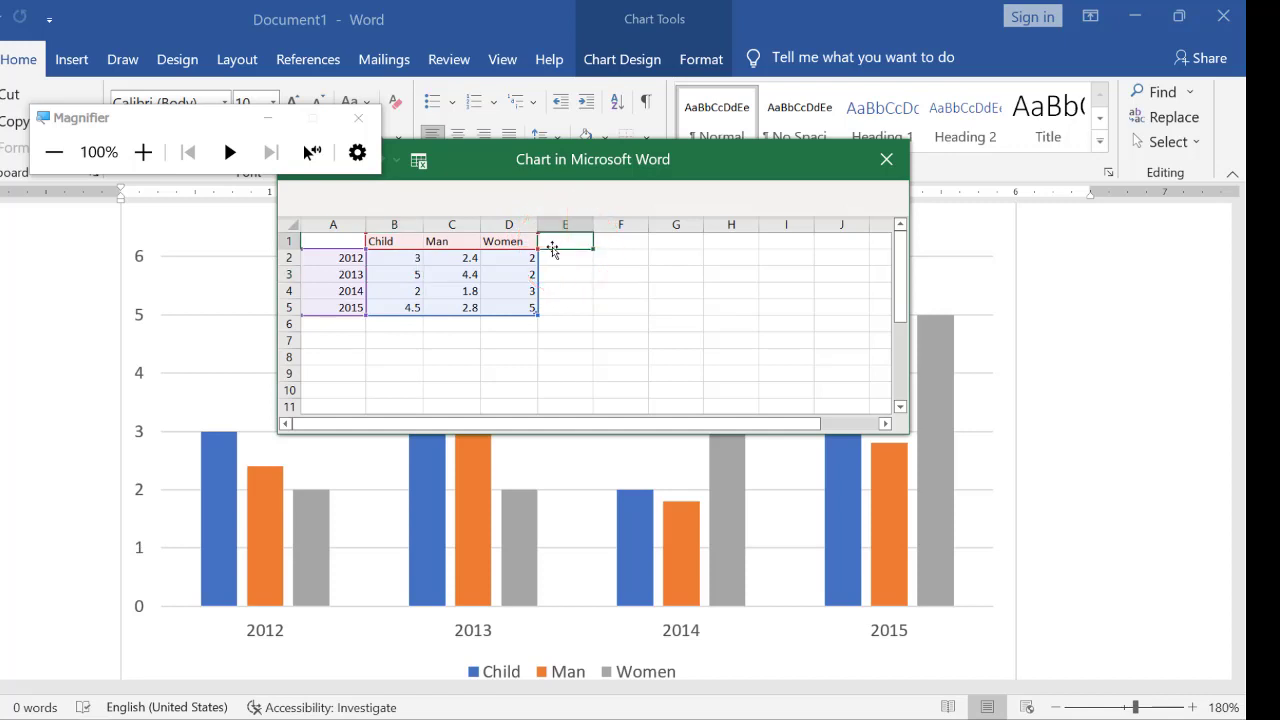
{"action": "left_click", "coordinate": [573, 240]}
{"action": "type", "text": "Gro"}
{"action": "key", "text": "BackSpace"}
{"action": "key", "text": "BackSpace"}
{"action": "key", "text": "BackSpace"}
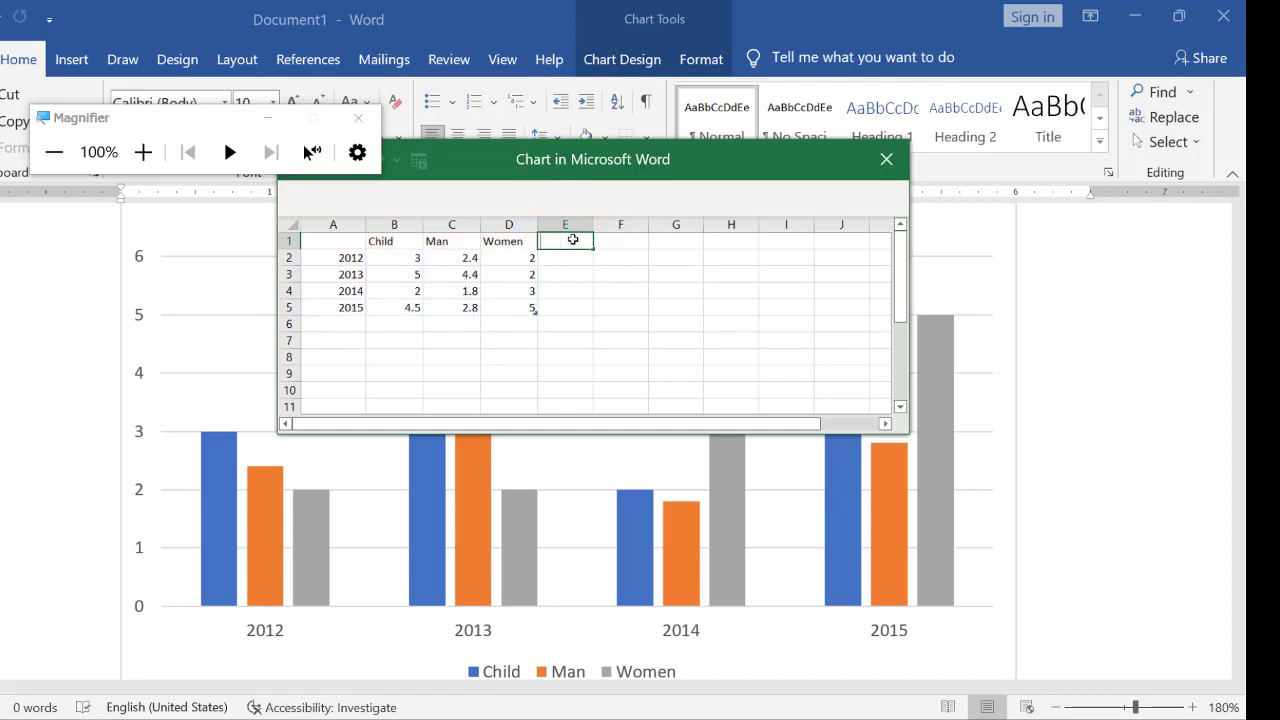
{"action": "type", "text": "Other"}
Enter 3 for 2012 and 4 for 2013 in the Other series, moving the data sheet window to uncover the 2012 columns.
{"action": "left_click", "coordinate": [568, 259]}
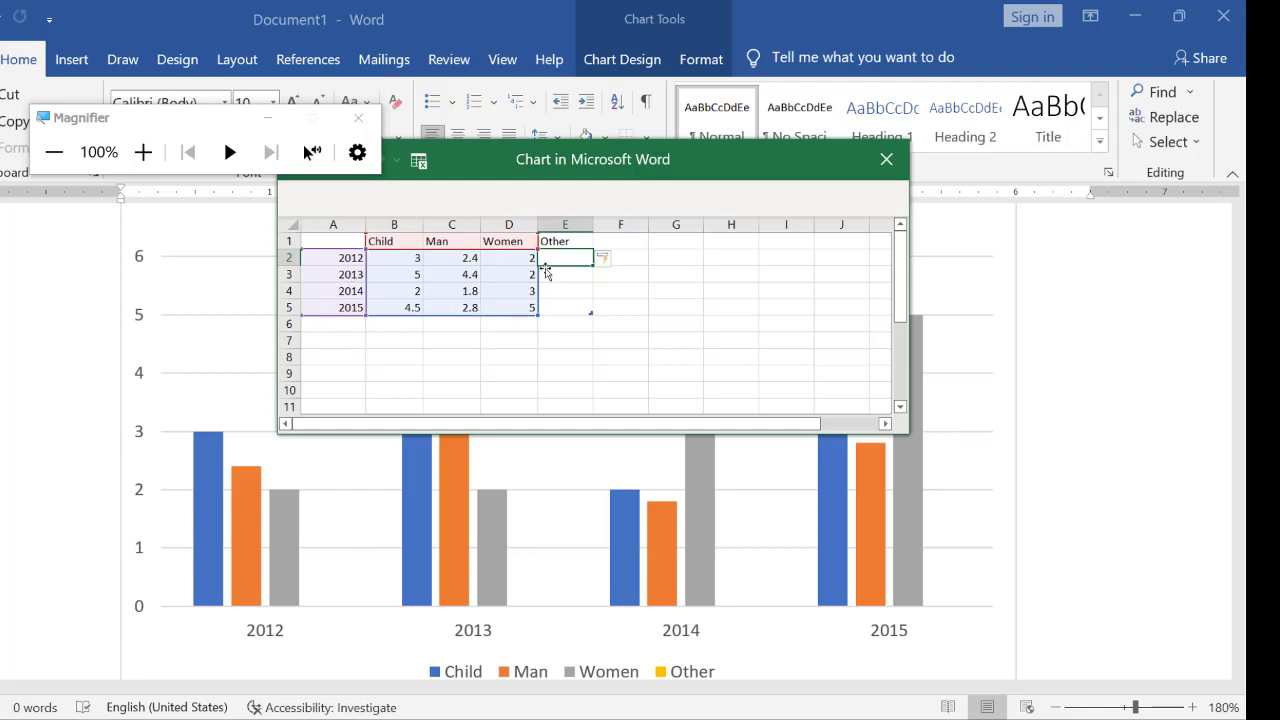
{"action": "type", "text": "3"}
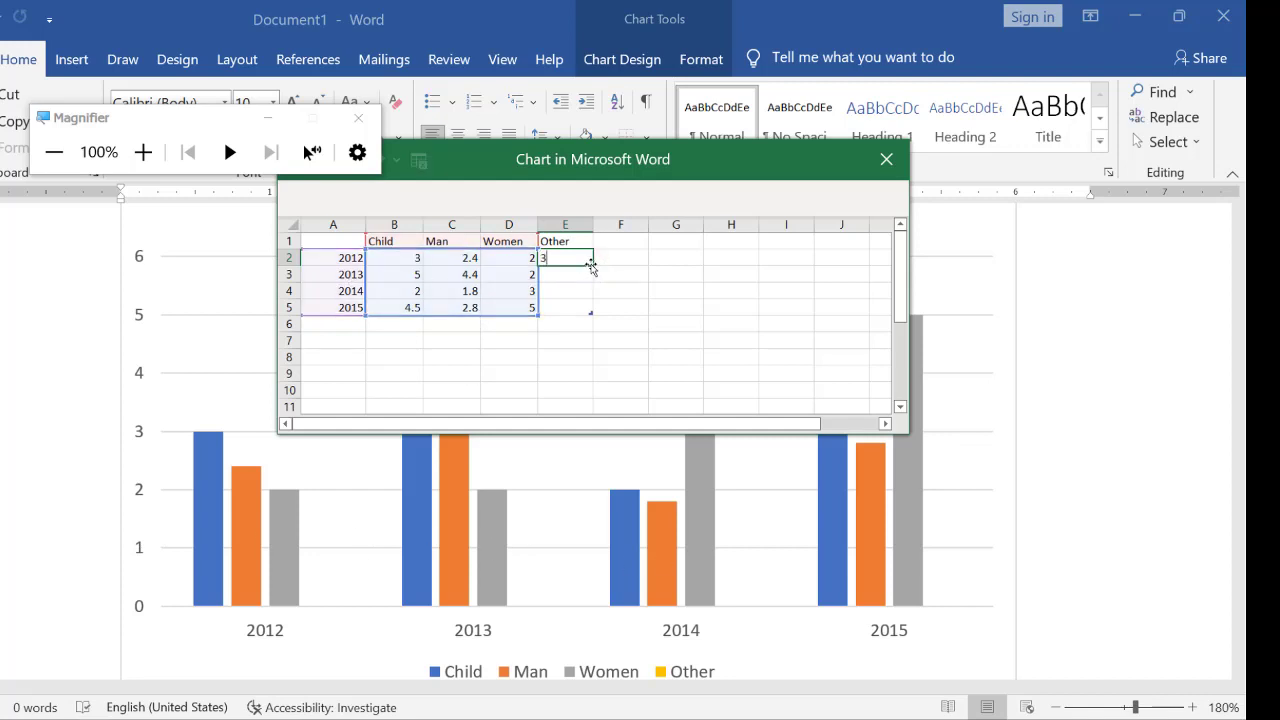
{"action": "key", "text": "Return"}
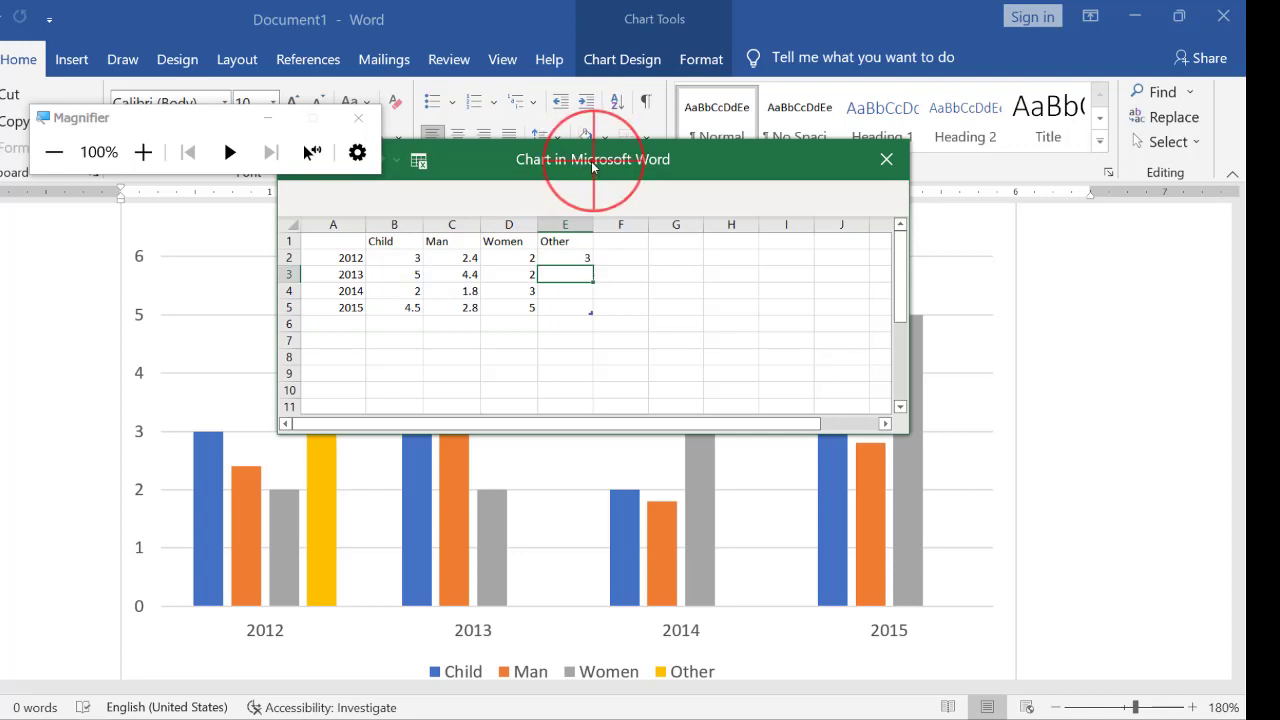
{"action": "left_click_drag", "start_coordinate": [557, 162], "coordinate": [713, 96]}
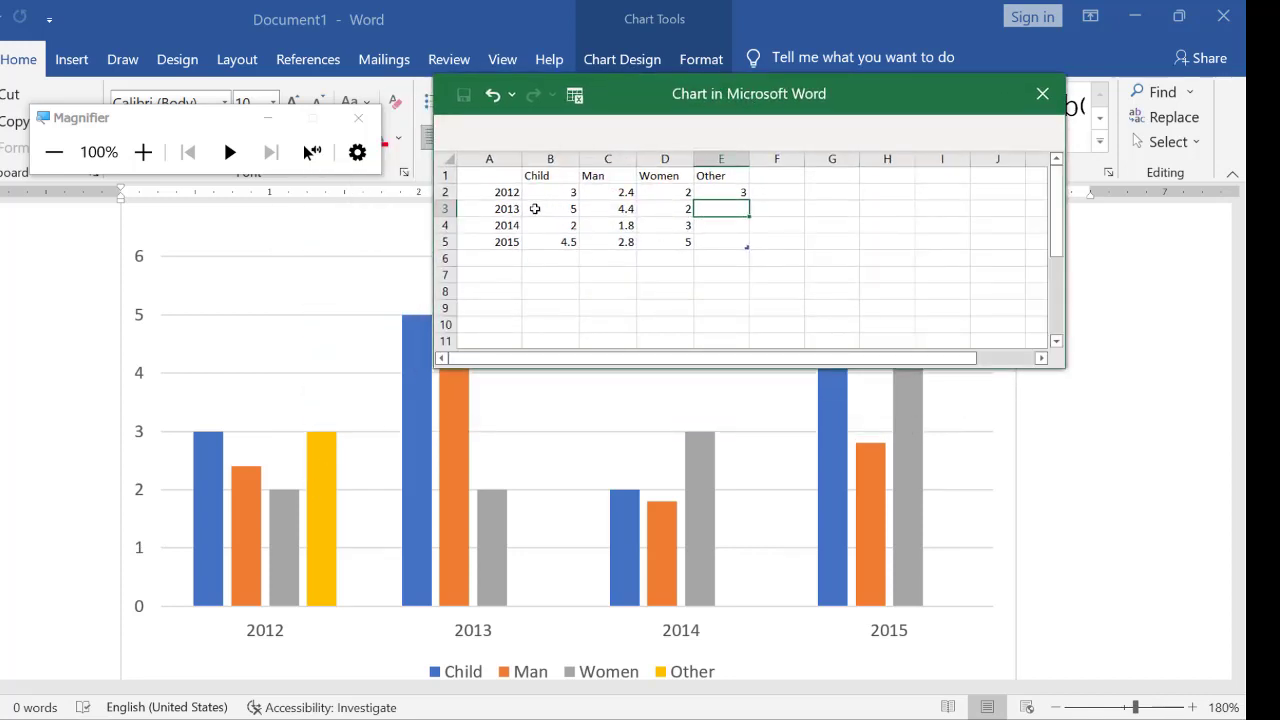
{"action": "type", "text": "4"}
{"action": "key", "text": "Return"}
Enter 5 for 2014 and 2 for 2015 in the Other series, moving the data sheet window off the chart's columns.
{"action": "left_click_drag", "start_coordinate": [750, 90], "coordinate": [377, 37]}
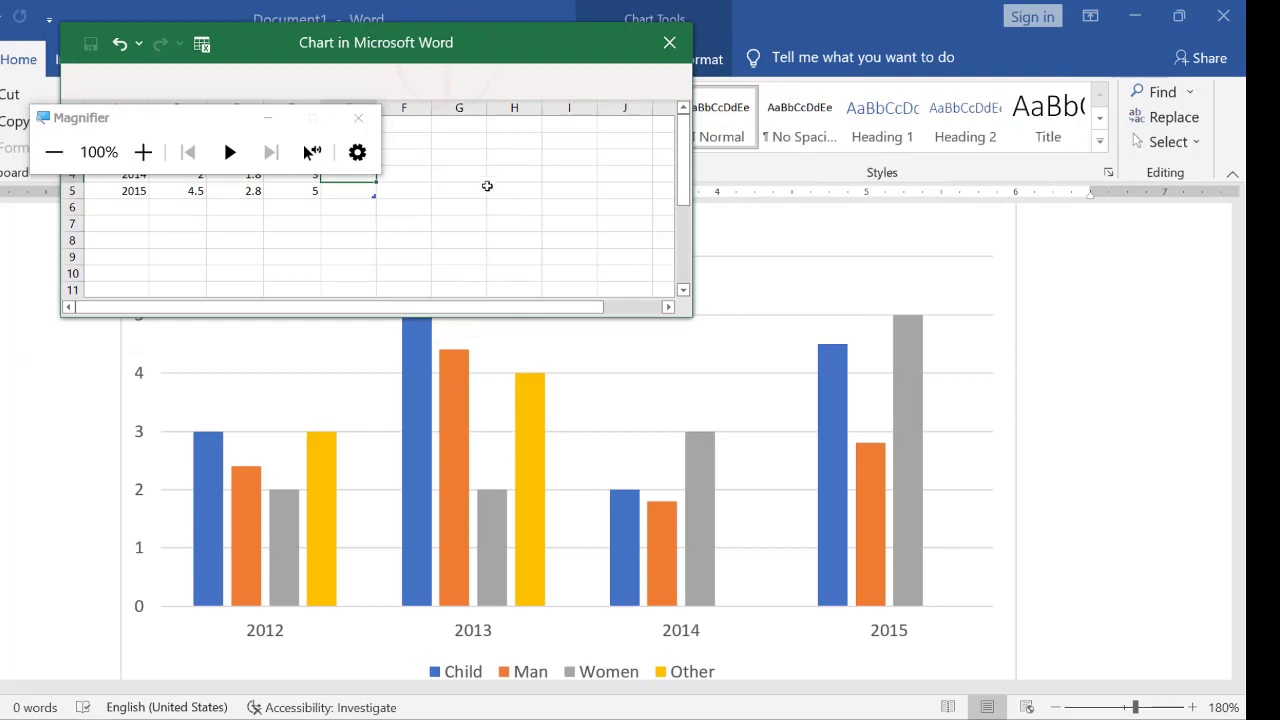
{"action": "left_click_drag", "start_coordinate": [454, 43], "coordinate": [731, 57]}
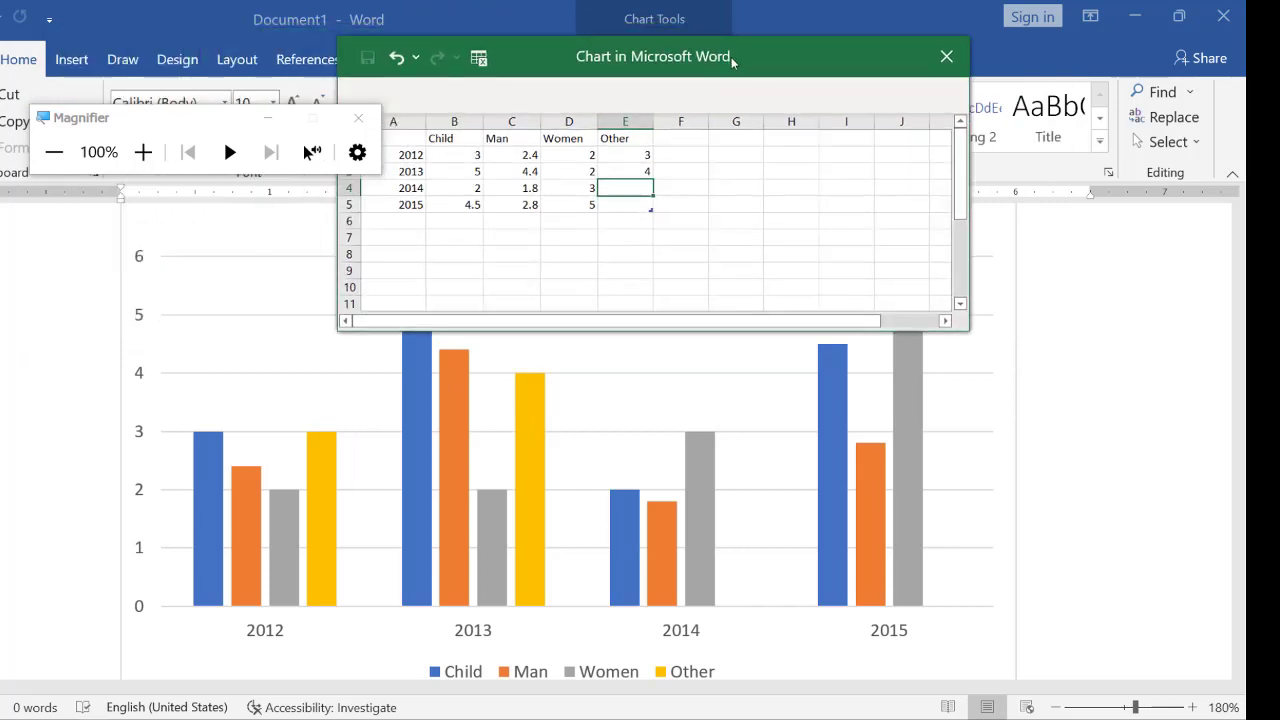
{"action": "left_click", "coordinate": [615, 190]}
{"action": "type", "text": "5"}
{"action": "key", "text": "Return"}
{"action": "left_click_drag", "start_coordinate": [730, 56], "coordinate": [543, 20]}
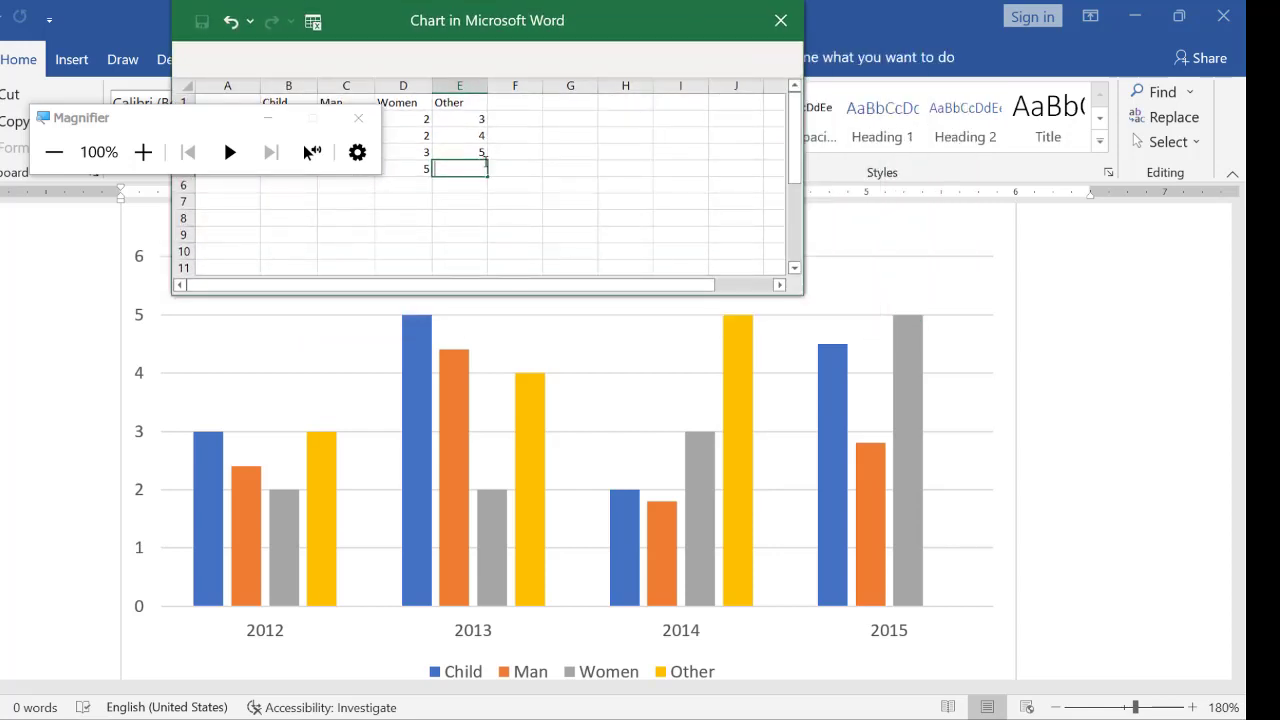
{"action": "type", "text": "2"}
{"action": "key", "text": "Return"}
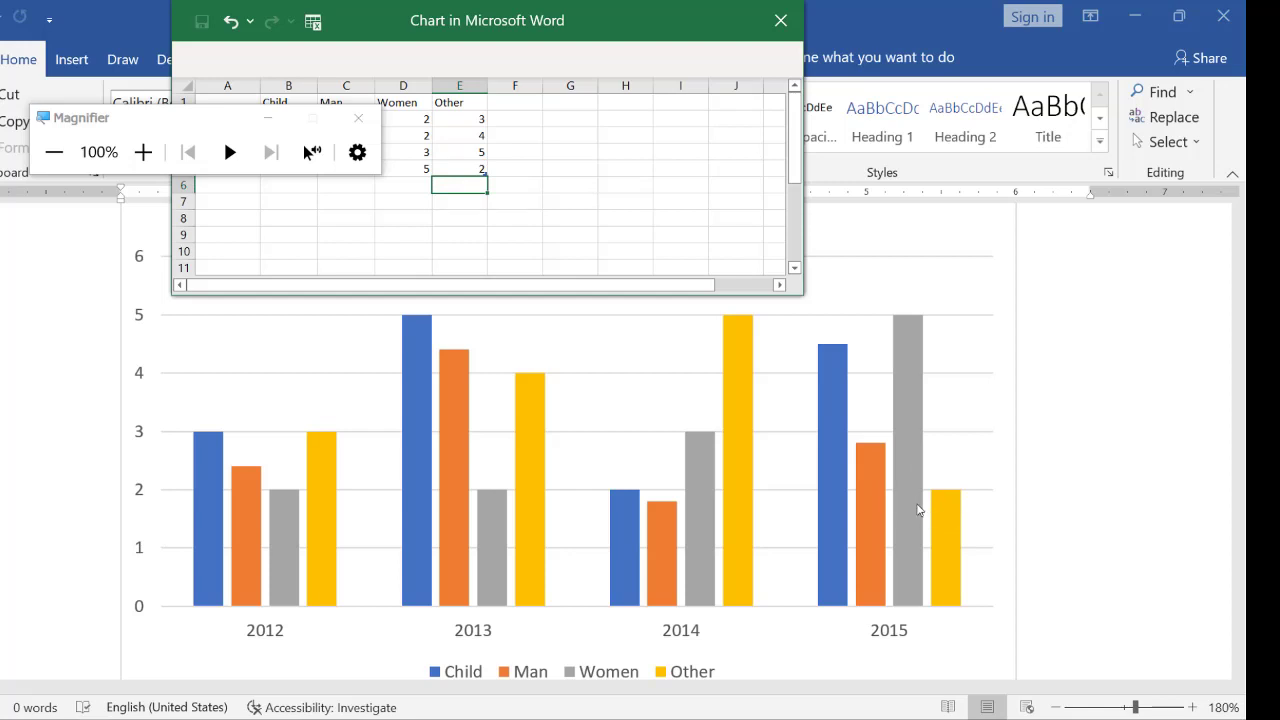
Move the data sheet window so all its rows show, and add a 2016 category below 2015.
{"action": "left_click_drag", "start_coordinate": [559, 38], "coordinate": [787, 106]}
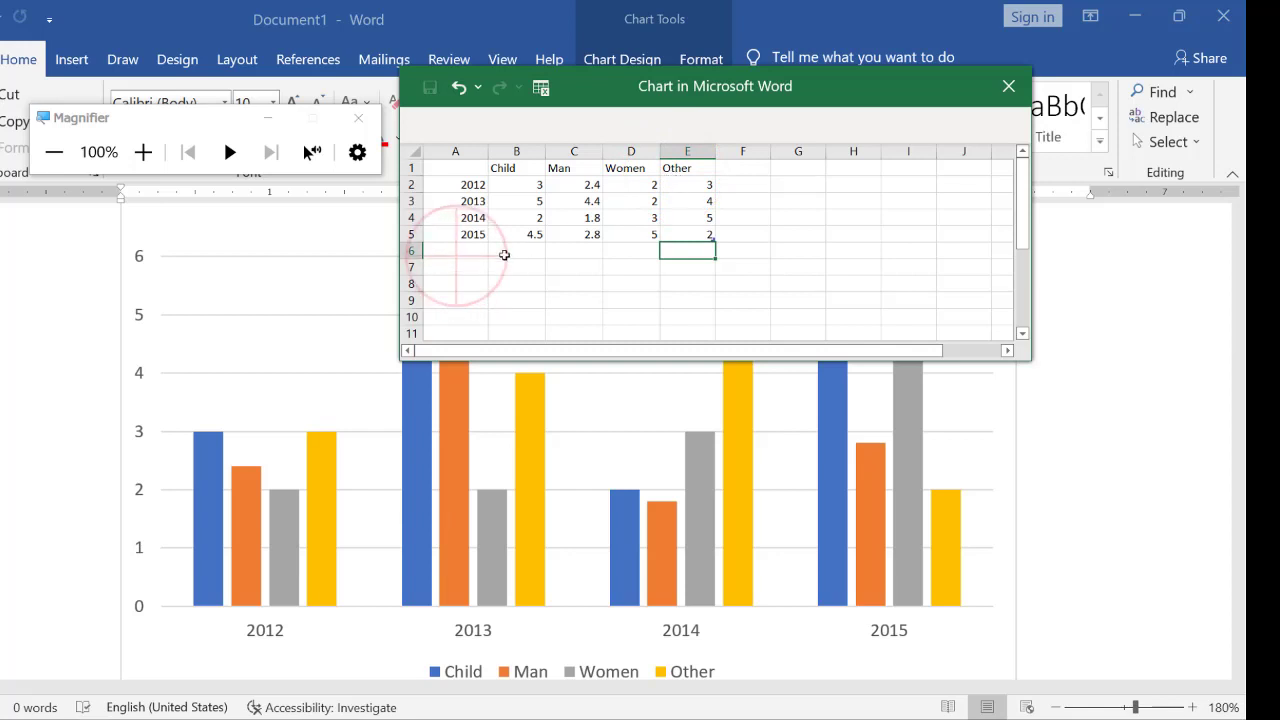
{"action": "left_click", "coordinate": [470, 250]}
{"action": "type", "text": "2016"}
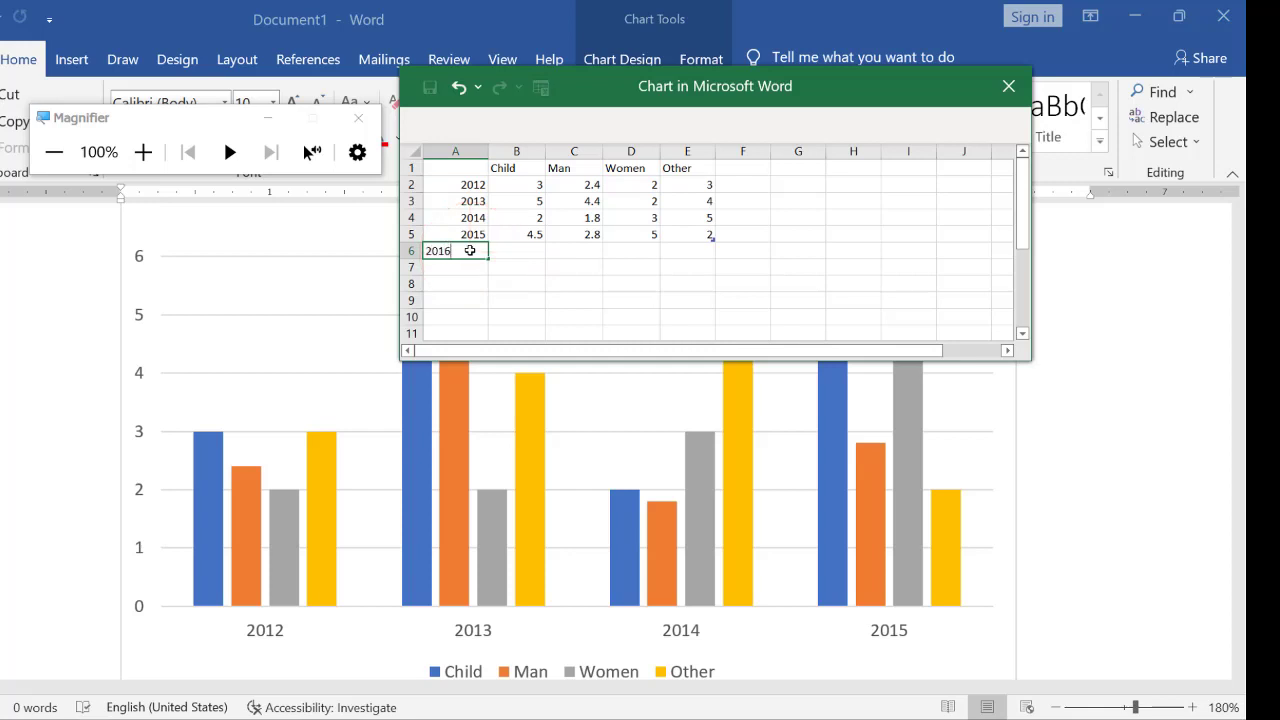
{"action": "key", "text": "Return"}
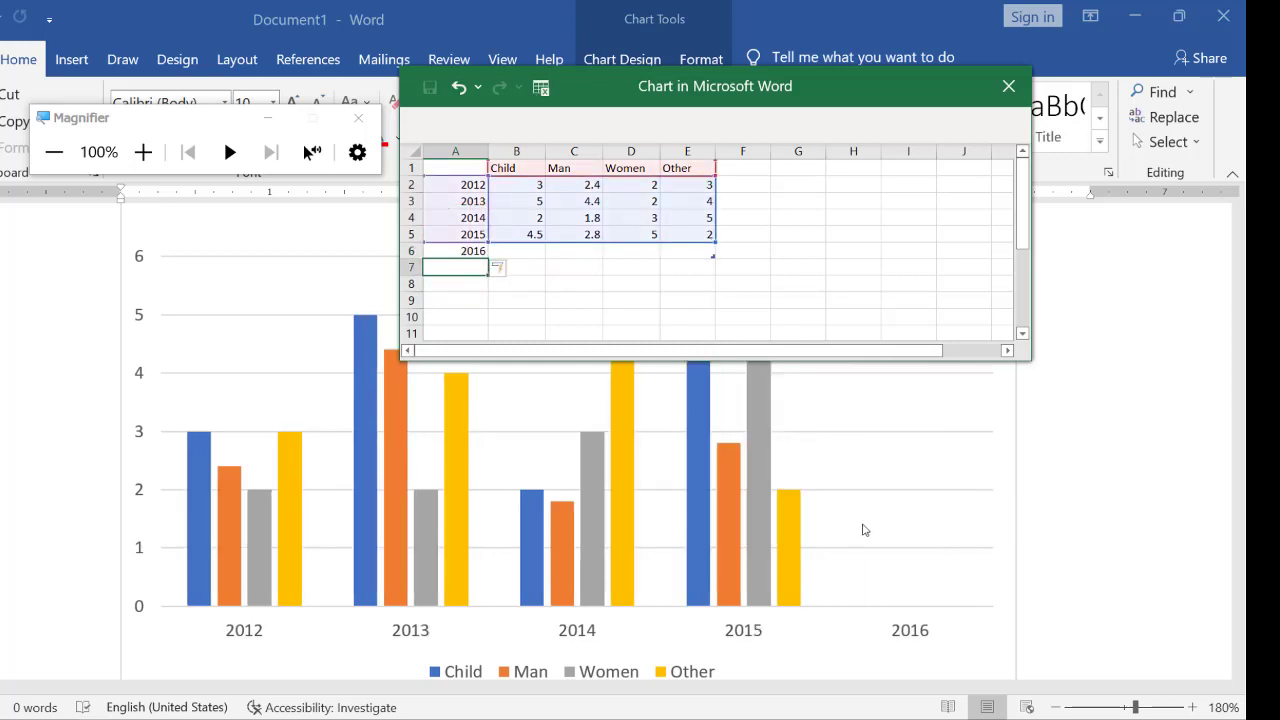
Enter the 2016 values in the chart data: 3 for Child, 4 for Man, 1 for Women and 2 for Other.
{"action": "left_click", "coordinate": [526, 250]}
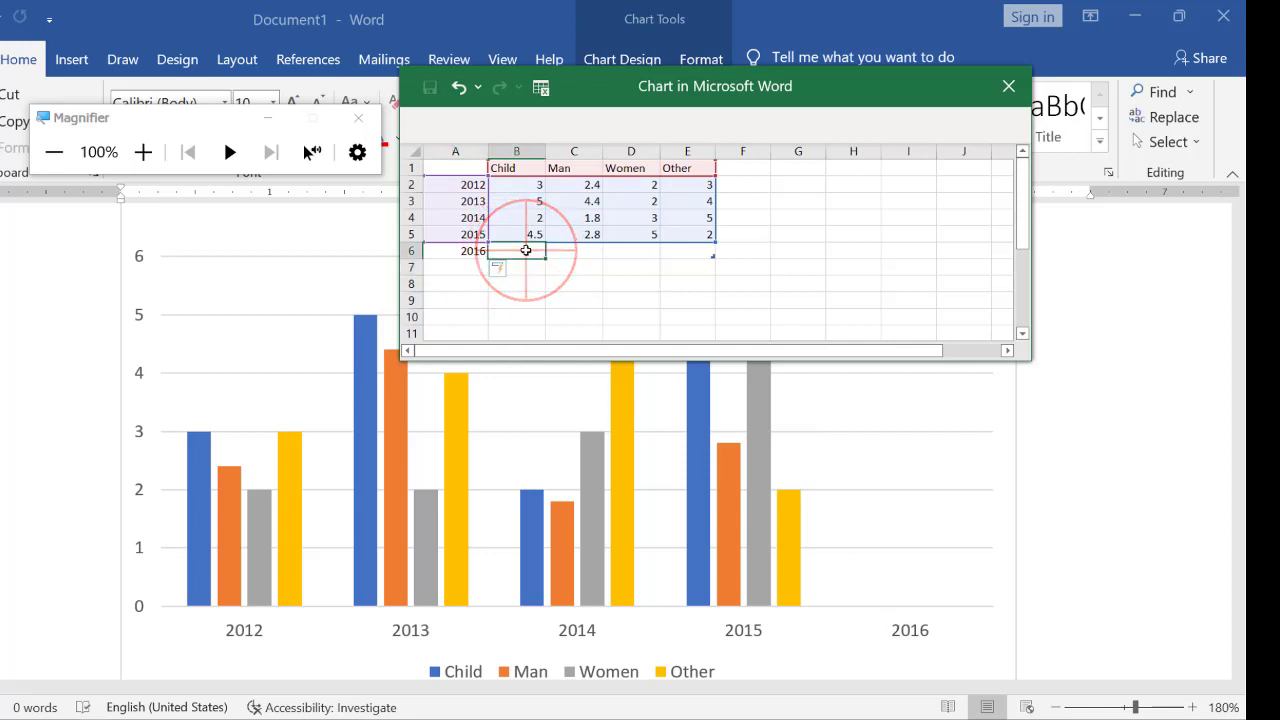
{"action": "type", "text": "3"}
{"action": "left_click", "coordinate": [561, 250]}
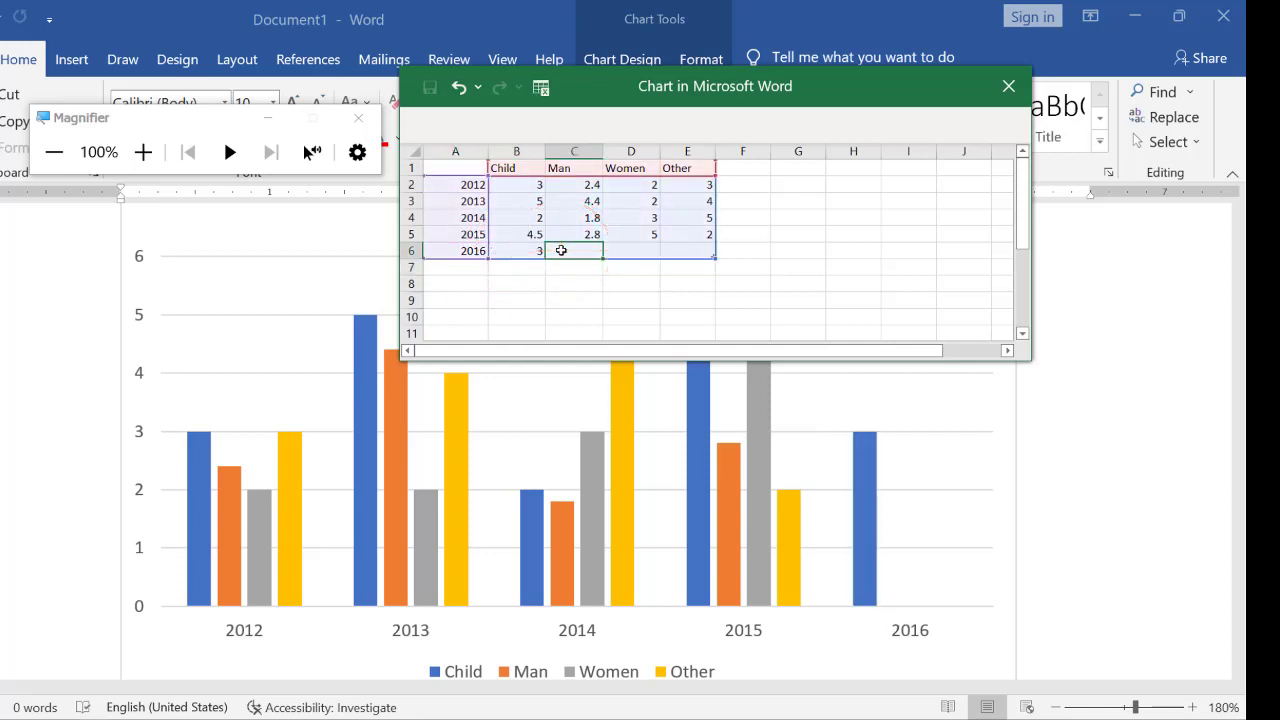
{"action": "type", "text": "4"}
{"action": "left_click", "coordinate": [625, 248]}
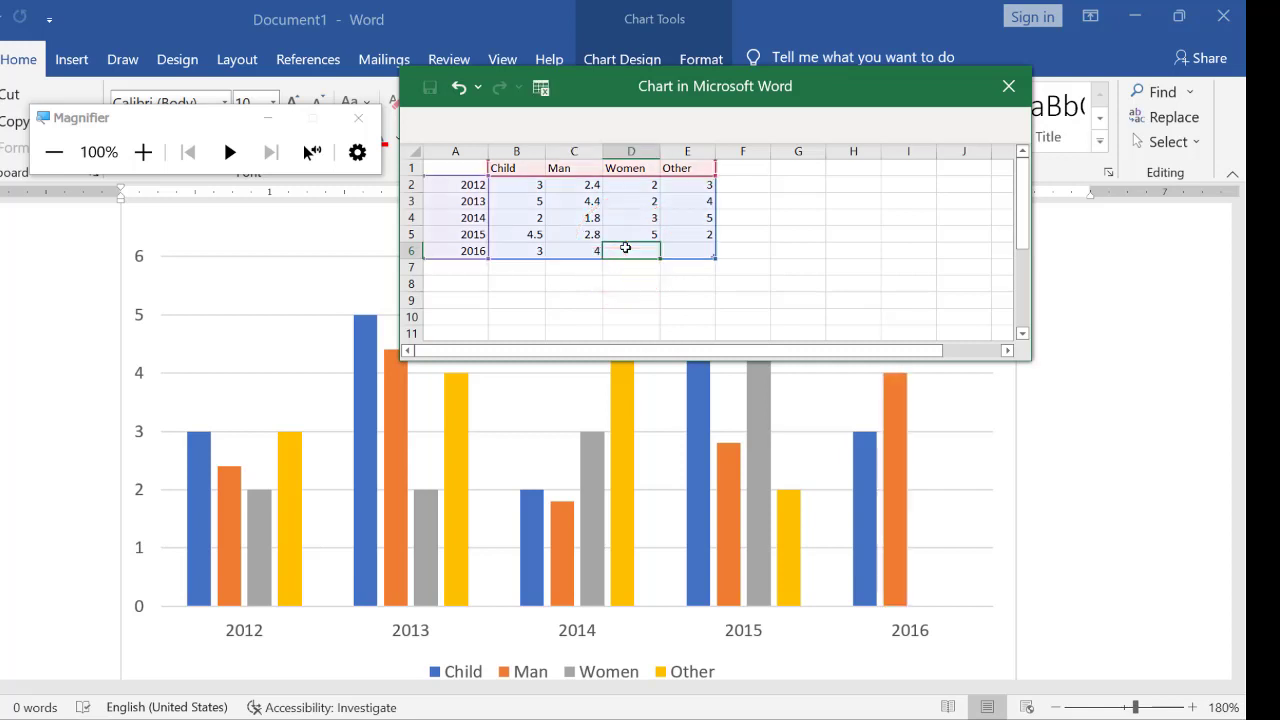
{"action": "type", "text": "1"}
{"action": "left_click", "coordinate": [675, 250]}
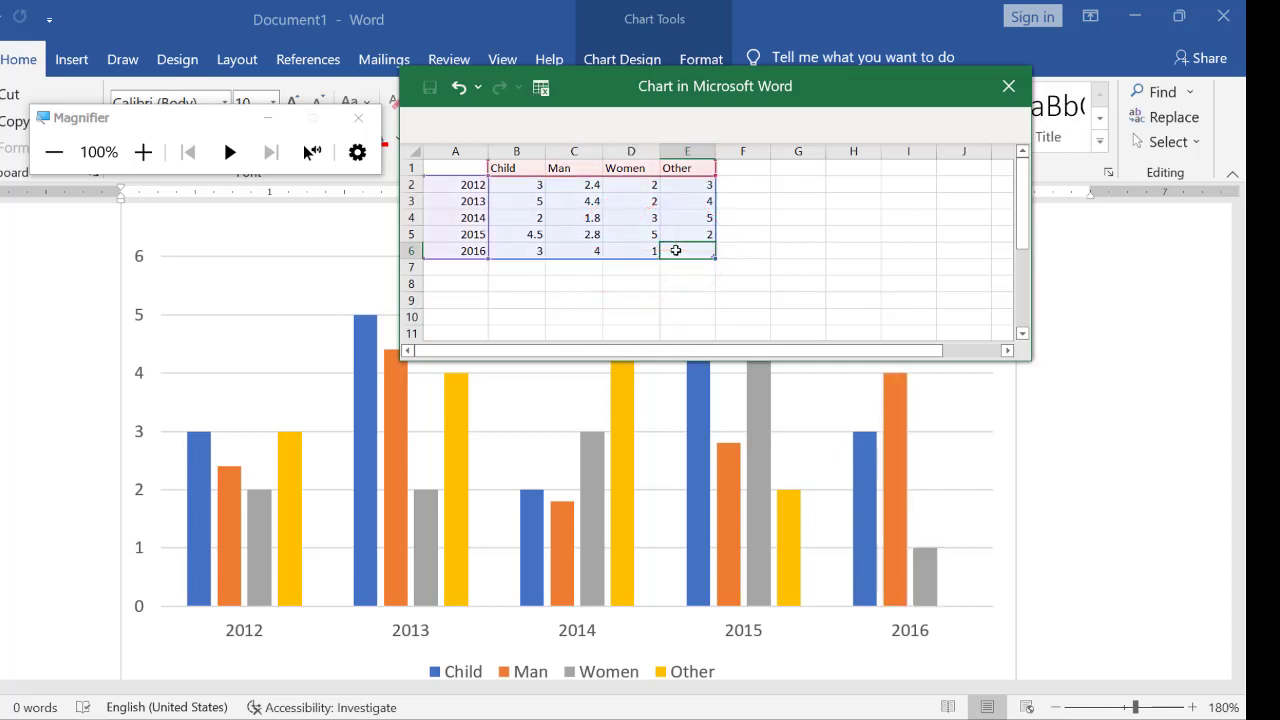
{"action": "type", "text": "2"}
{"action": "left_click", "coordinate": [687, 283]}
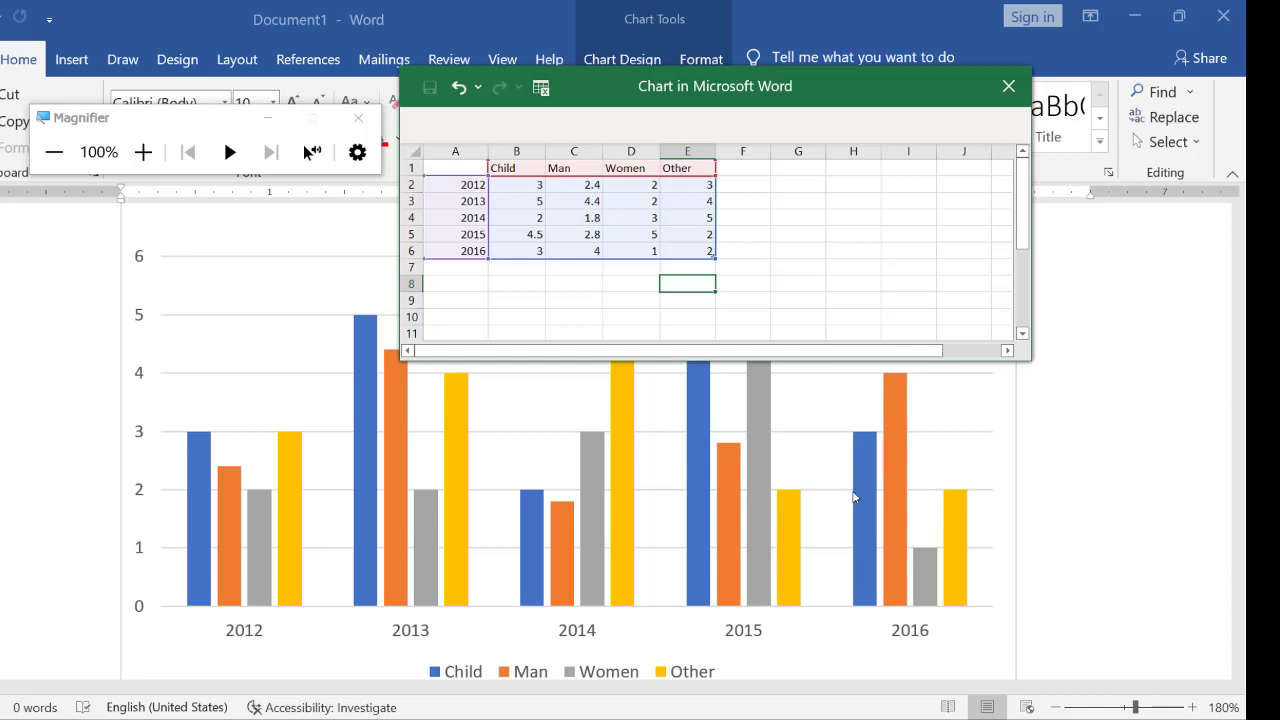
Add a 2017 category in cell A7, below 2016.
{"action": "left_click", "coordinate": [455, 272]}
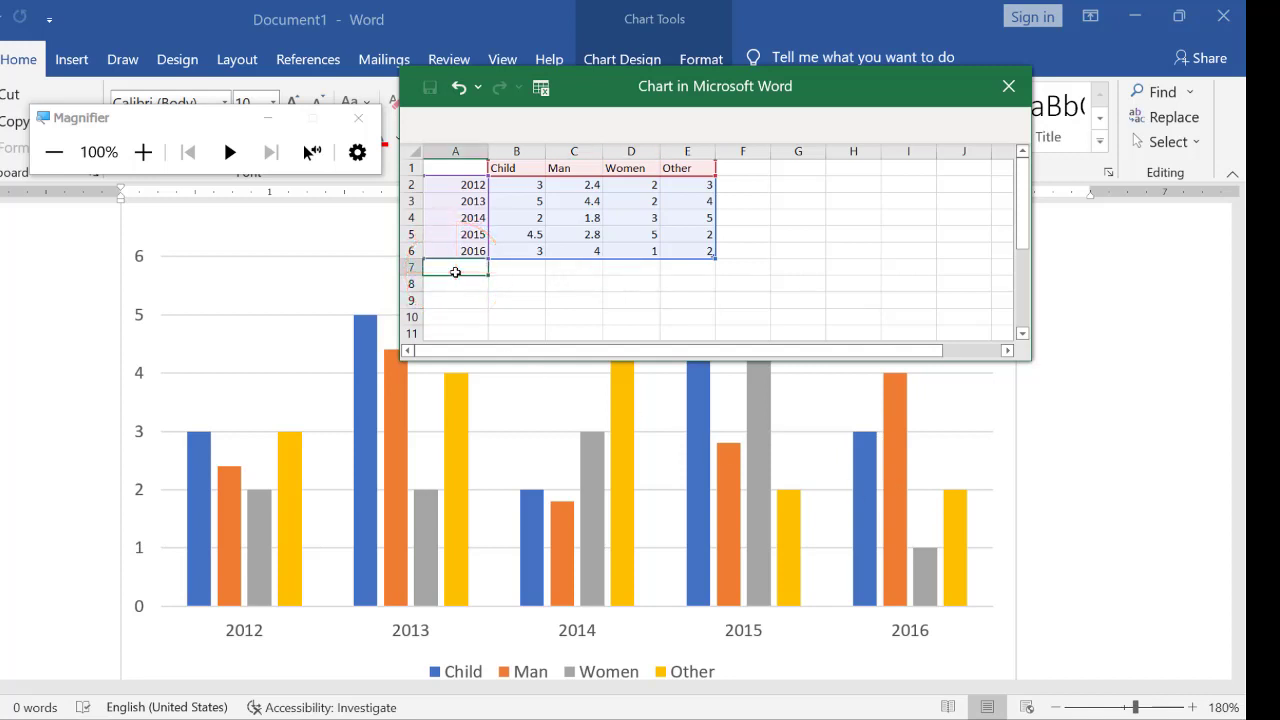
{"action": "type", "text": "2017"}
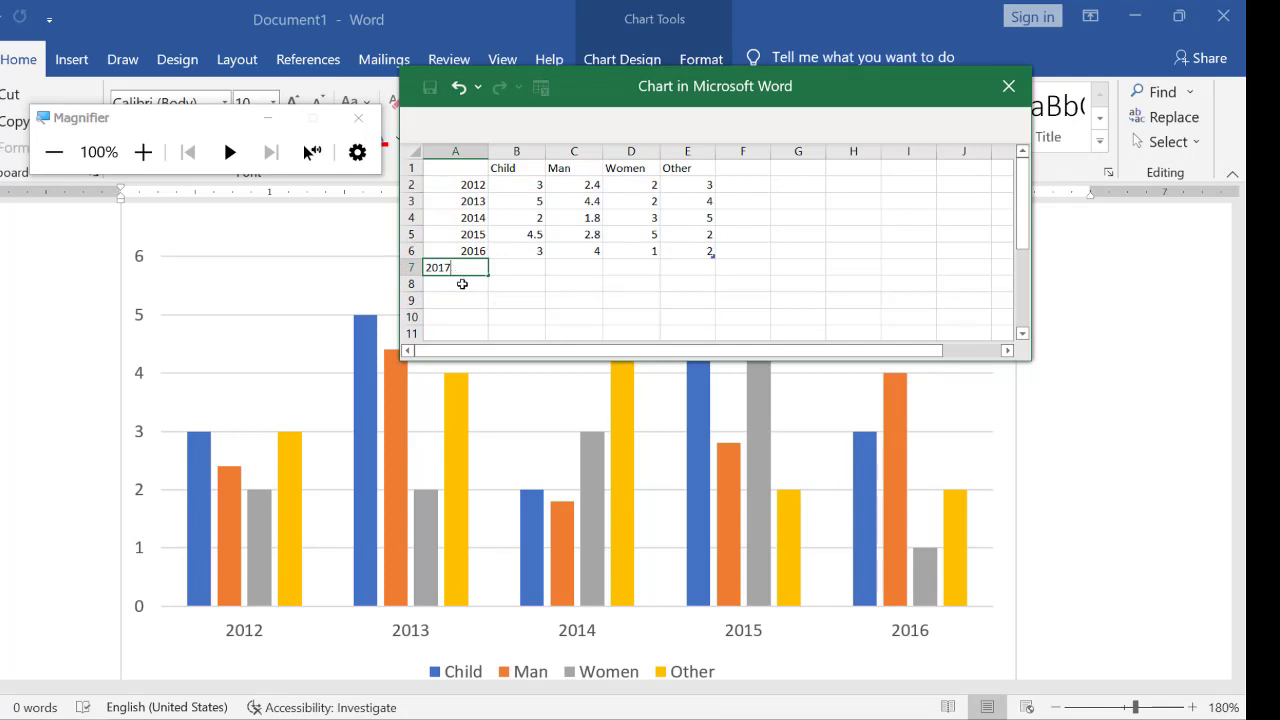
{"action": "type", "text": "1"}
{"action": "key", "text": "BackSpace"}
{"action": "key", "text": "Return"}
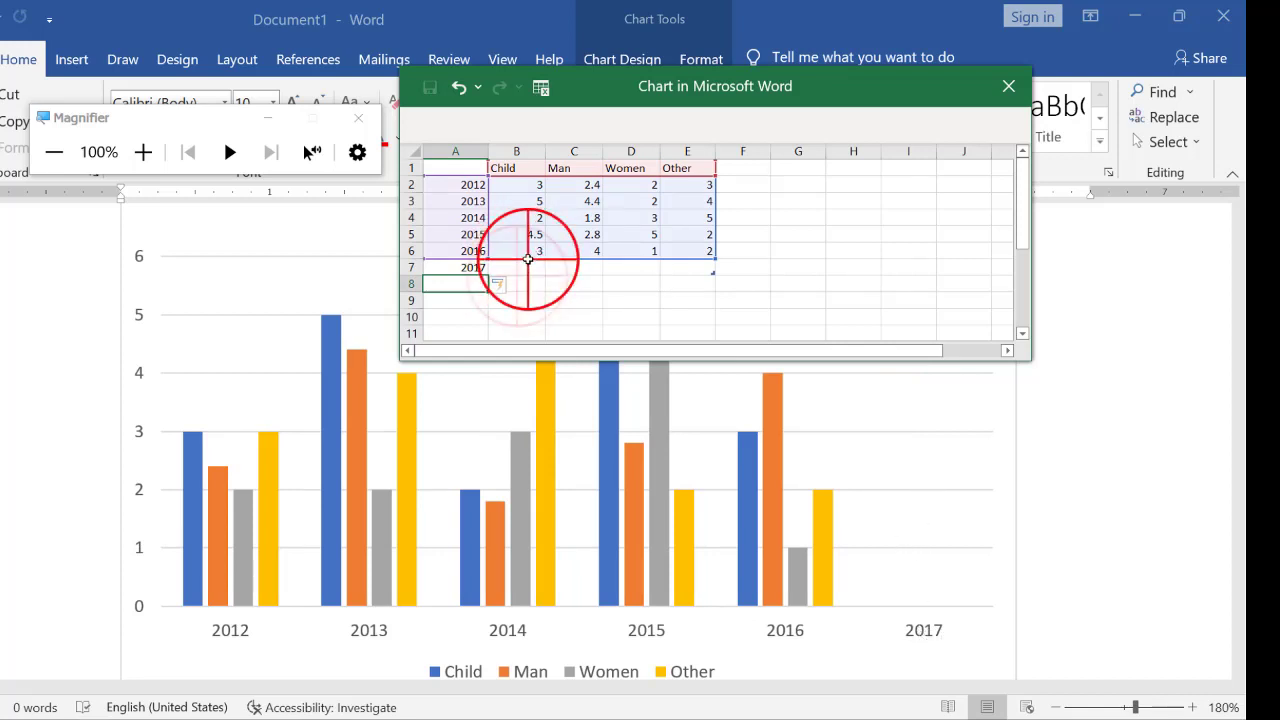
Enter 2 for Child, 3 for Man, 5 for Women and 2 for Other in the 2017 row, and close the data sheet.
{"action": "left_click_drag", "start_coordinate": [516, 267], "coordinate": [674, 270]}
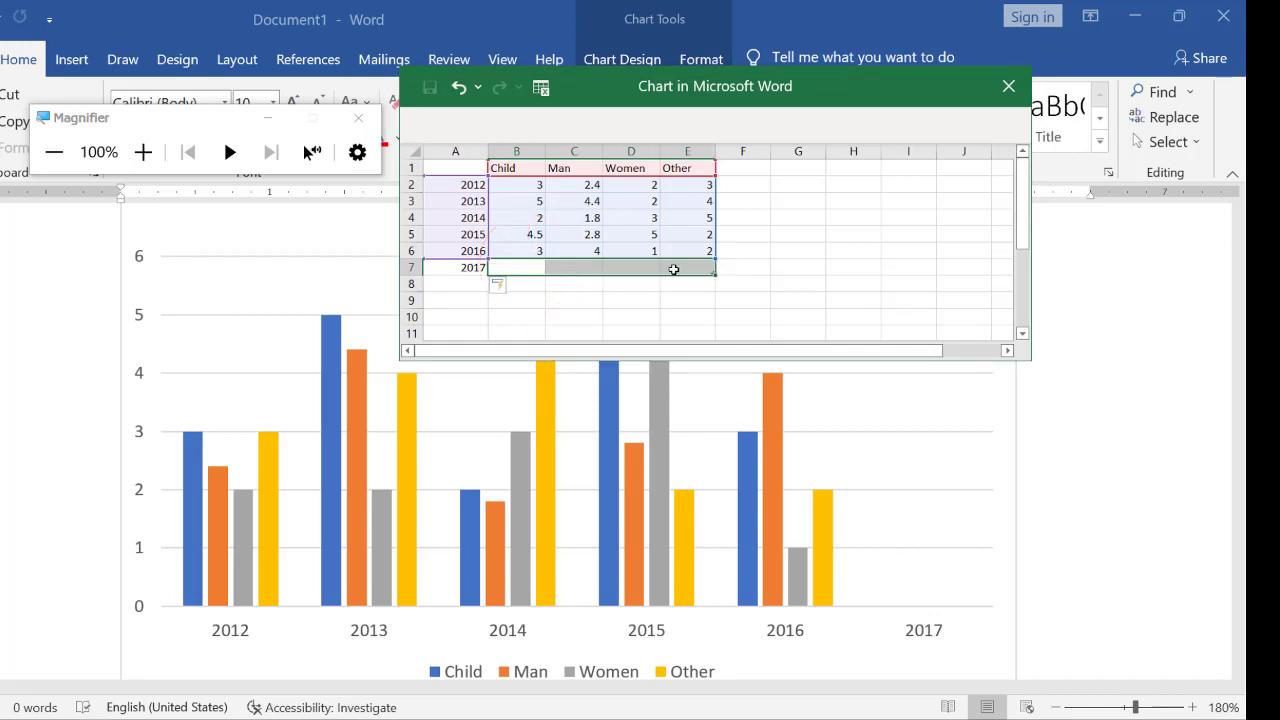
{"action": "left_click", "coordinate": [517, 270]}
{"action": "type", "text": "2"}
{"action": "key", "text": "Tab"}
{"action": "type", "text": "3"}
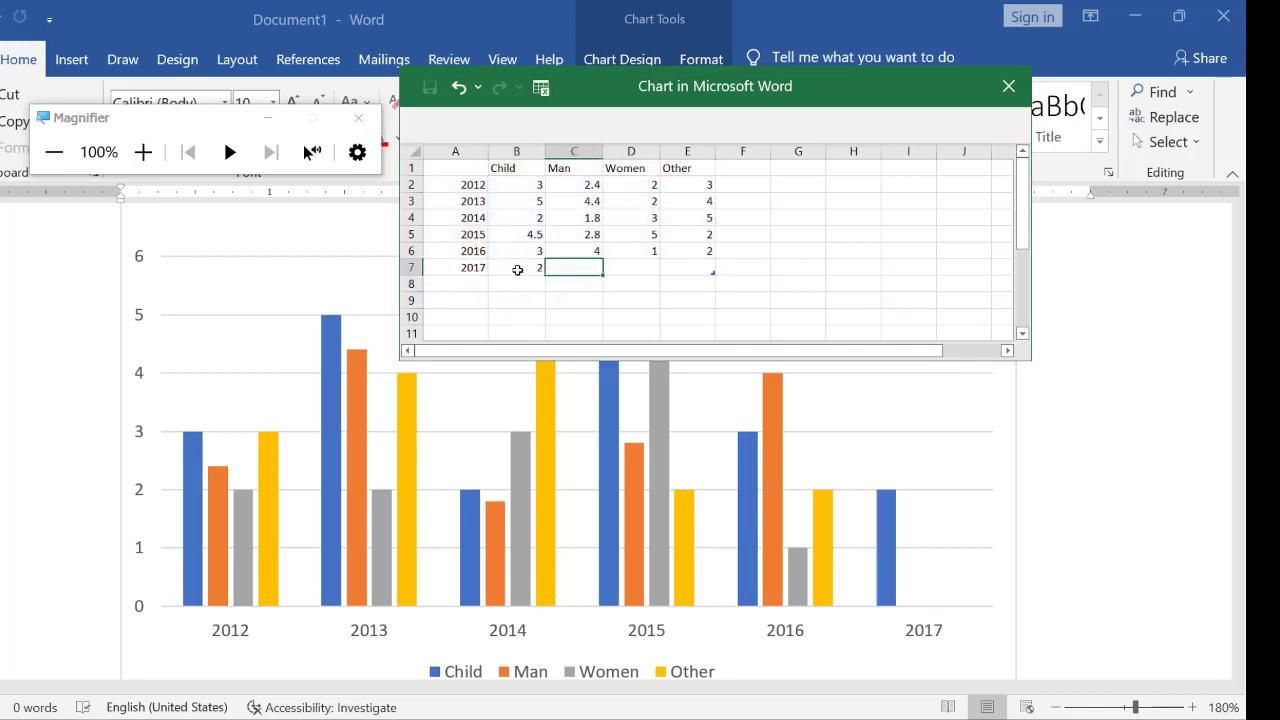
{"action": "key", "text": "Tab"}
{"action": "type", "text": "5"}
{"action": "key", "text": "Tab"}
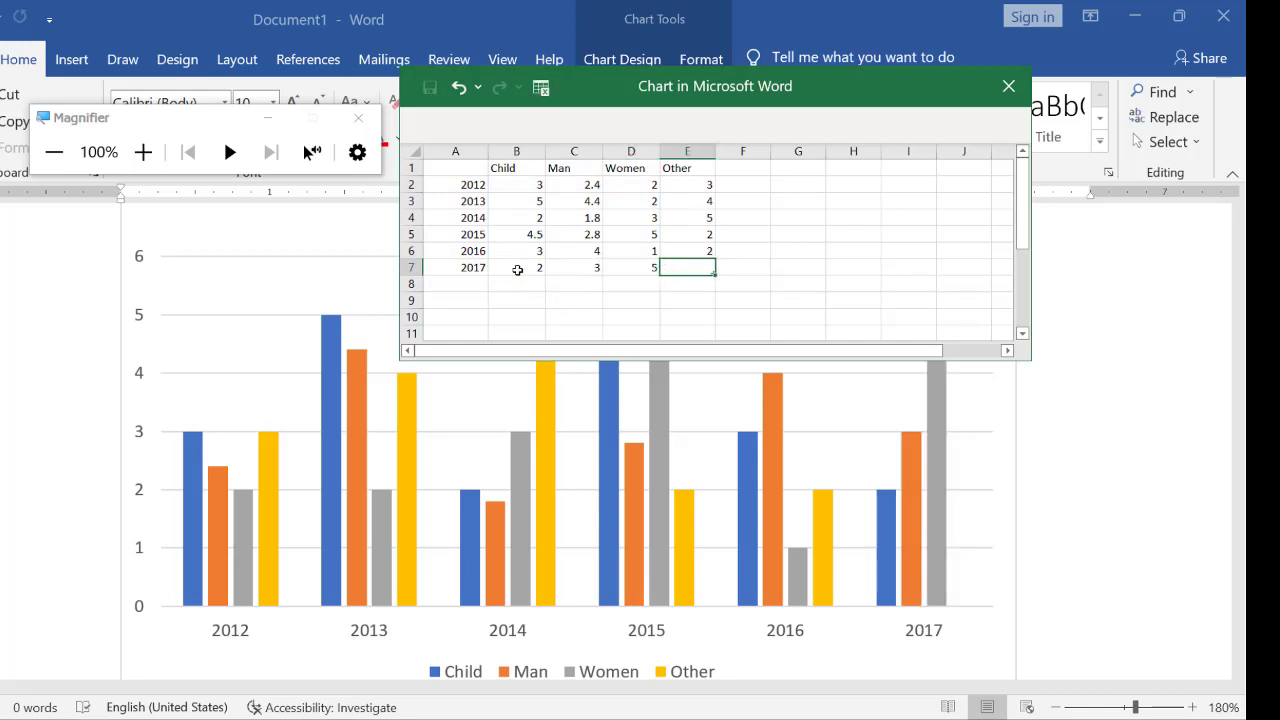
{"action": "type", "text": "2"}
{"action": "key", "text": "Return"}
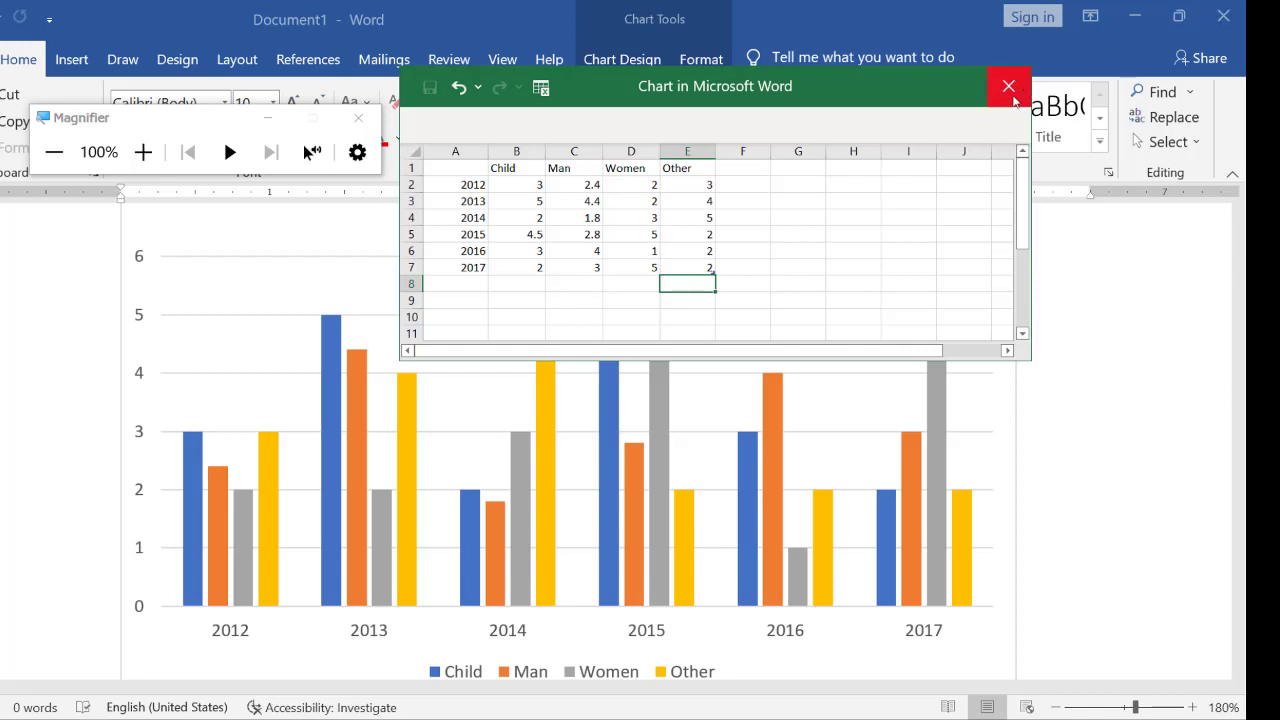
{"action": "left_click", "coordinate": [1008, 87]}
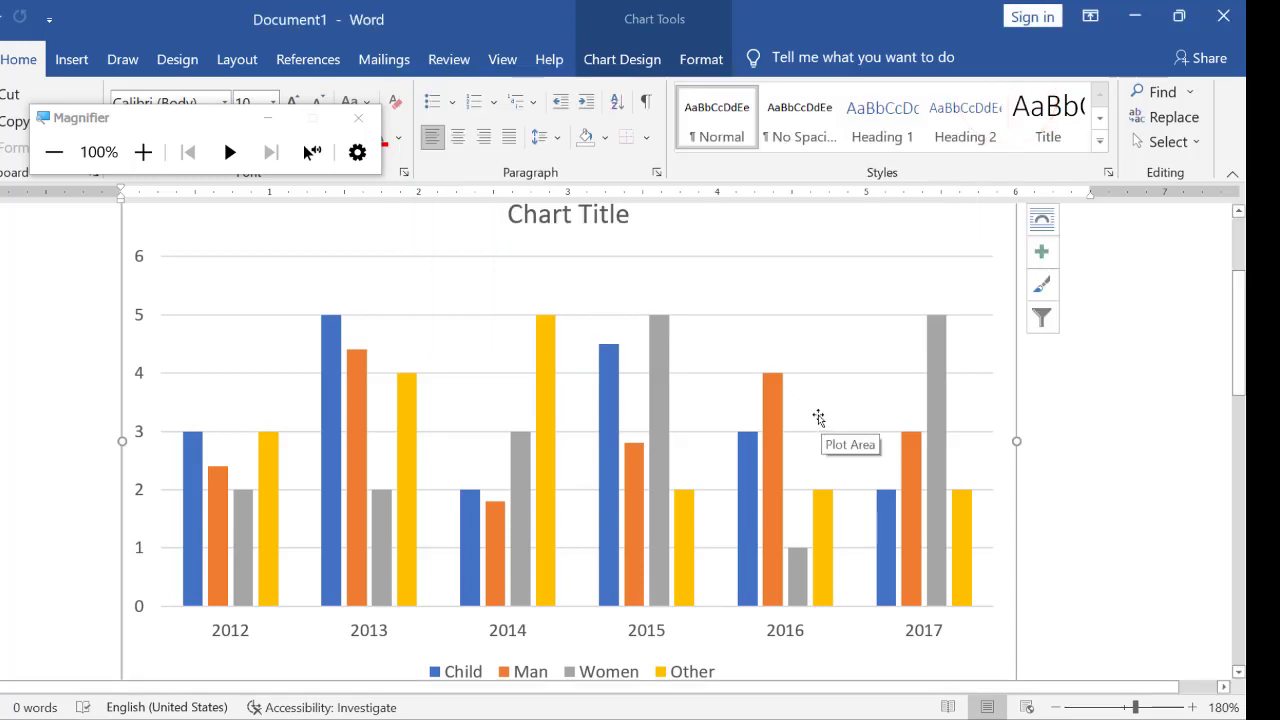
Delete the placeholder title above the chart's columns.
{"action": "scroll", "coordinate": [689, 320], "scroll_direction": "up", "scroll_amount": 3}
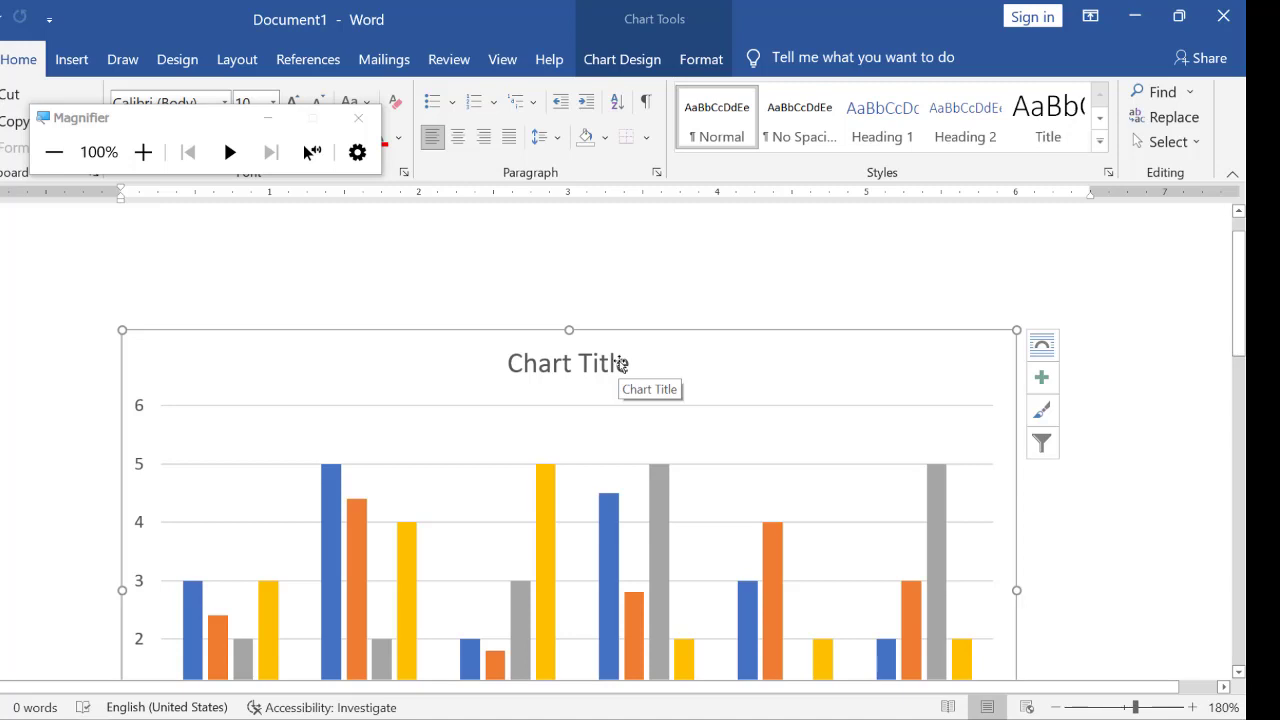
{"action": "left_click", "coordinate": [621, 364]}
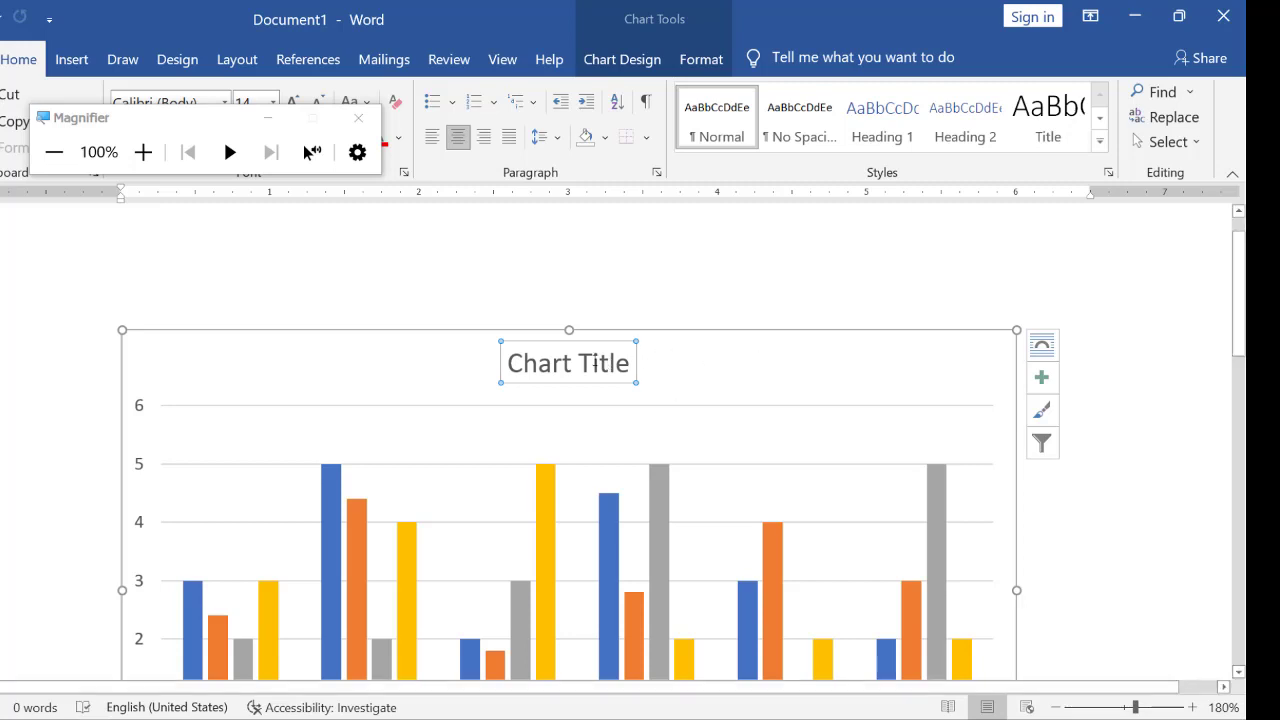
{"action": "left_click", "coordinate": [611, 352]}
{"action": "key", "text": "Delete"}
{"action": "double_click", "coordinate": [571, 337]}
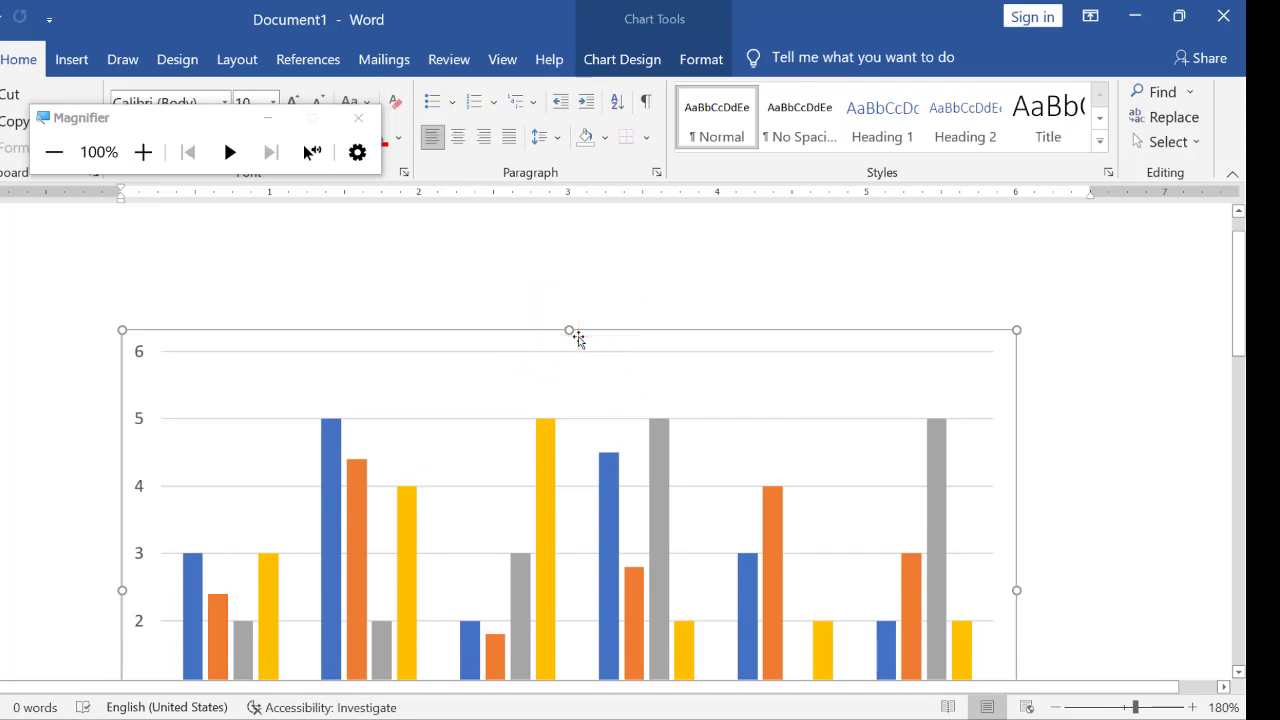
{"action": "left_click", "coordinate": [1237, 201]}
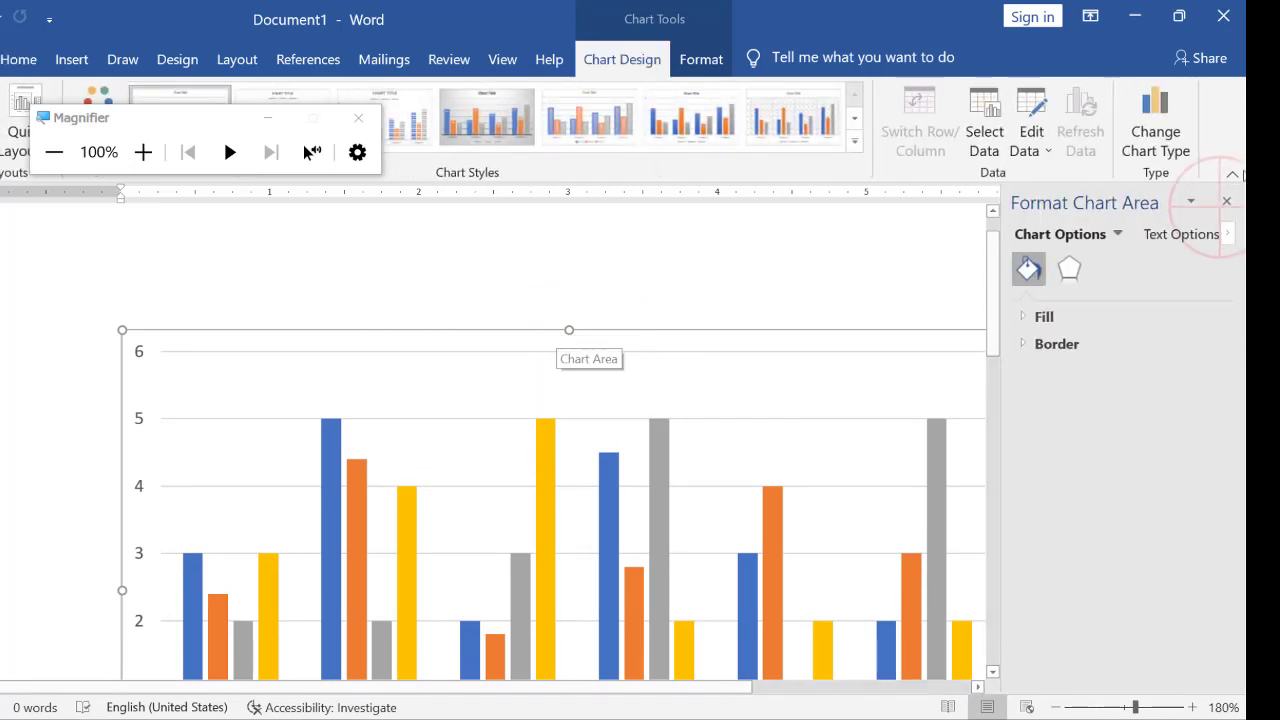
Draw a text box about 1.81" wide and 0.56" high across the middle of the chart's upper edge.
{"action": "left_click", "coordinate": [56, 60]}
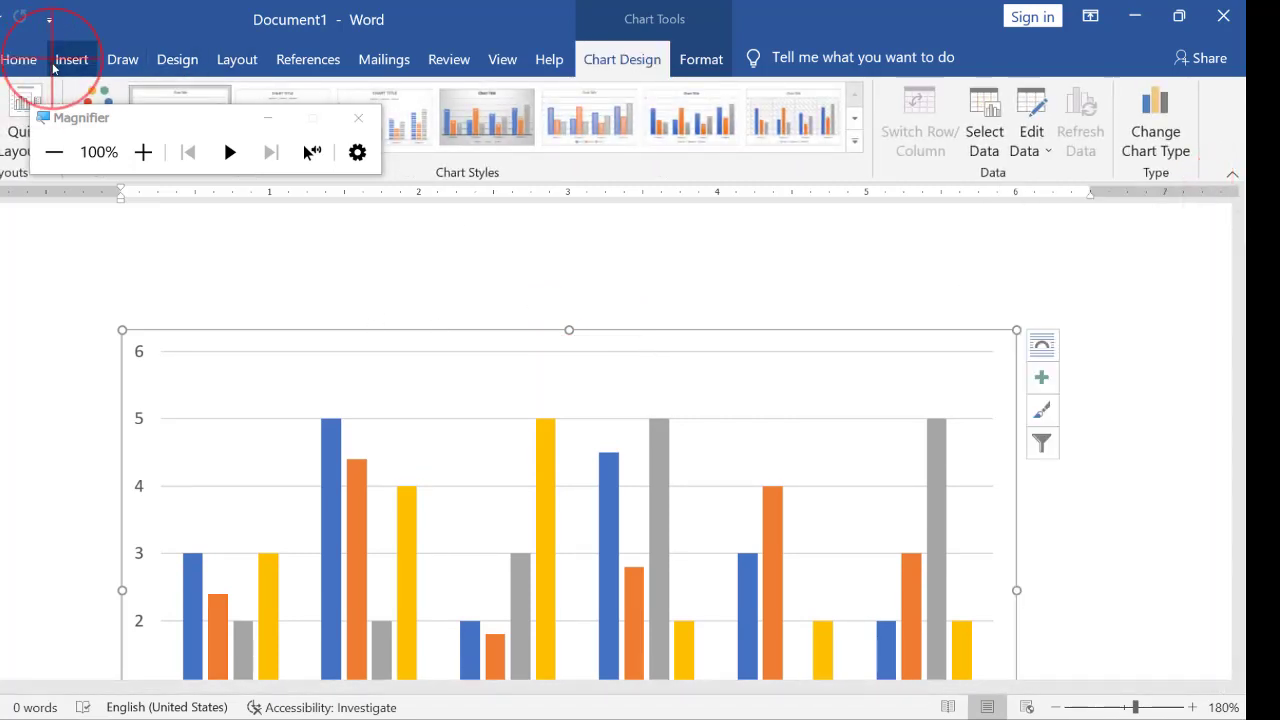
{"action": "left_click", "coordinate": [982, 128]}
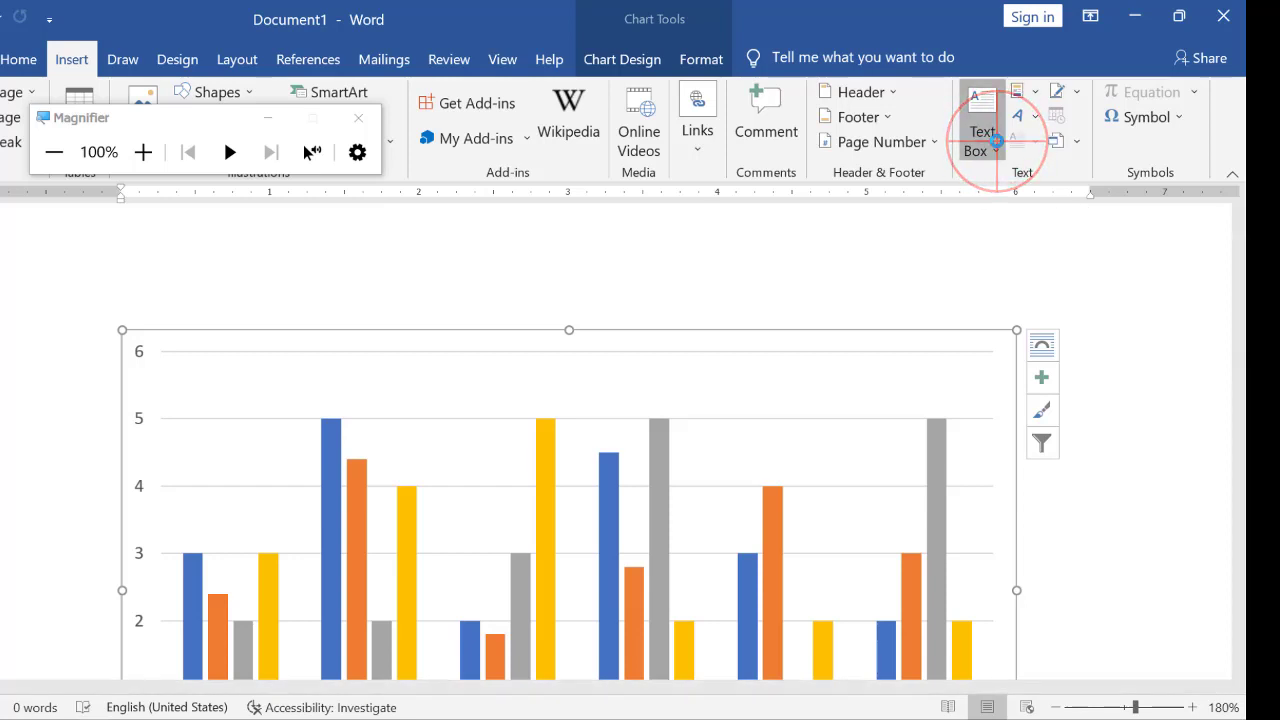
{"action": "left_click", "coordinate": [982, 112]}
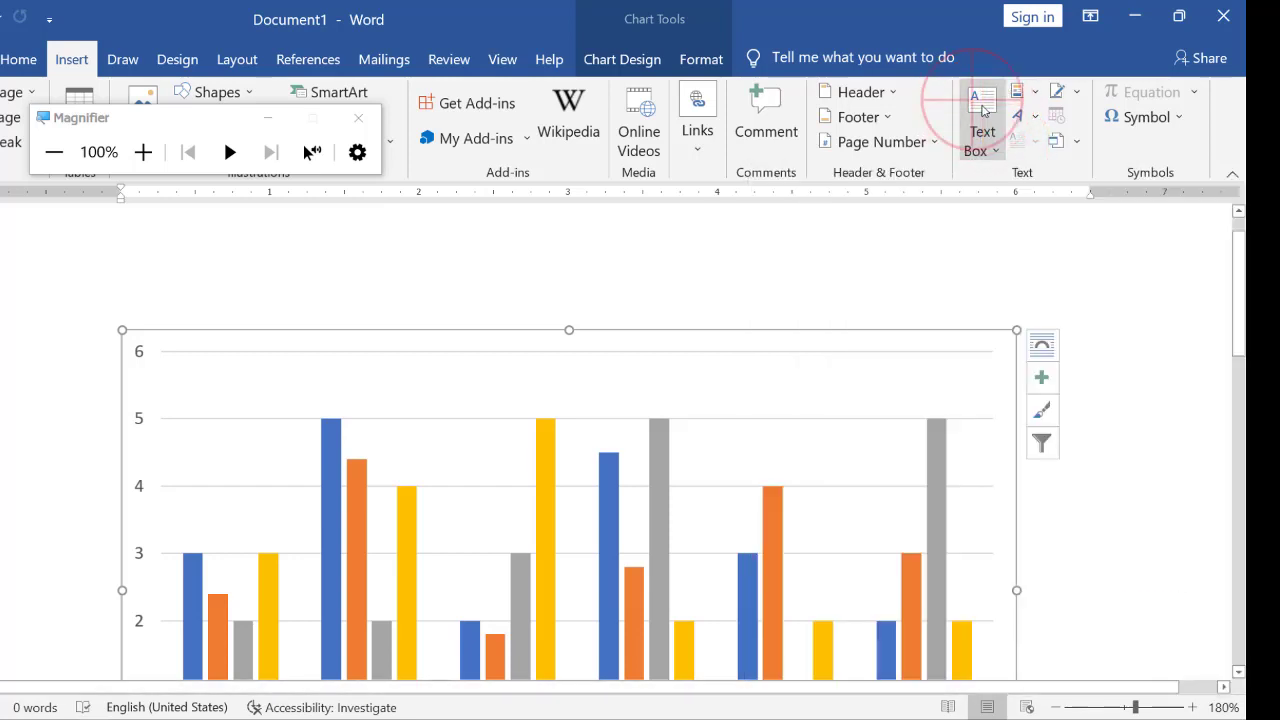
{"action": "left_click", "coordinate": [983, 110]}
{"action": "left_click", "coordinate": [981, 124]}
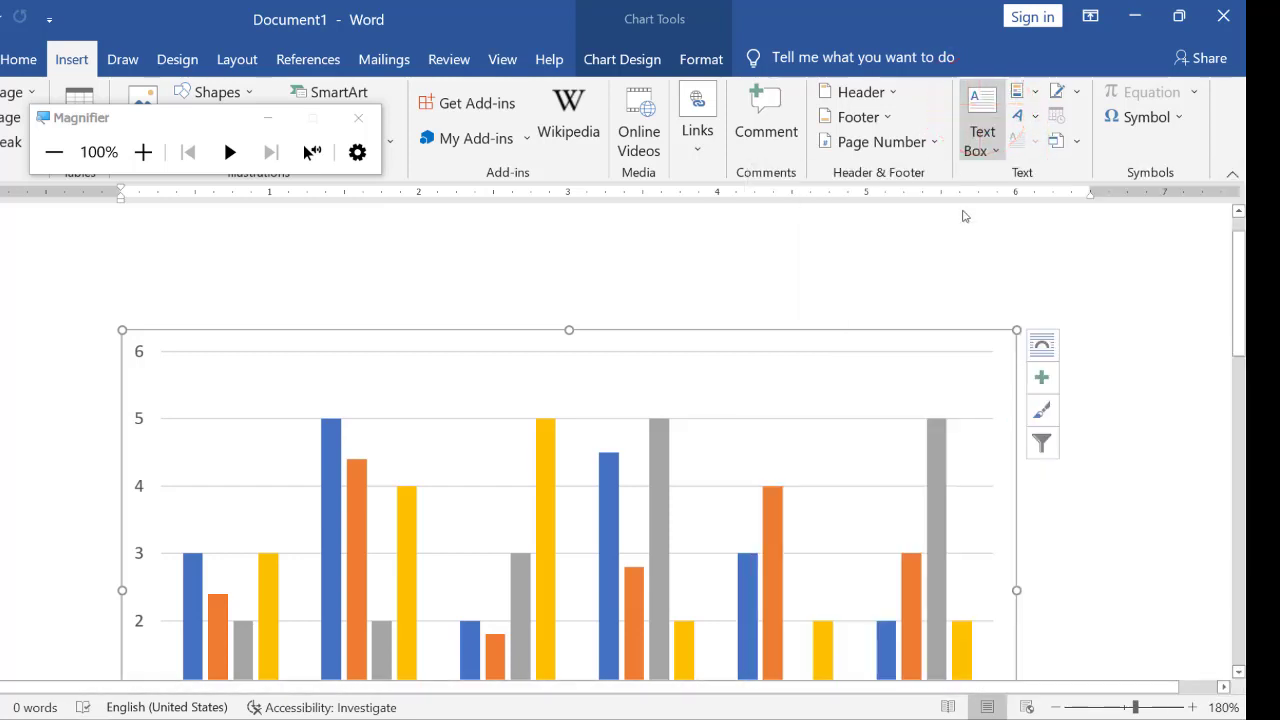
{"action": "left_click", "coordinate": [980, 130]}
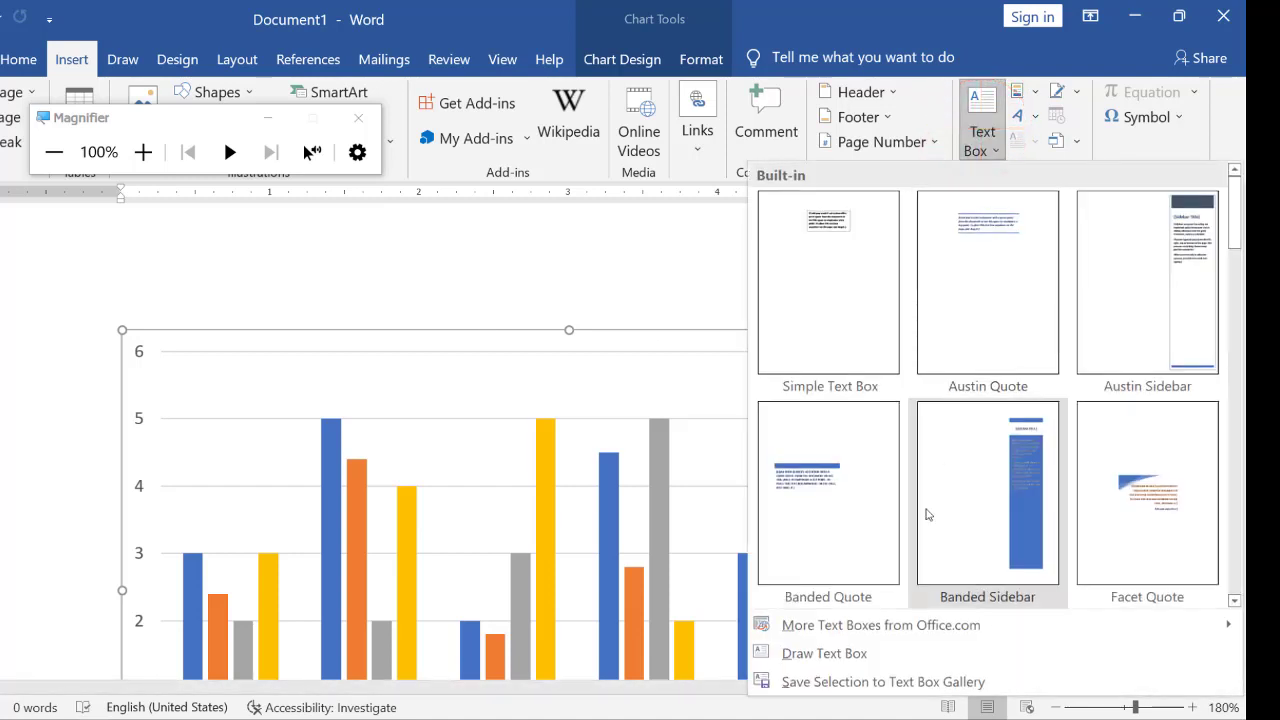
{"action": "left_click", "coordinate": [855, 627]}
{"action": "left_click", "coordinate": [824, 653]}
{"action": "left_click_drag", "start_coordinate": [457, 283], "coordinate": [727, 366]}
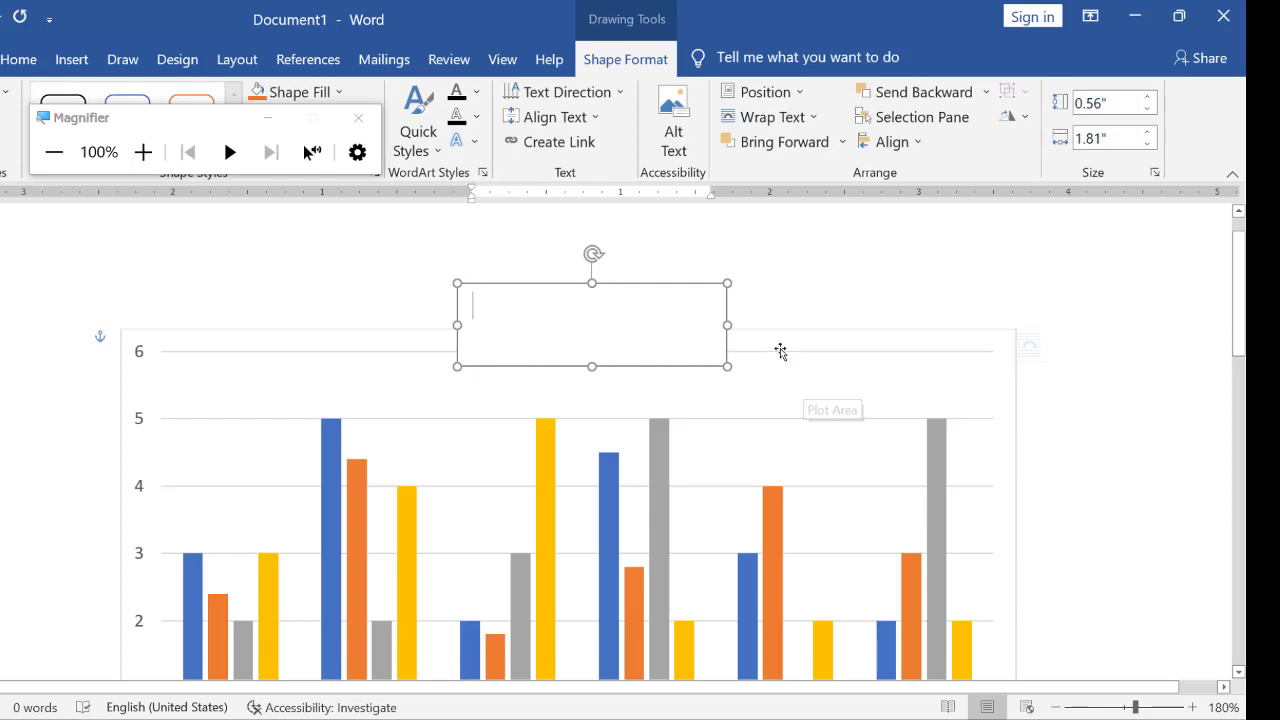
Undo the text box and the deletion of the chart title.
{"action": "key", "text": "ctrl+z"}
{"action": "left_click", "coordinate": [779, 349]}
{"action": "scroll", "coordinate": [790, 355], "scroll_direction": "up", "scroll_amount": 1}
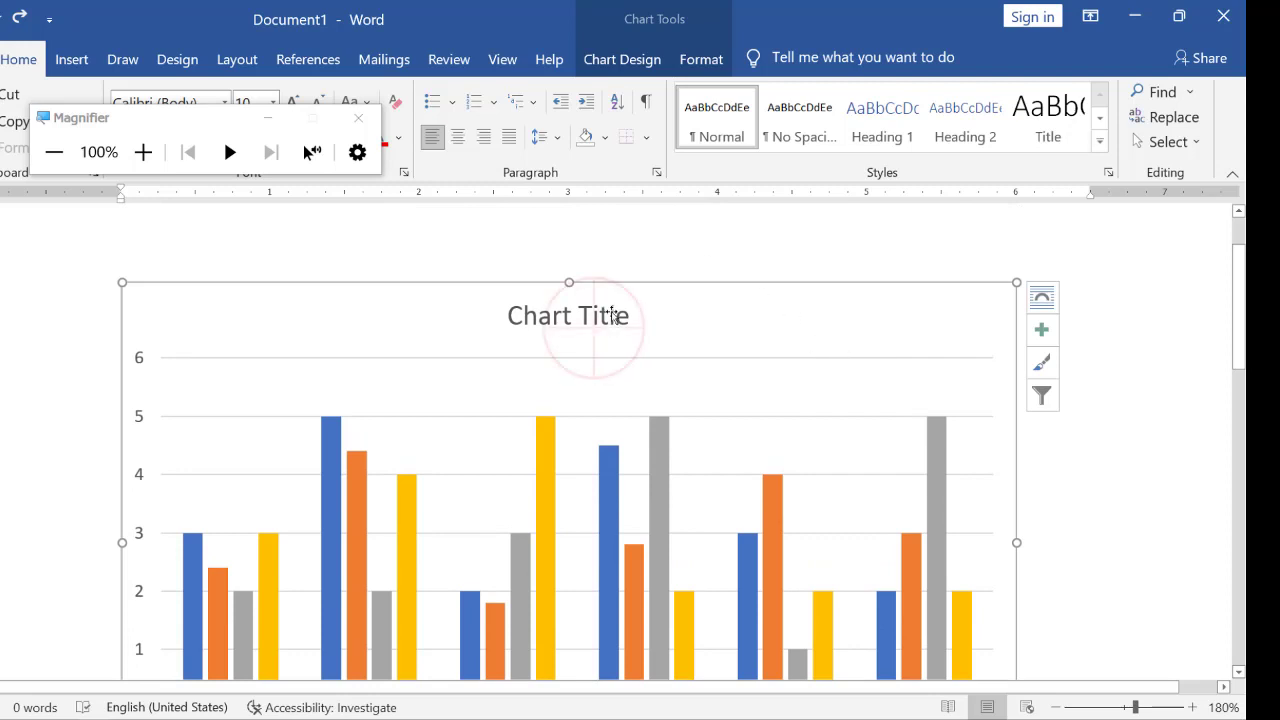
Replace the placeholder chart title with Population, and close the title formatting options.
{"action": "left_click", "coordinate": [606, 316]}
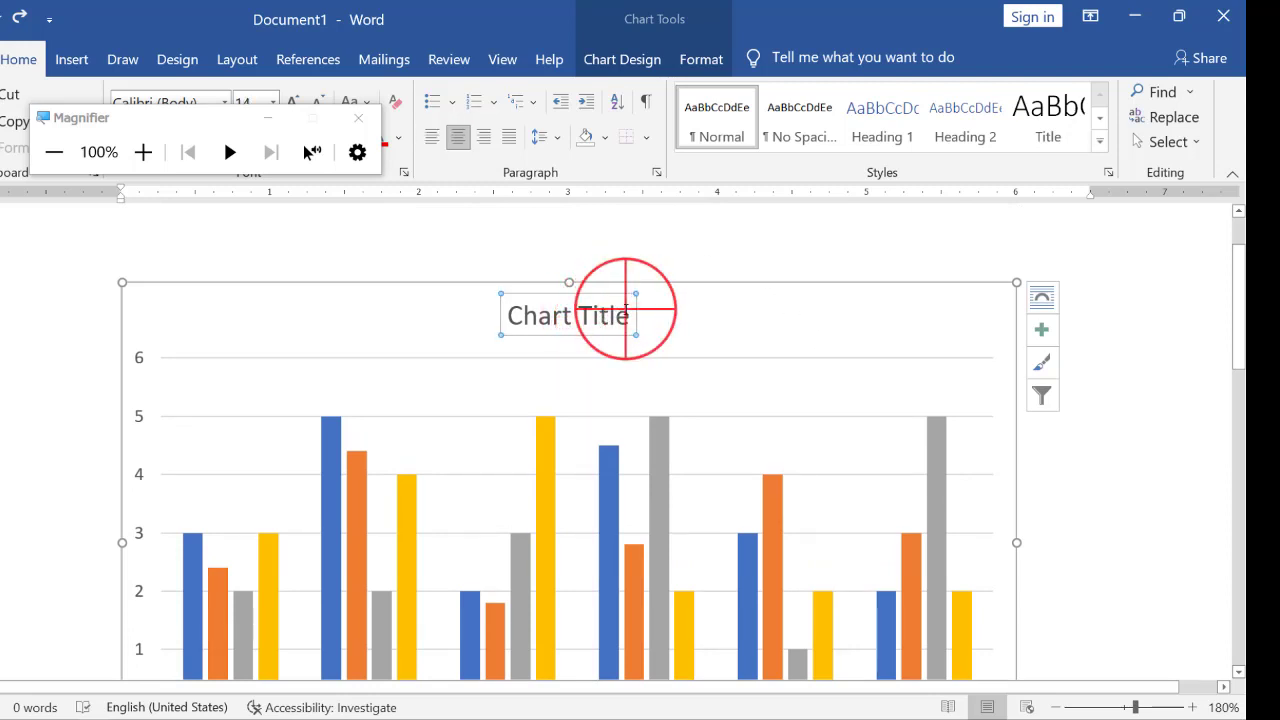
{"action": "left_click_drag", "start_coordinate": [634, 314], "coordinate": [511, 315]}
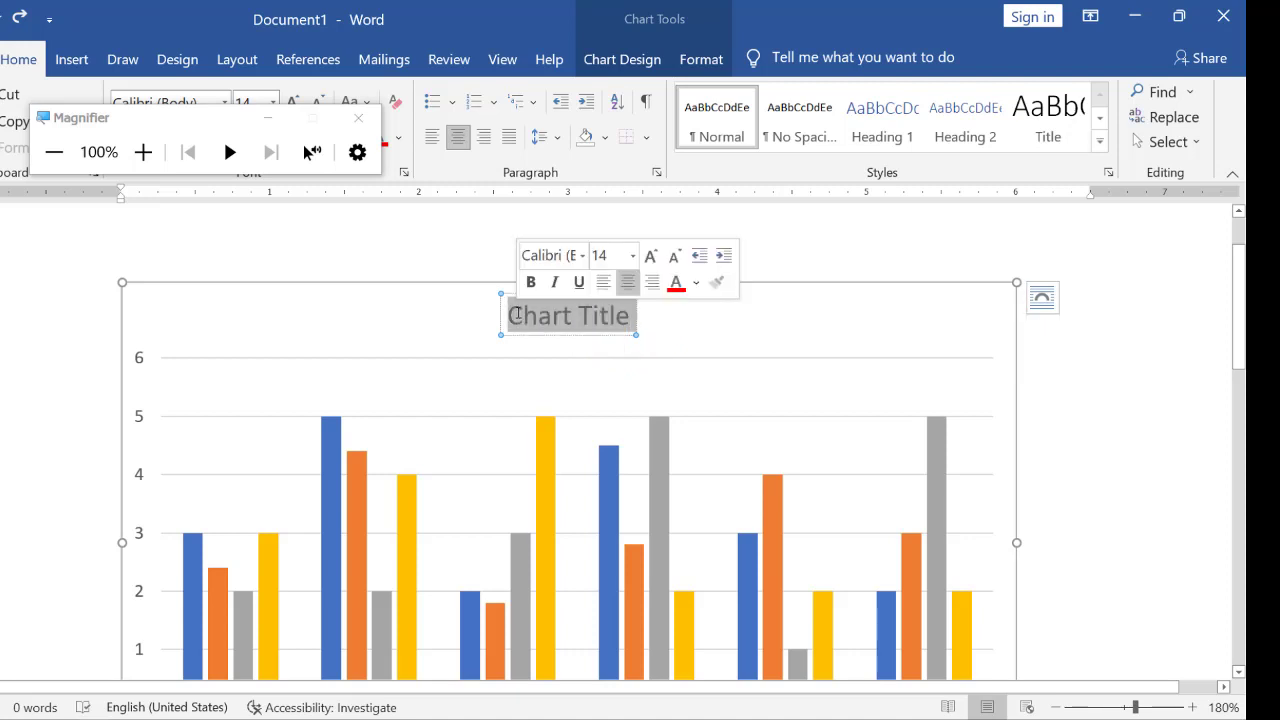
{"action": "type", "text": "Po"}
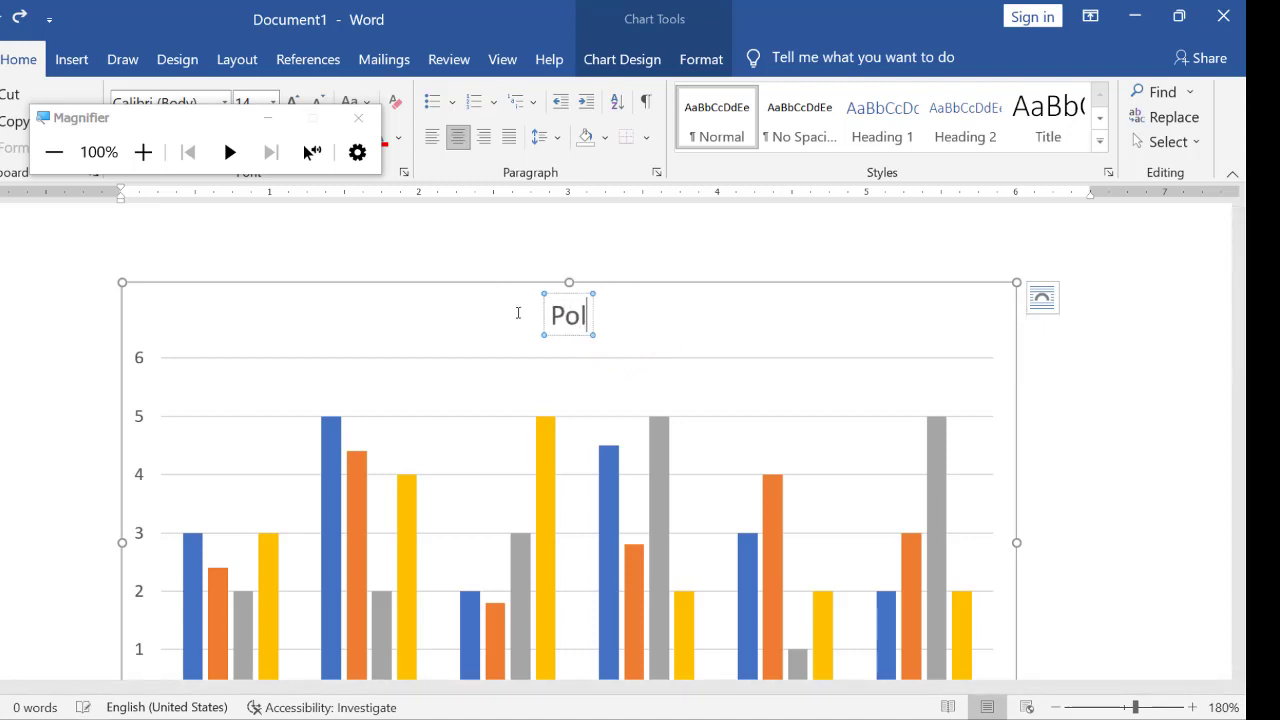
{"action": "type", "text": "plulation"}
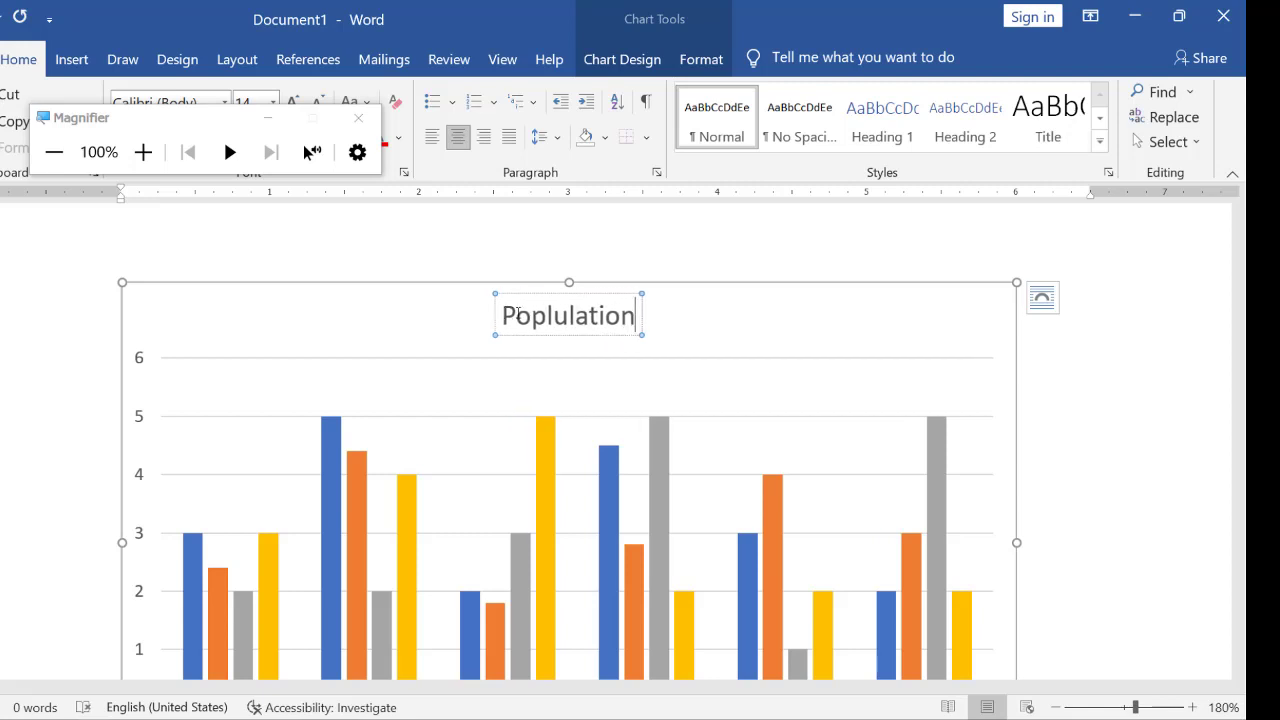
{"action": "left_click", "coordinate": [596, 378]}
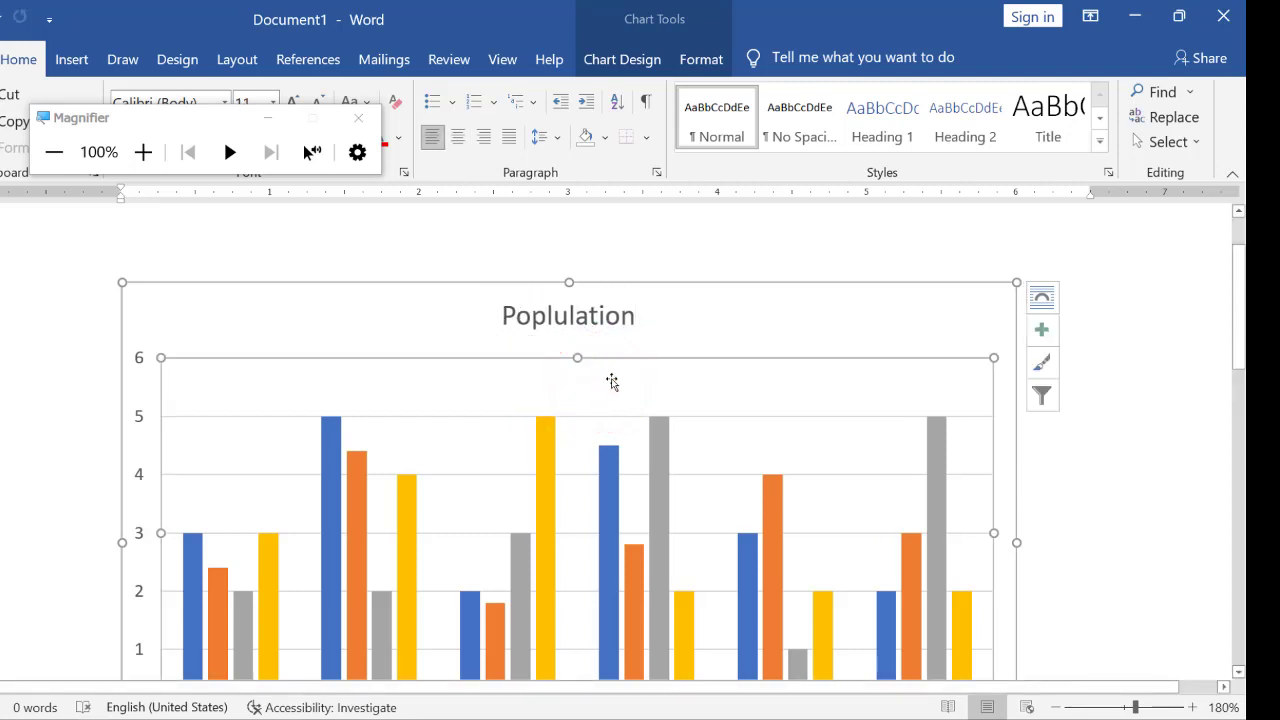
{"action": "left_click", "coordinate": [575, 316]}
{"action": "double_click", "coordinate": [560, 310]}
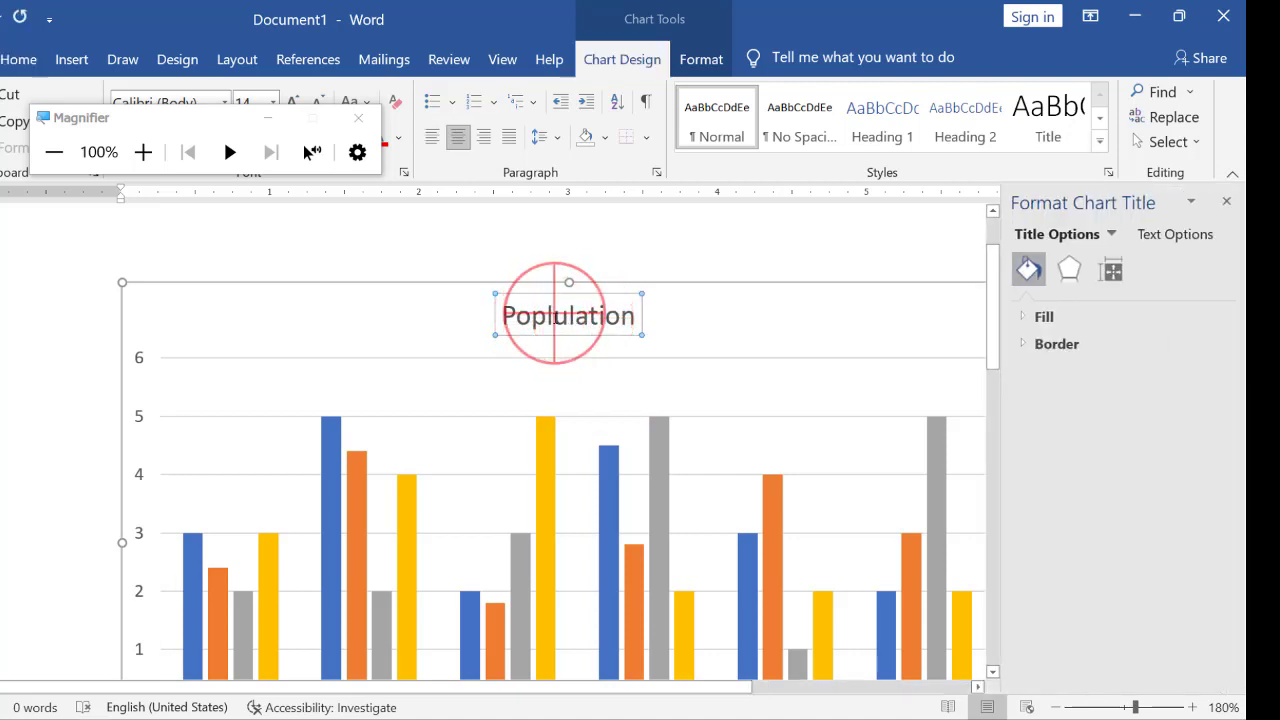
{"action": "left_click", "coordinate": [574, 410]}
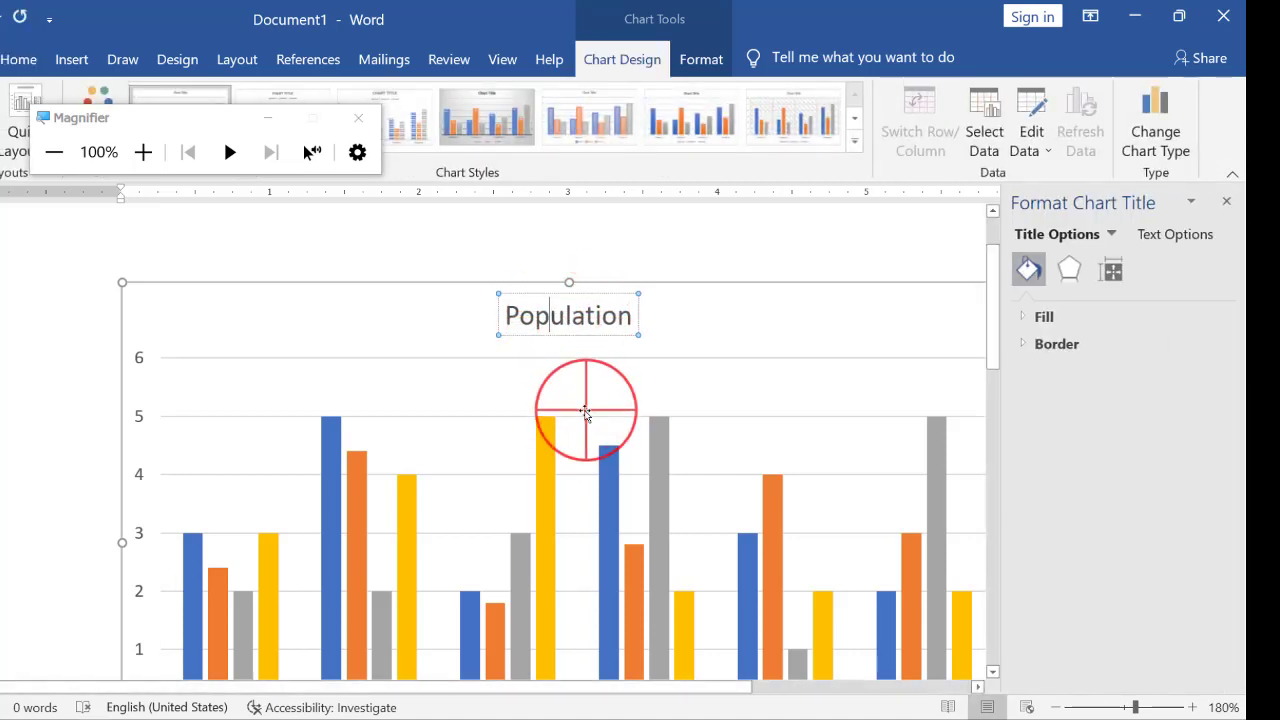
{"action": "left_click", "coordinate": [1226, 201]}
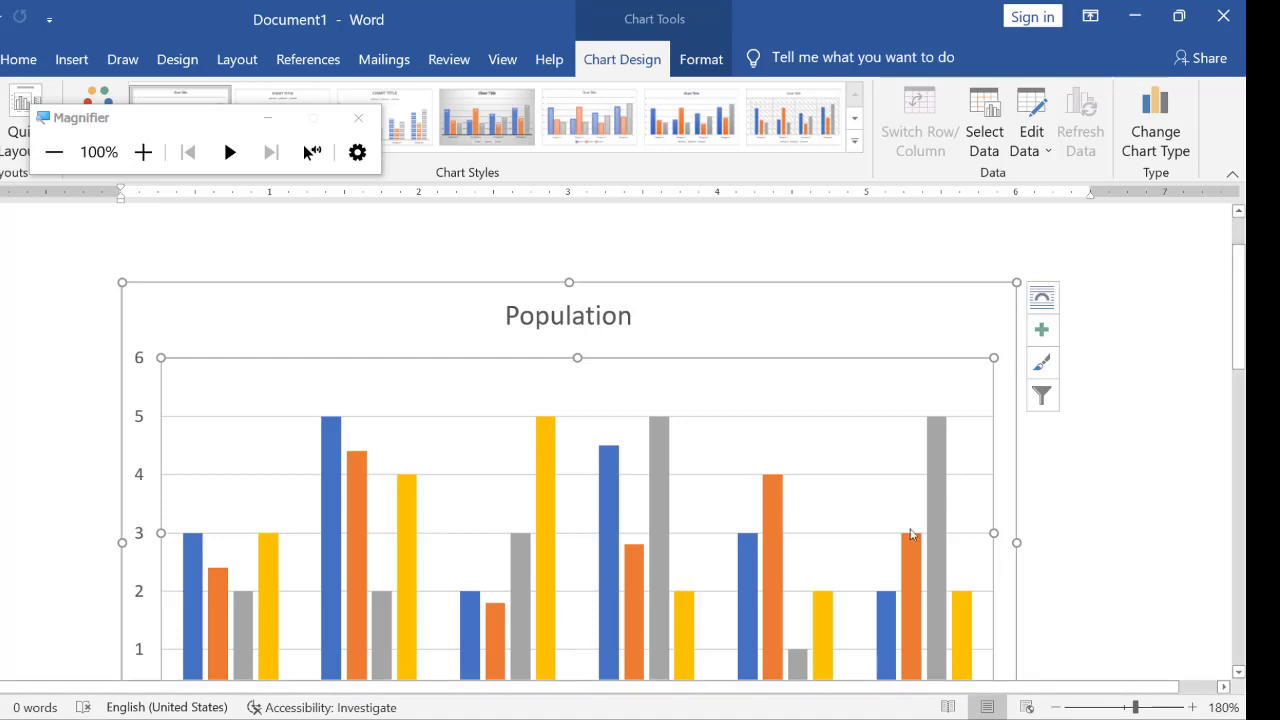
Switch to the Microsoft Word Basic document and examine its Change Quick Layout instructions.
{"action": "left_click", "coordinate": [100, 712]}
{"action": "left_click", "coordinate": [59, 669]}
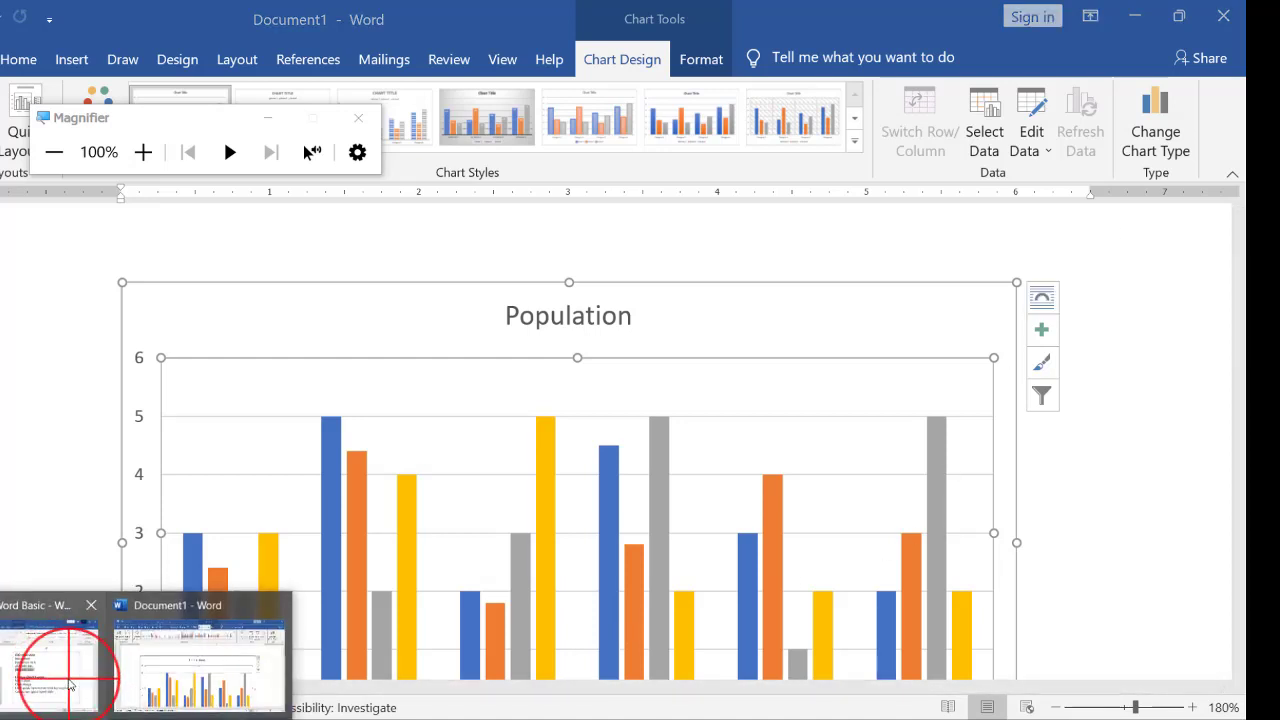
{"action": "scroll", "coordinate": [605, 437], "scroll_direction": "down", "scroll_amount": 1}
{"action": "left_click_drag", "start_coordinate": [601, 371], "coordinate": [855, 372]}
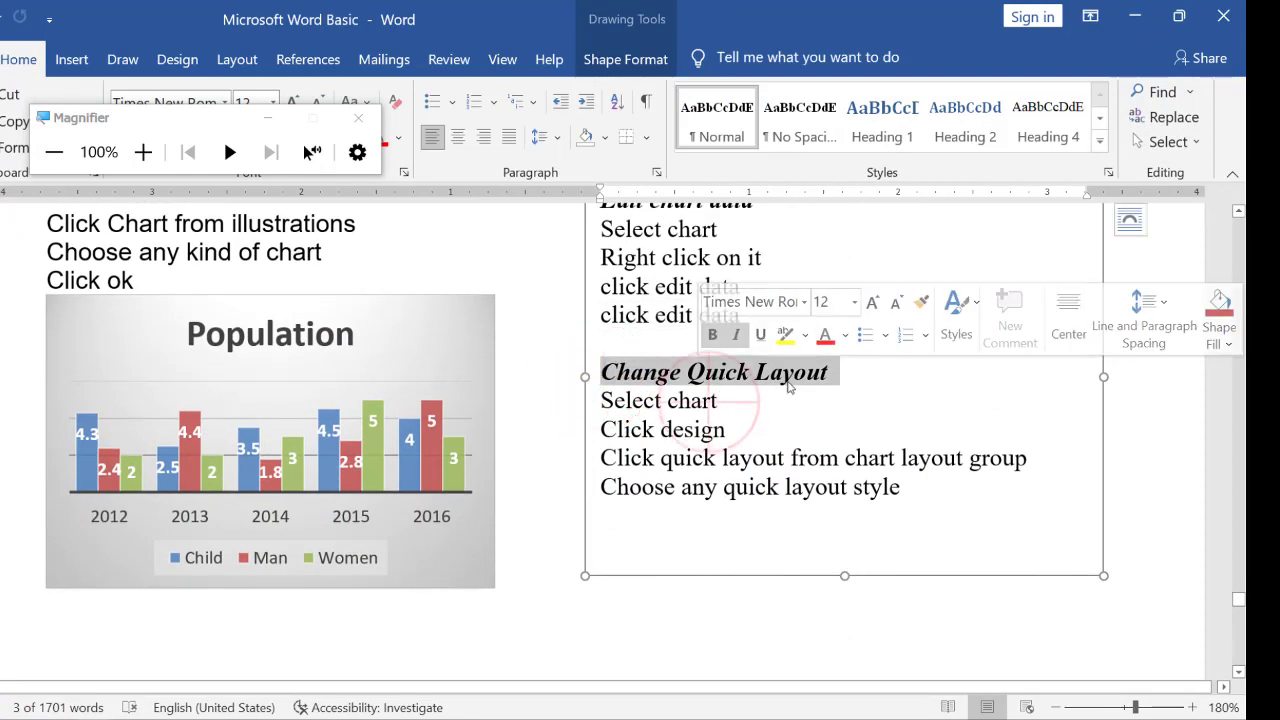
{"action": "left_click_drag", "start_coordinate": [679, 401], "coordinate": [741, 430]}
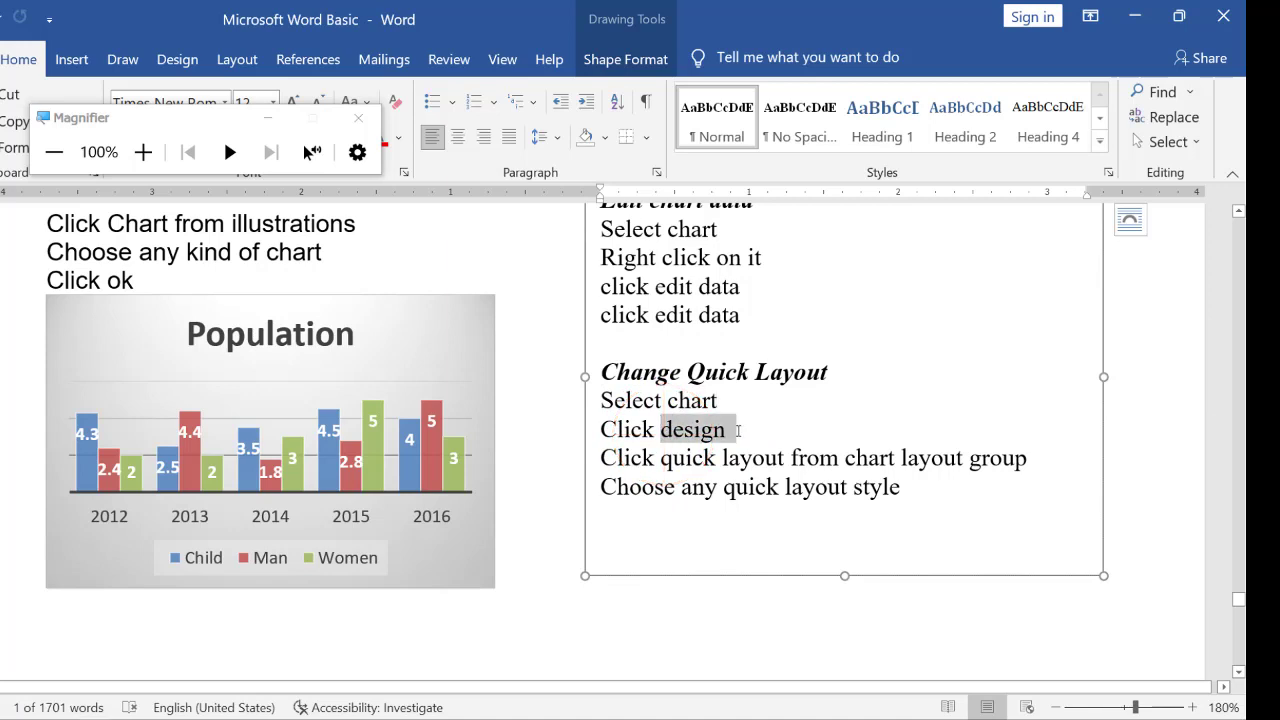
Read the remaining Change Quick Layout instructions, and return to Document1 with the whole Population chart selected.
{"action": "left_click_drag", "start_coordinate": [661, 458], "coordinate": [1031, 460]}
{"action": "left_click_drag", "start_coordinate": [966, 485], "coordinate": [699, 481]}
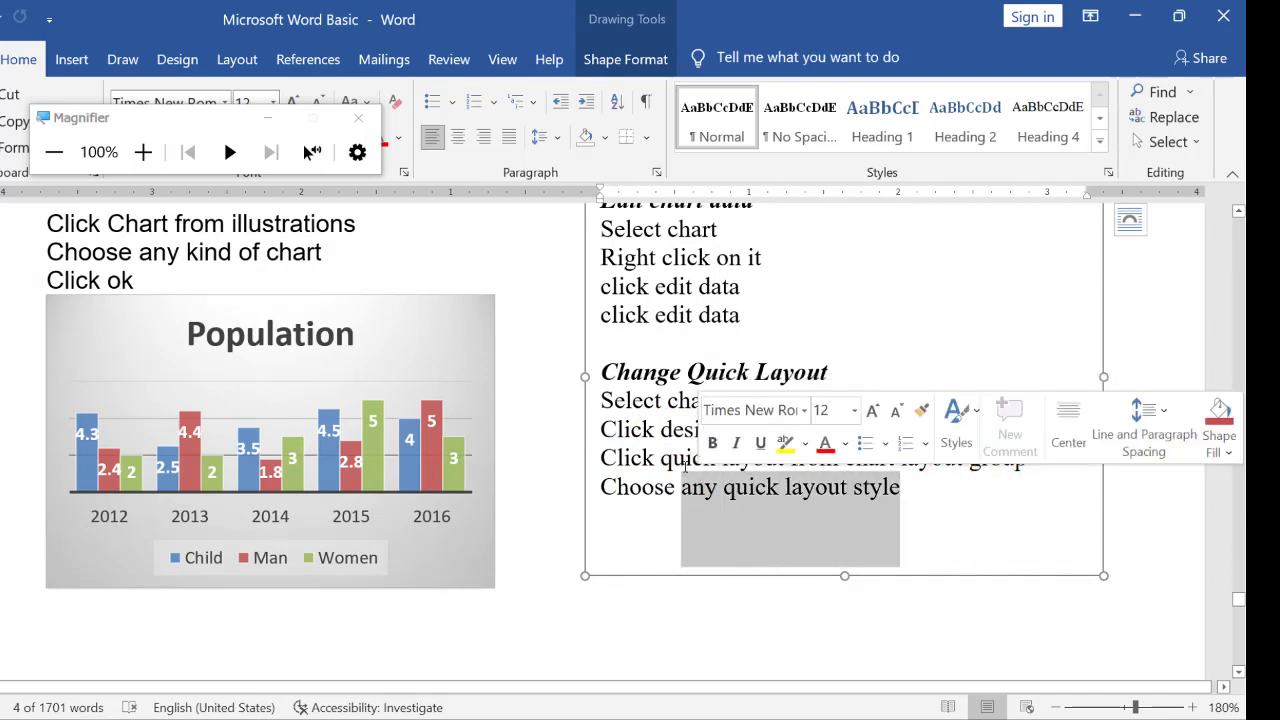
{"action": "left_click", "coordinate": [1136, 16]}
{"action": "left_click", "coordinate": [762, 287]}
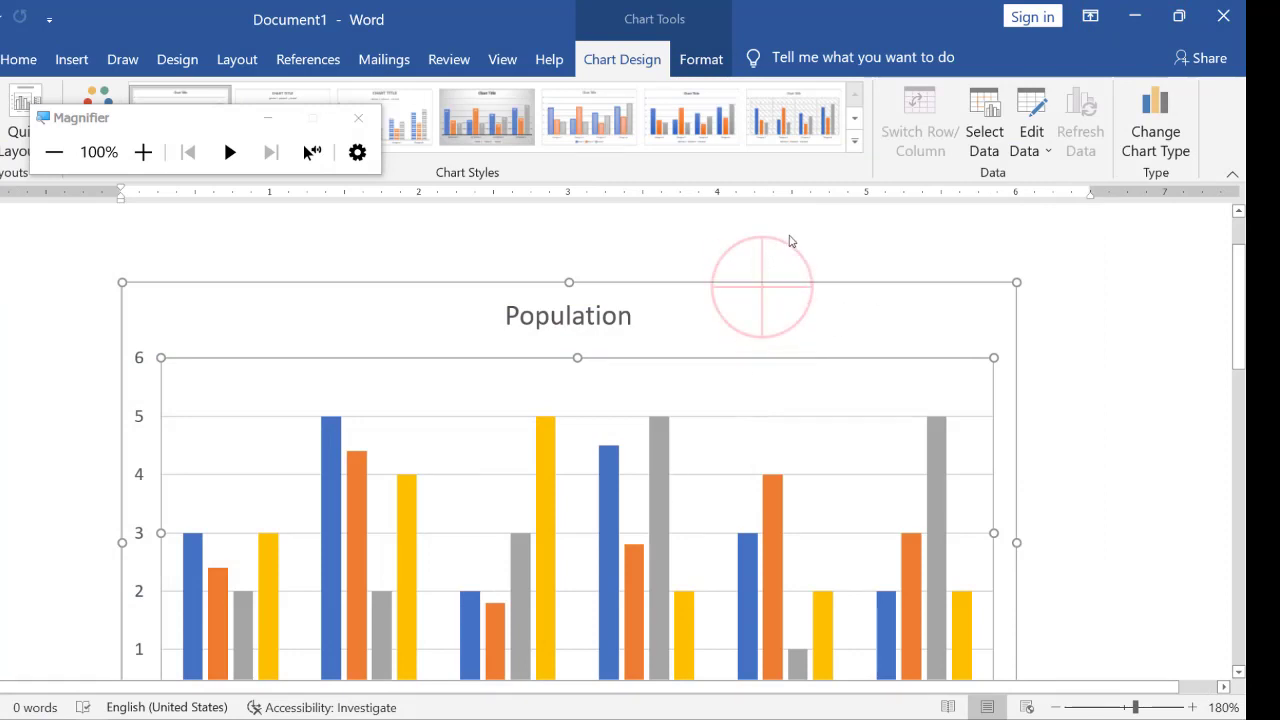
{"action": "left_click", "coordinate": [762, 283]}
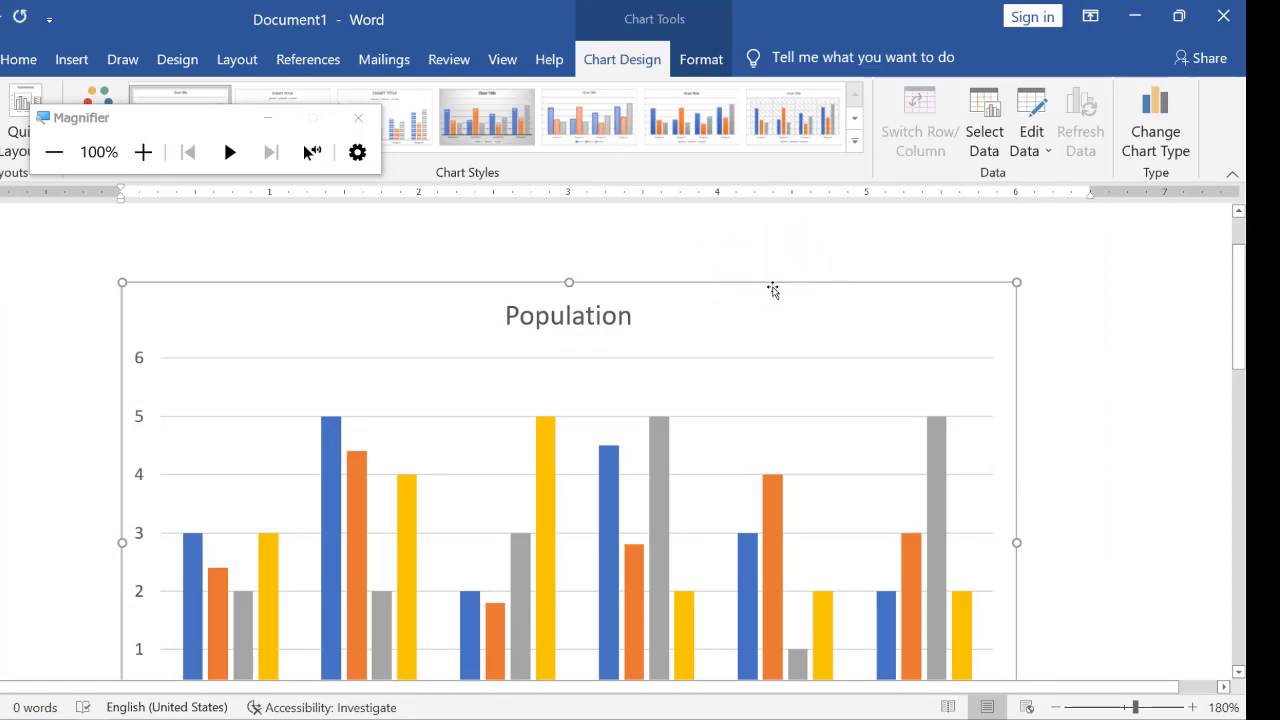
{"action": "left_click", "coordinate": [358, 117]}
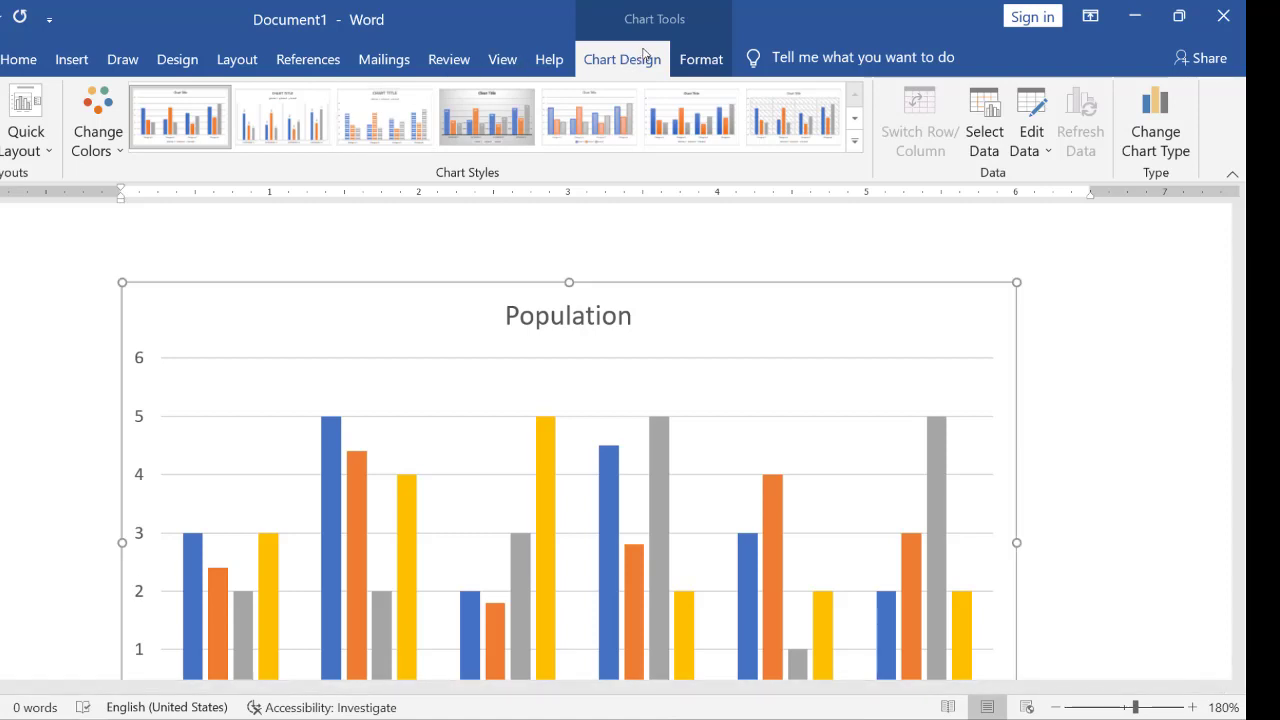
Apply the quick layout with a side legend, overlapping columns and data labels only on the Other series to the chart.
{"action": "left_click", "coordinate": [44, 155]}
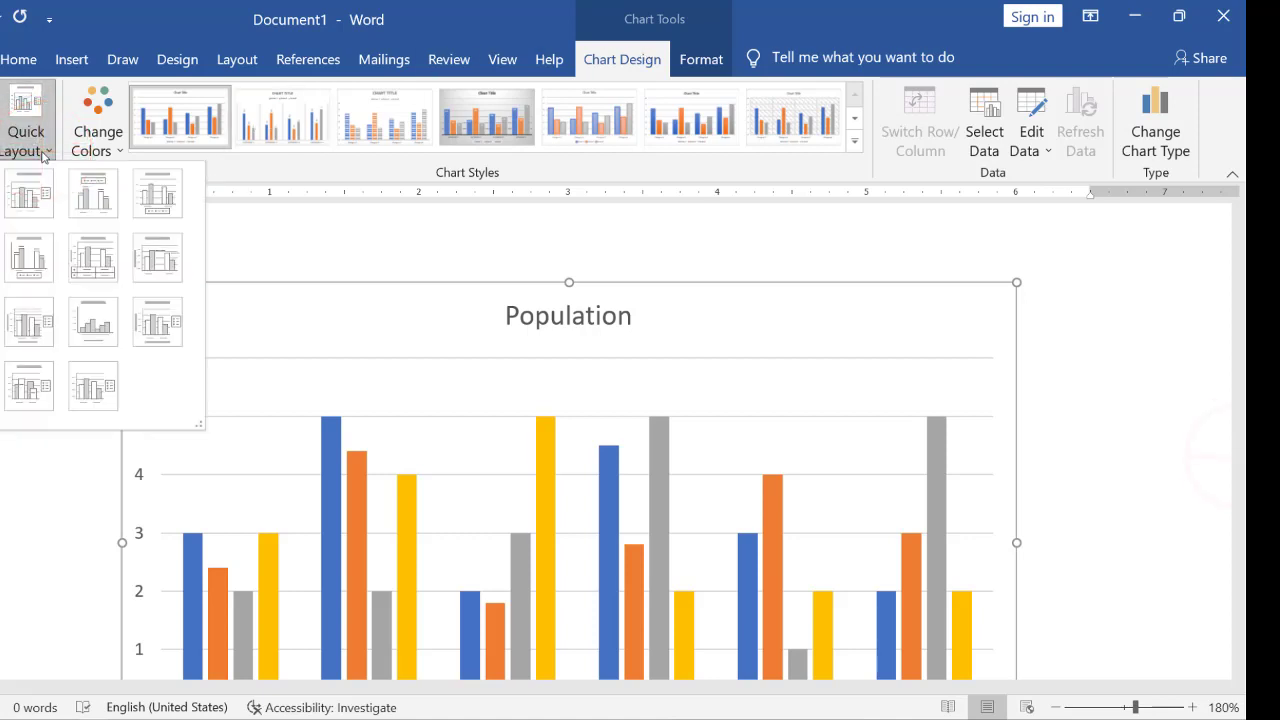
{"action": "left_click", "coordinate": [1210, 440]}
{"action": "scroll", "coordinate": [1210, 440], "scroll_direction": "down", "scroll_amount": 5}
{"action": "left_click", "coordinate": [1062, 707]}
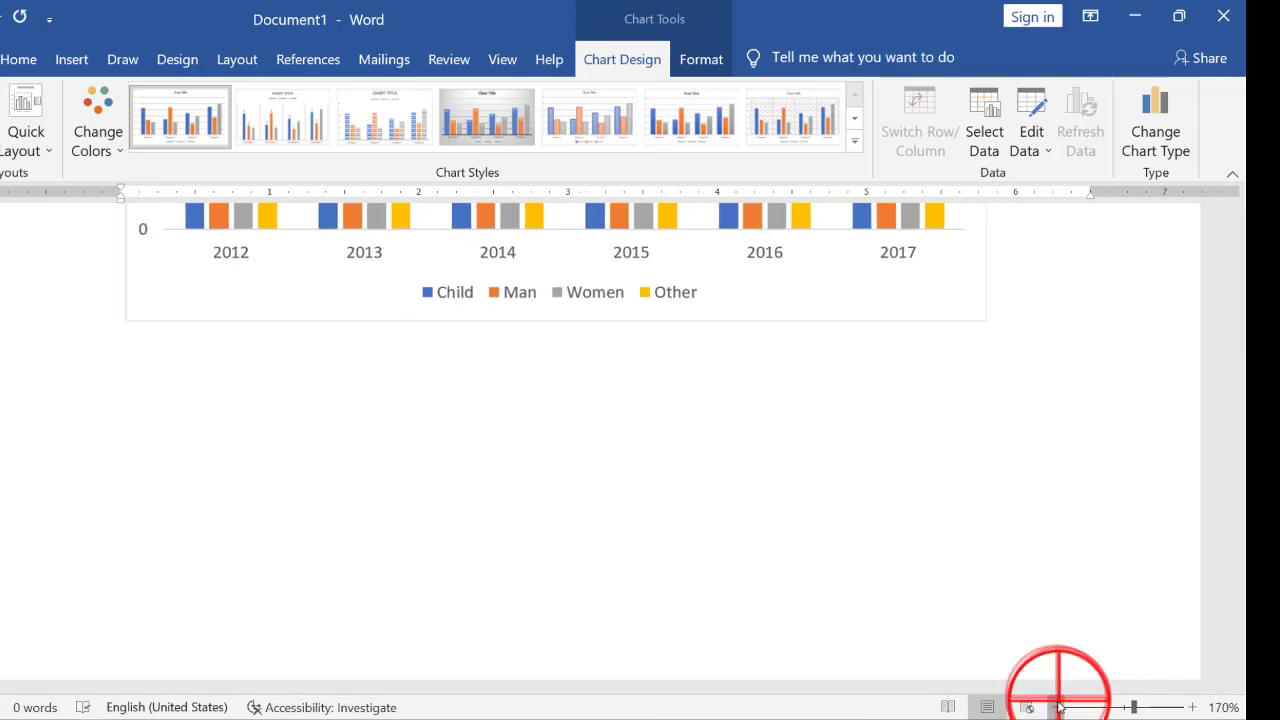
{"action": "left_click", "coordinate": [1058, 707]}
{"action": "left_click", "coordinate": [1058, 707]}
{"action": "left_click", "coordinate": [1058, 707]}
{"action": "scroll", "coordinate": [965, 512], "scroll_direction": "up", "scroll_amount": 5}
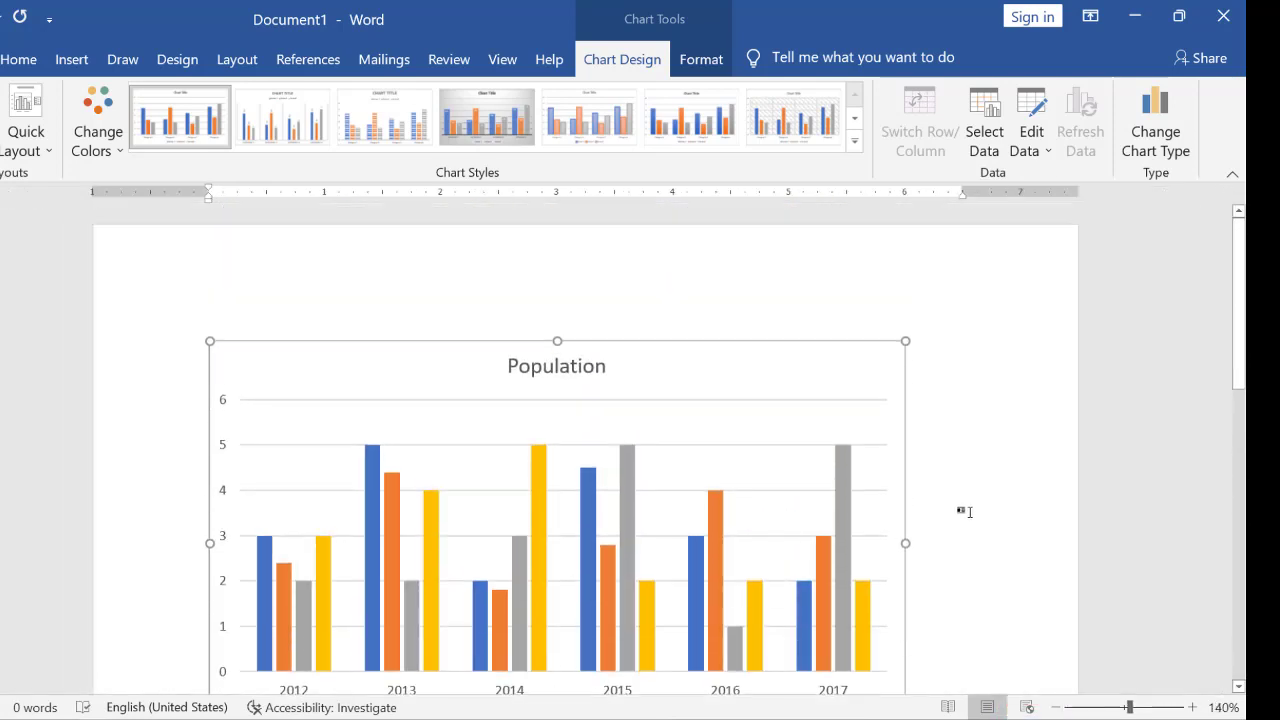
{"action": "scroll", "coordinate": [965, 512], "scroll_direction": "down", "scroll_amount": 3}
{"action": "left_click", "coordinate": [32, 138]}
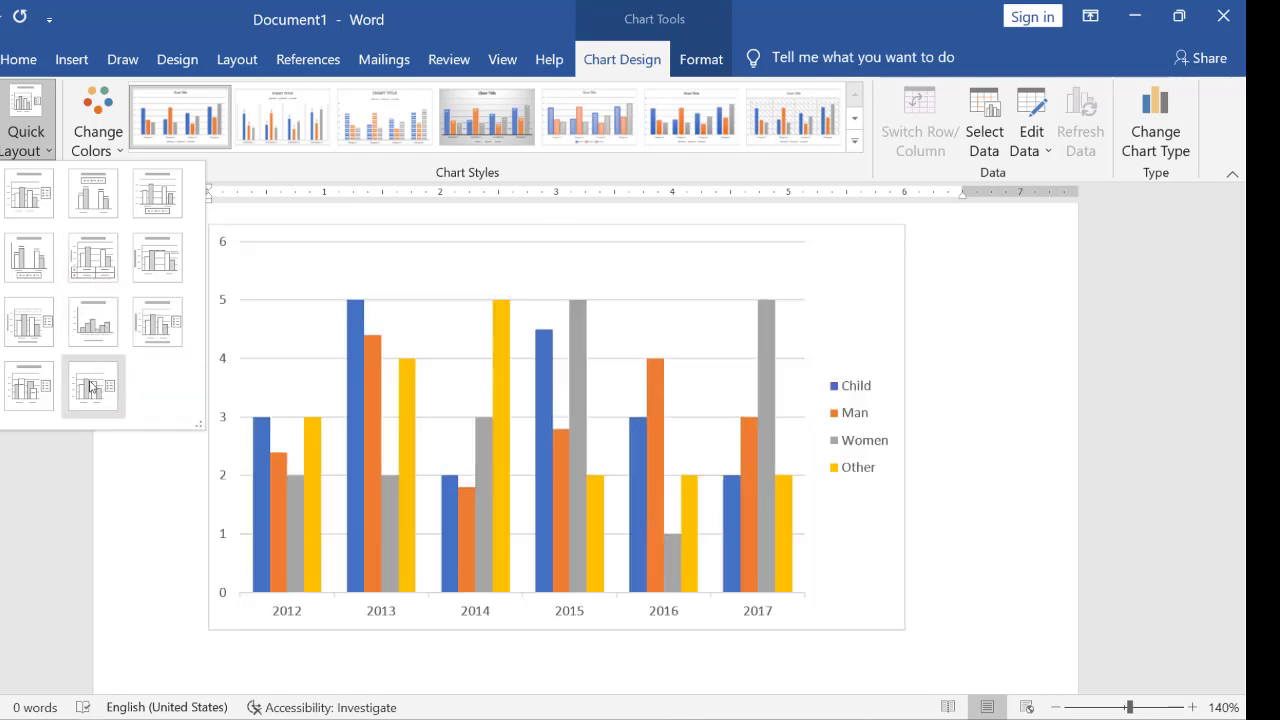
{"action": "left_click", "coordinate": [36, 388]}
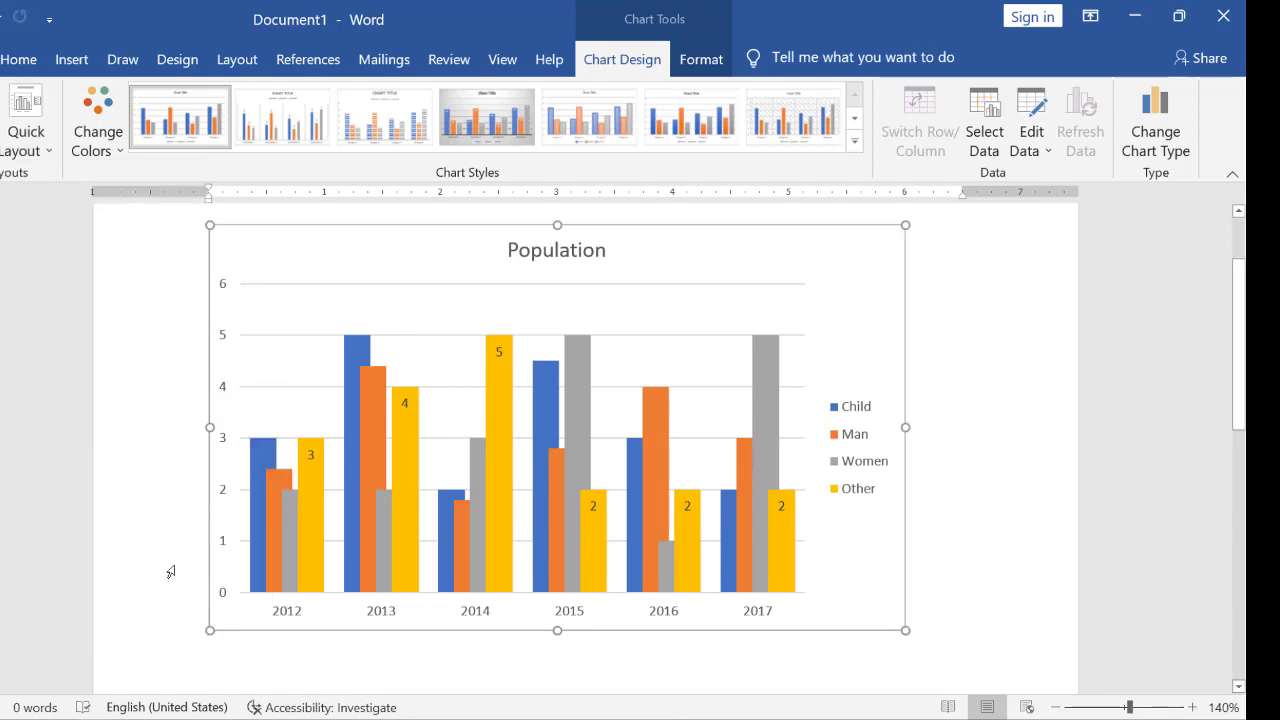
Look at the sample Population chart in the Microsoft Word Basic document, and return to Document1.
{"action": "mouse_move", "coordinate": [60, 712]}
{"action": "left_click", "coordinate": [60, 650]}
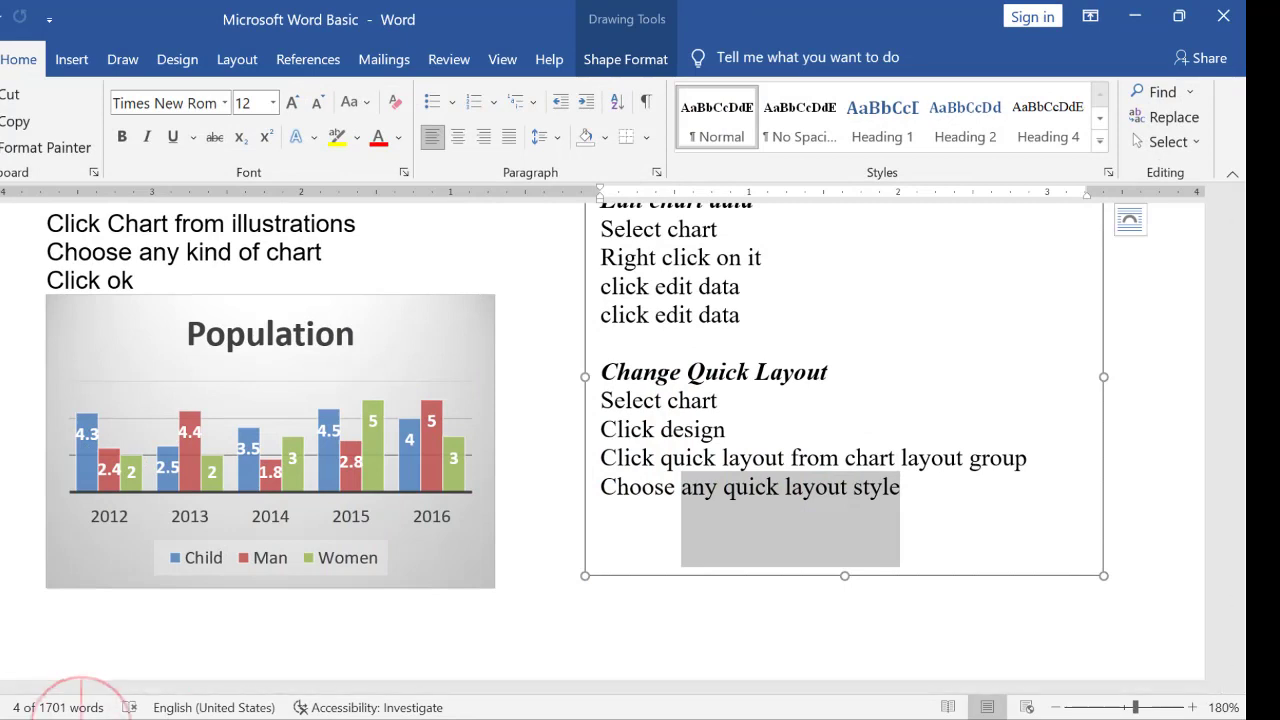
{"action": "mouse_move", "coordinate": [90, 705]}
{"action": "left_click", "coordinate": [243, 662]}
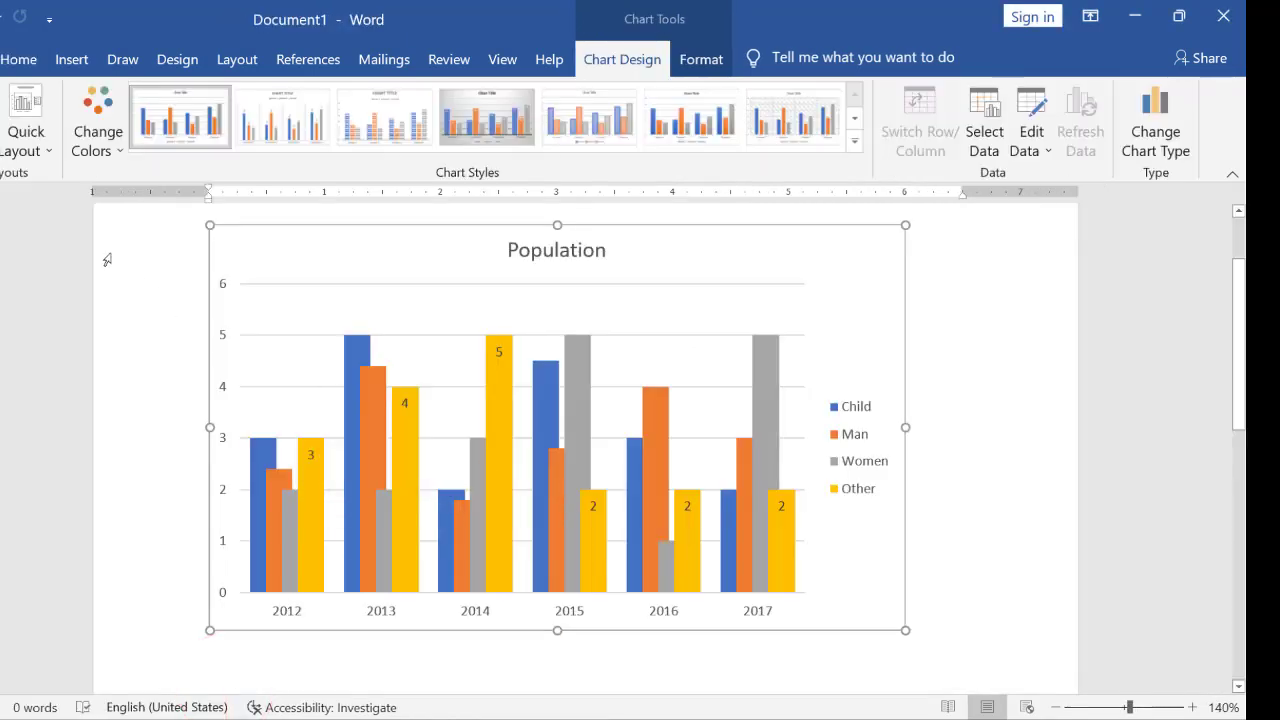
Apply the first quick layout, with a title and side legend, and the gray gradient chart style with data labels inside the columns.
{"action": "left_click", "coordinate": [28, 140]}
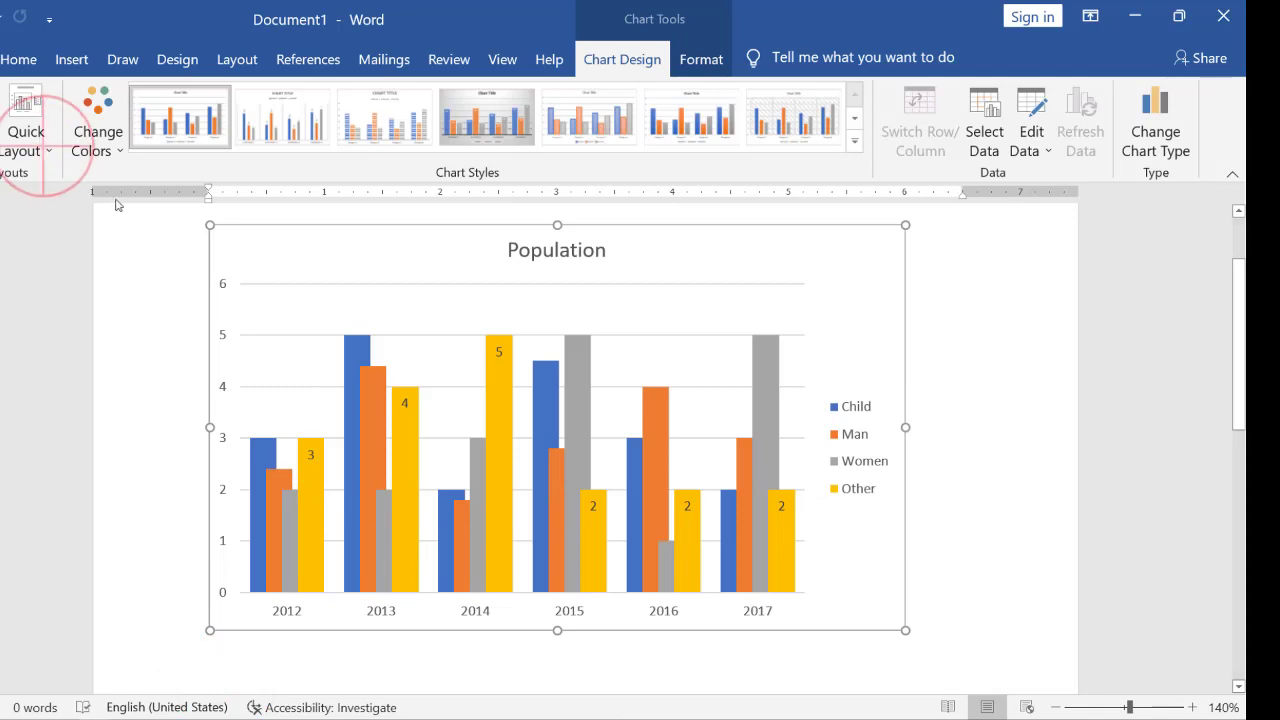
{"action": "left_click", "coordinate": [48, 180]}
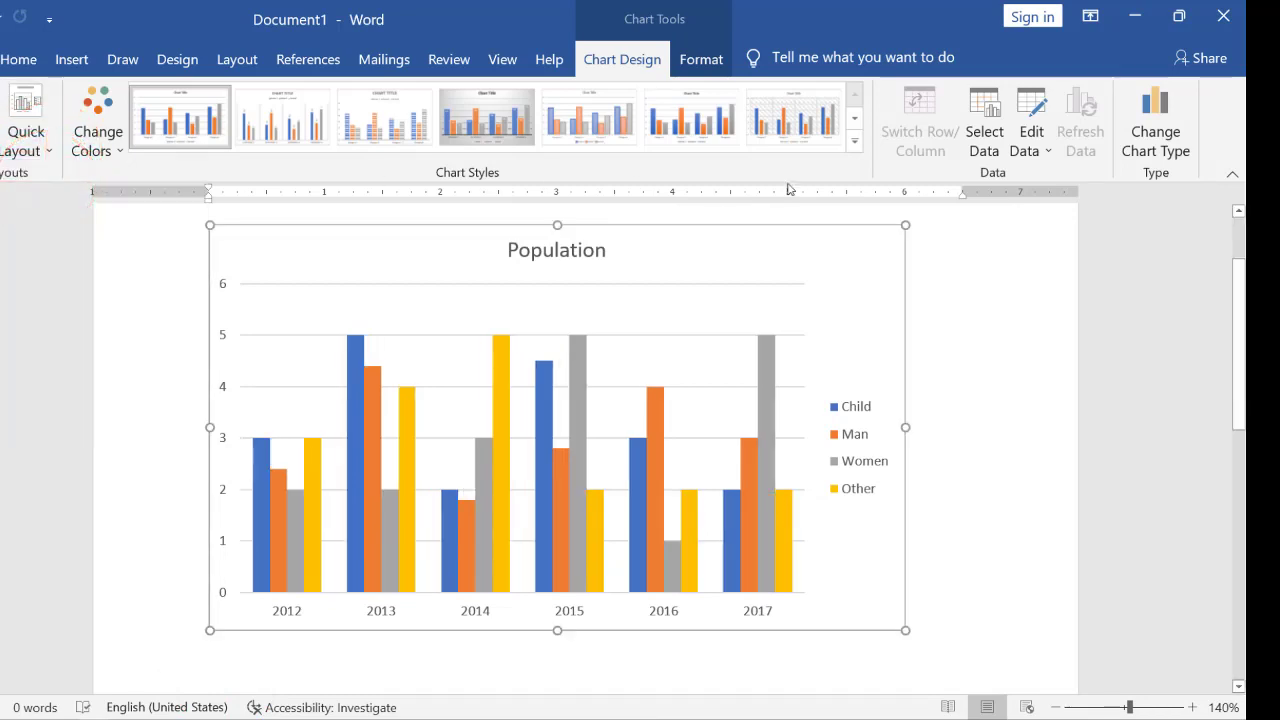
{"action": "left_click", "coordinate": [855, 141]}
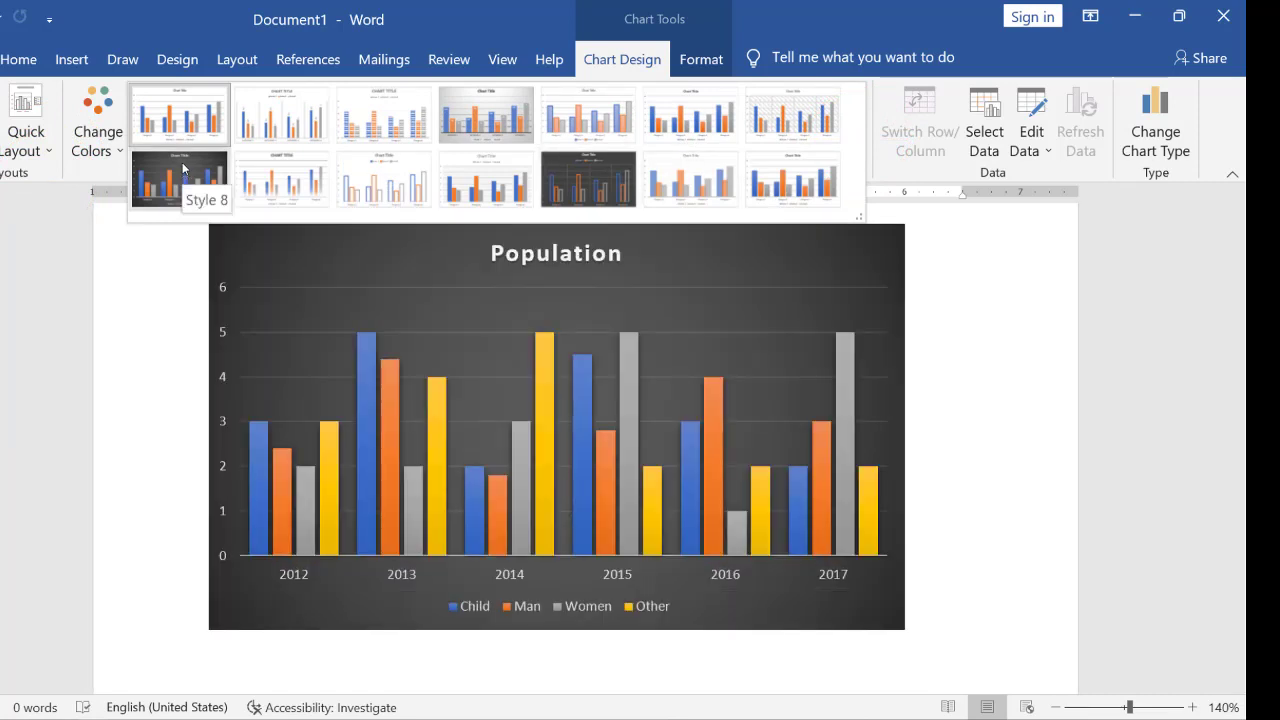
{"action": "left_click", "coordinate": [497, 103]}
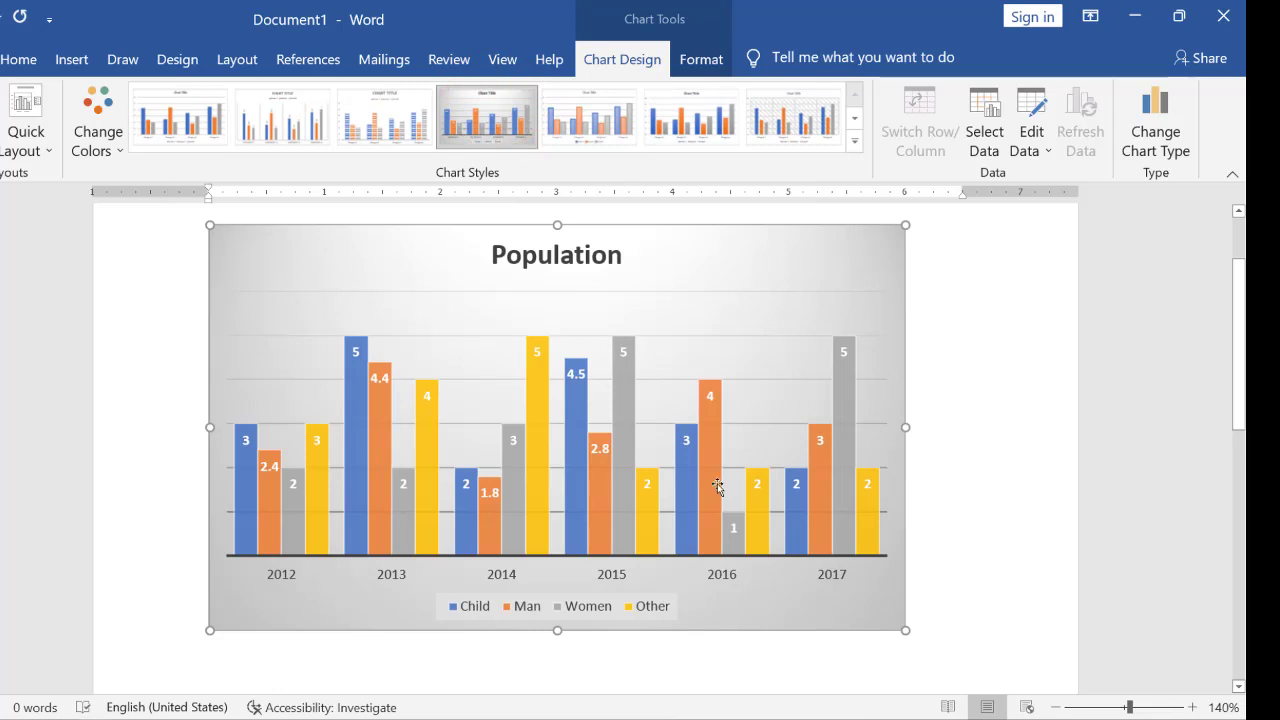
Compare the restyled chart with the sample chart in the Microsoft Word Basic document, and return to Document1.
{"action": "left_click", "coordinate": [45, 705]}
{"action": "left_click", "coordinate": [60, 660]}
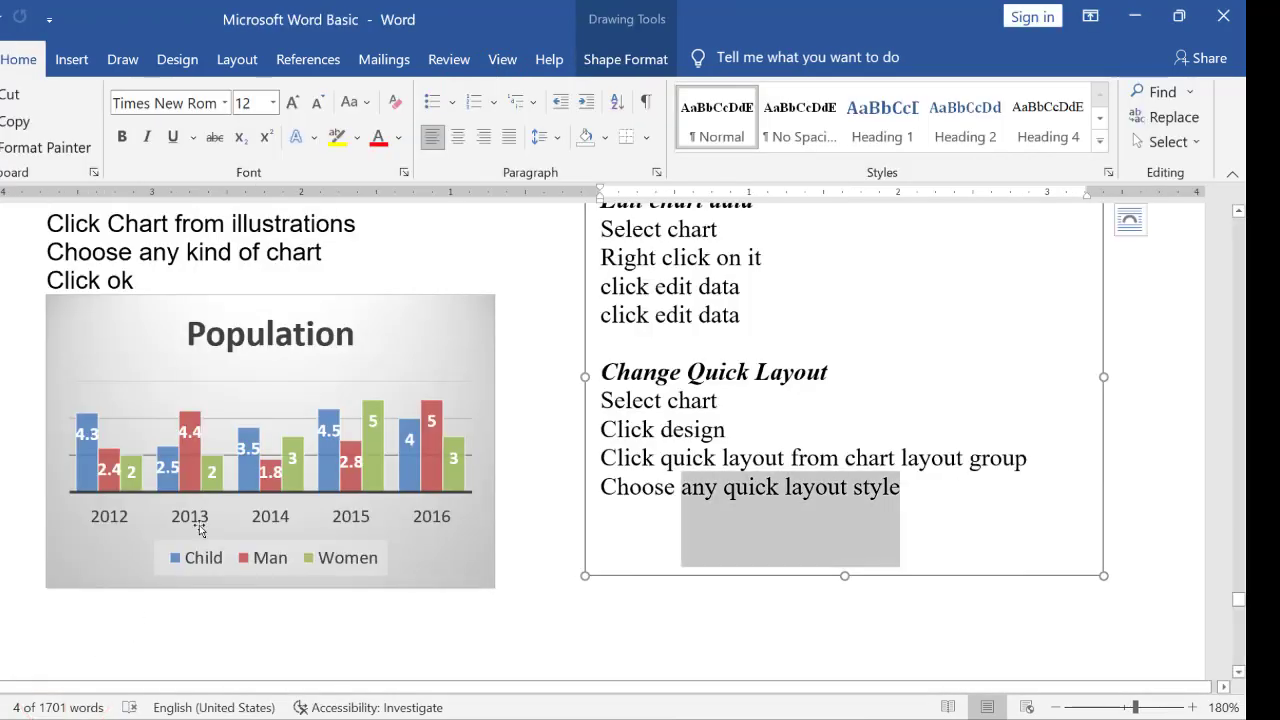
{"action": "left_click", "coordinate": [92, 712]}
{"action": "left_click", "coordinate": [190, 676]}
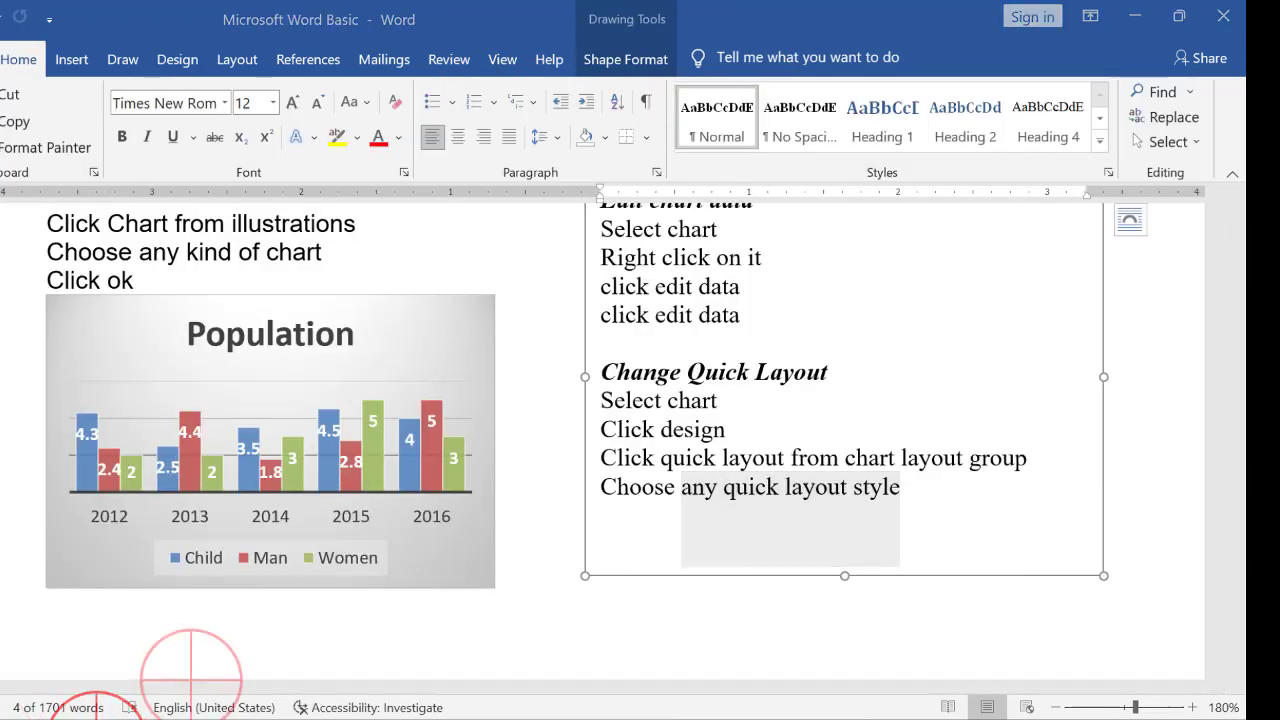
{"action": "left_click", "coordinate": [190, 660]}
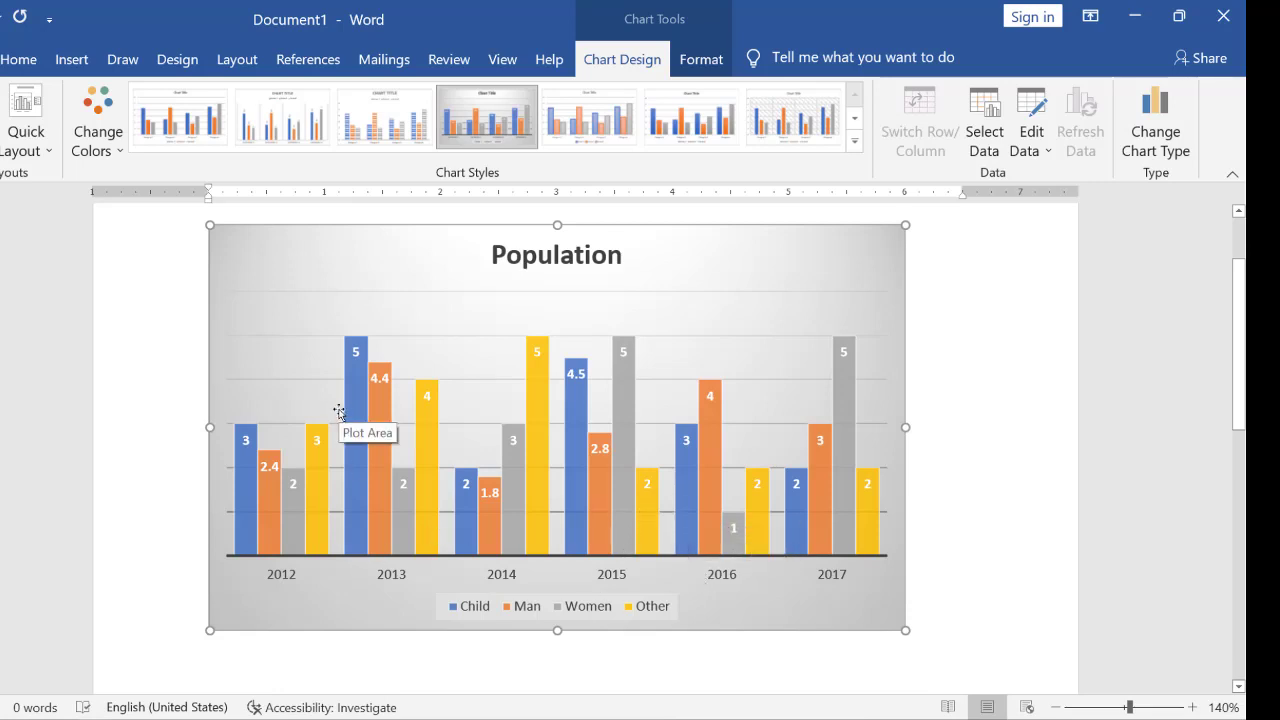
Select the Child series columns and magnify the screen to examine them.
{"action": "mouse_move", "coordinate": [345, 403]}
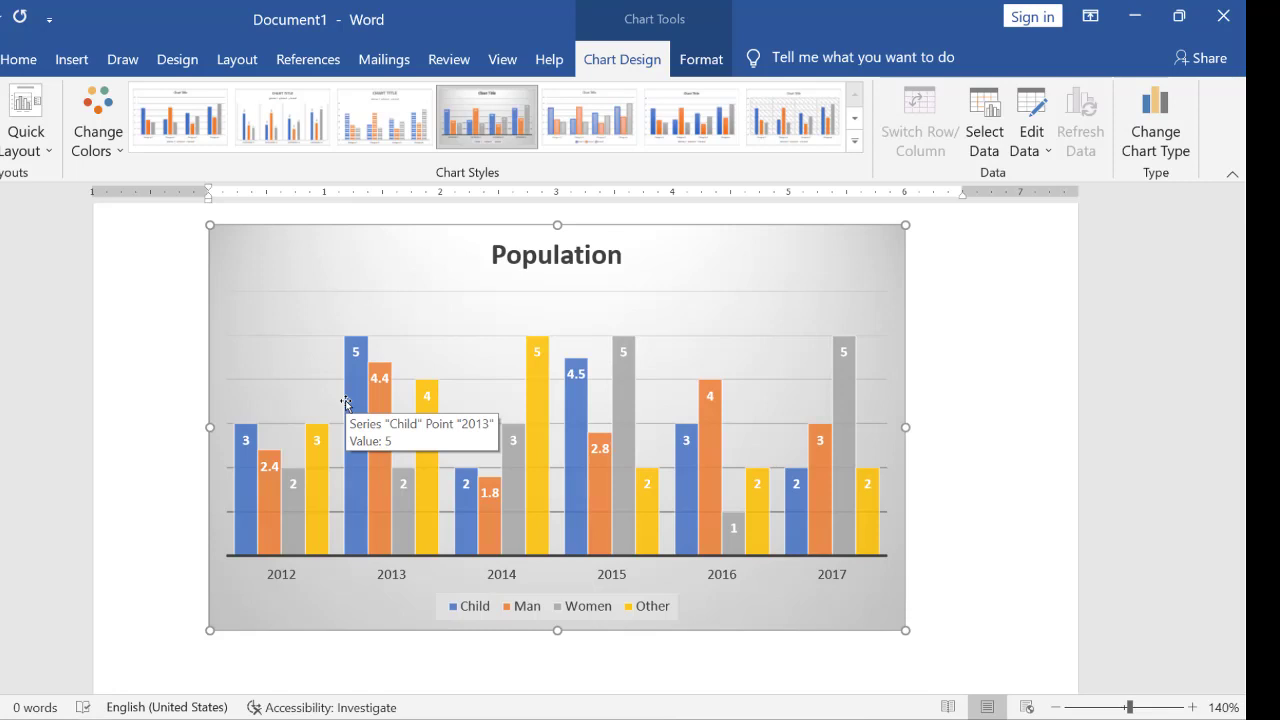
{"action": "left_click", "coordinate": [249, 438]}
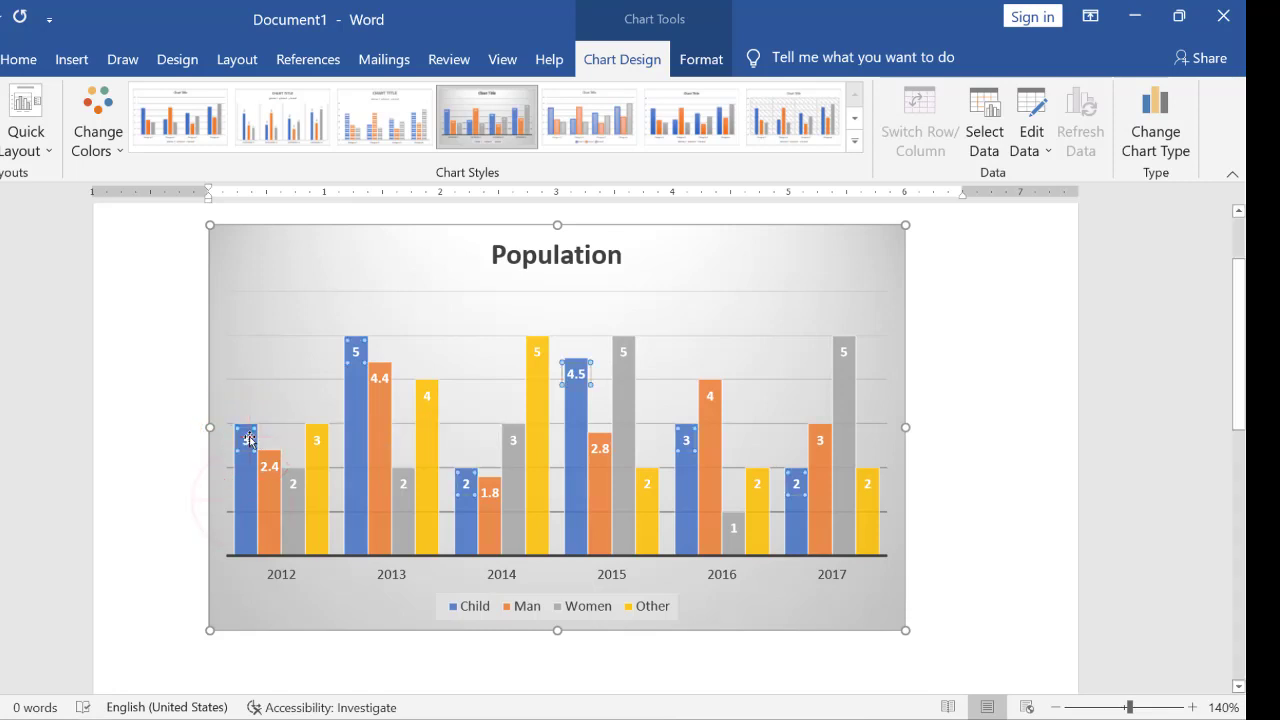
{"action": "mouse_move", "coordinate": [248, 474]}
{"action": "left_mouse_down"}
{"action": "mouse_move", "coordinate": [251, 484]}
{"action": "mouse_move", "coordinate": [251, 473]}
{"action": "left_mouse_up"}
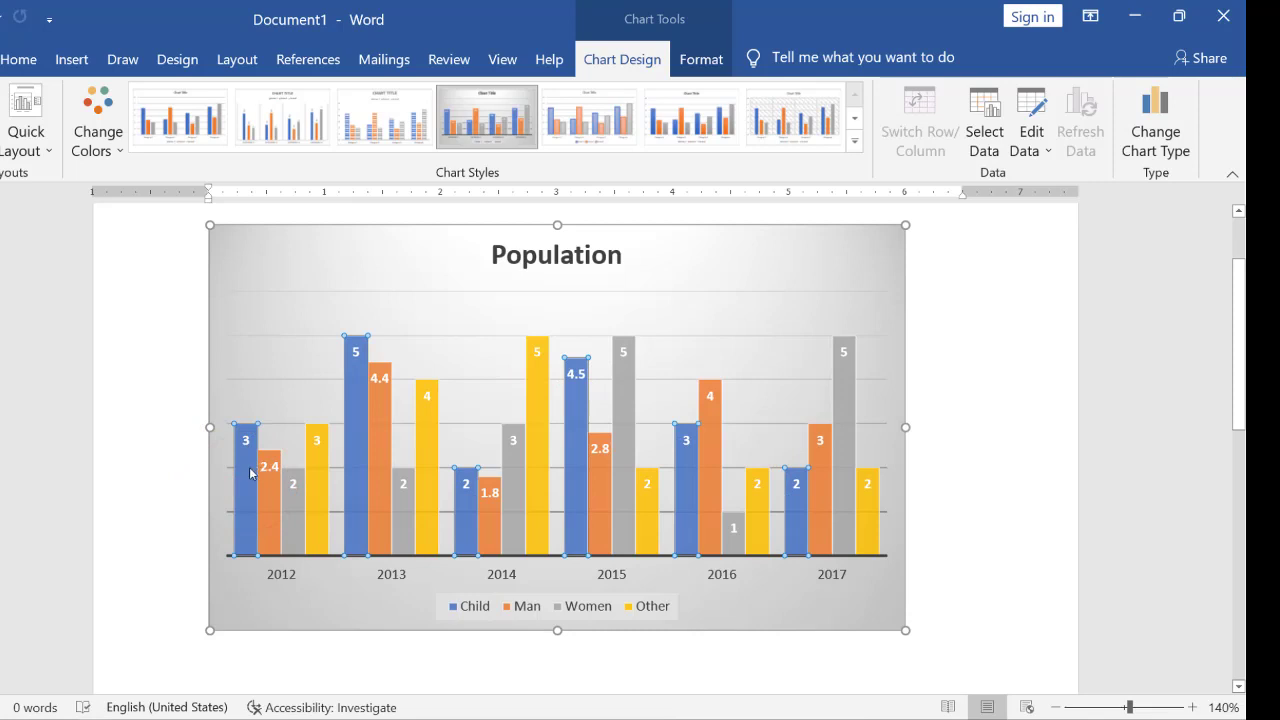
{"action": "key", "text": "super+plus"}
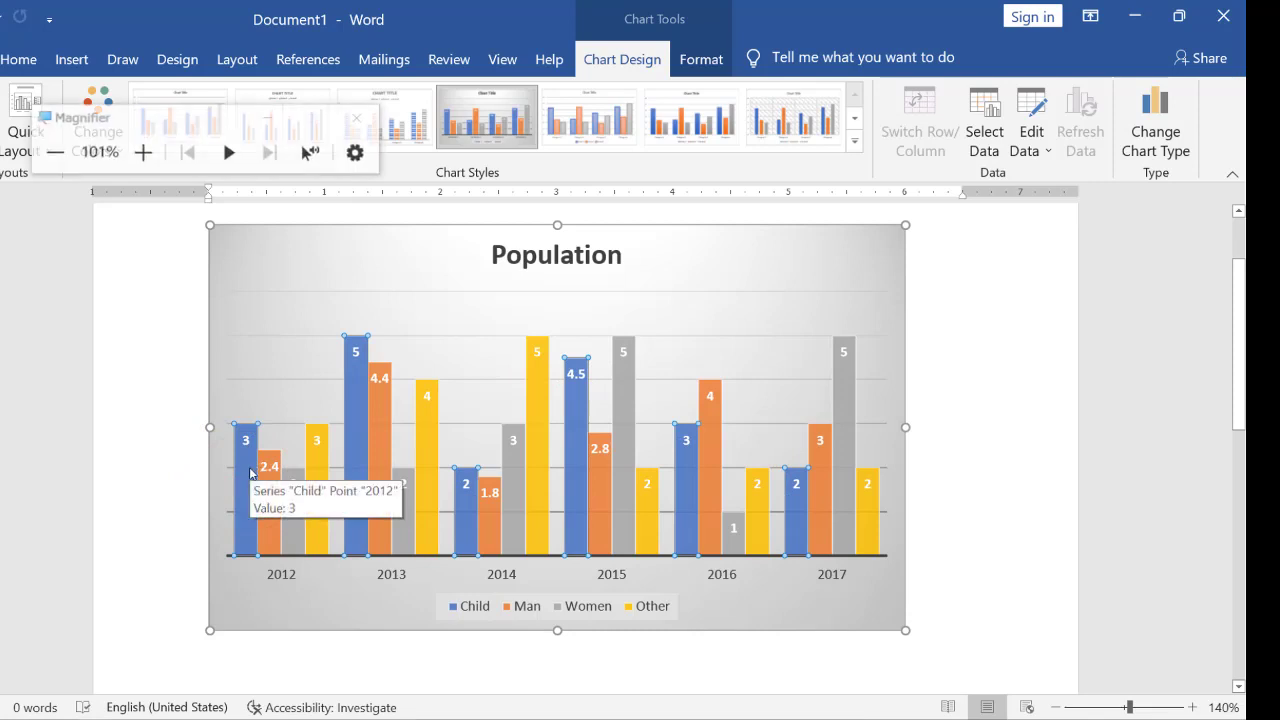
{"action": "key", "text": "super+plus"}
{"action": "key", "text": "super+plus"}
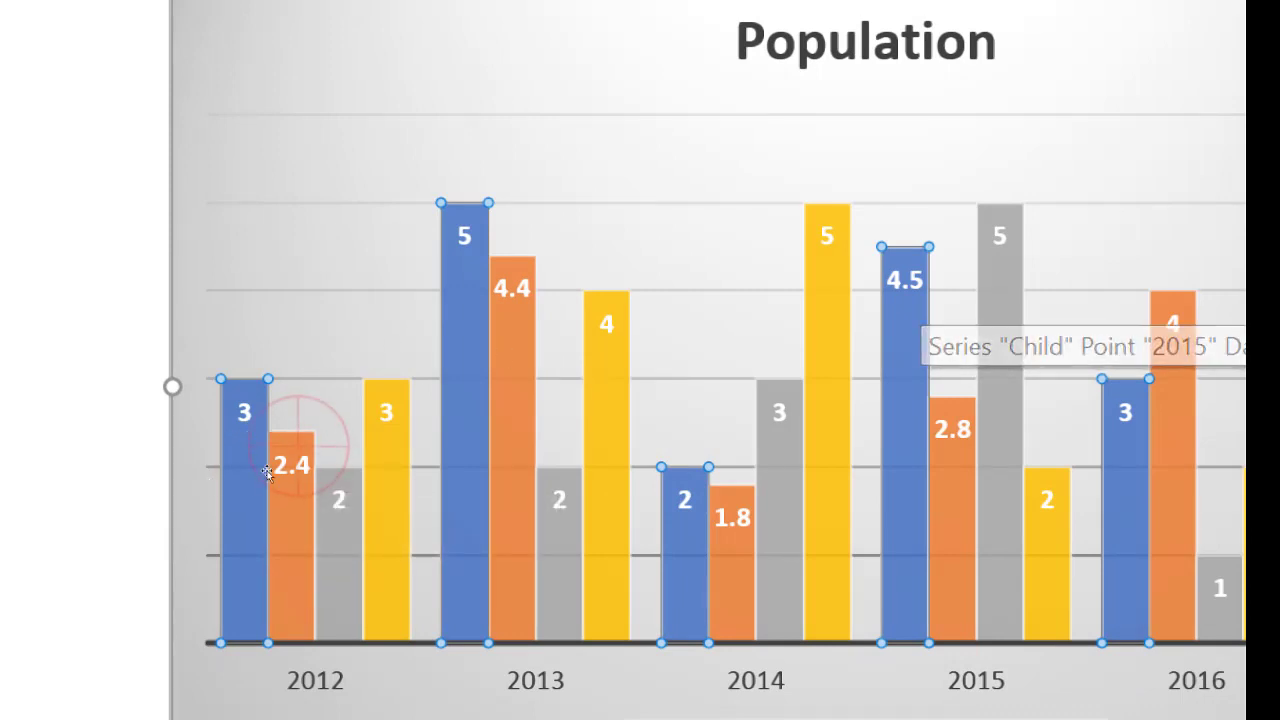
Select the Other series columns, close the screen magnifier, and fill the columns with standard red.
{"action": "key", "text": "Up"}
{"action": "key", "text": "Up"}
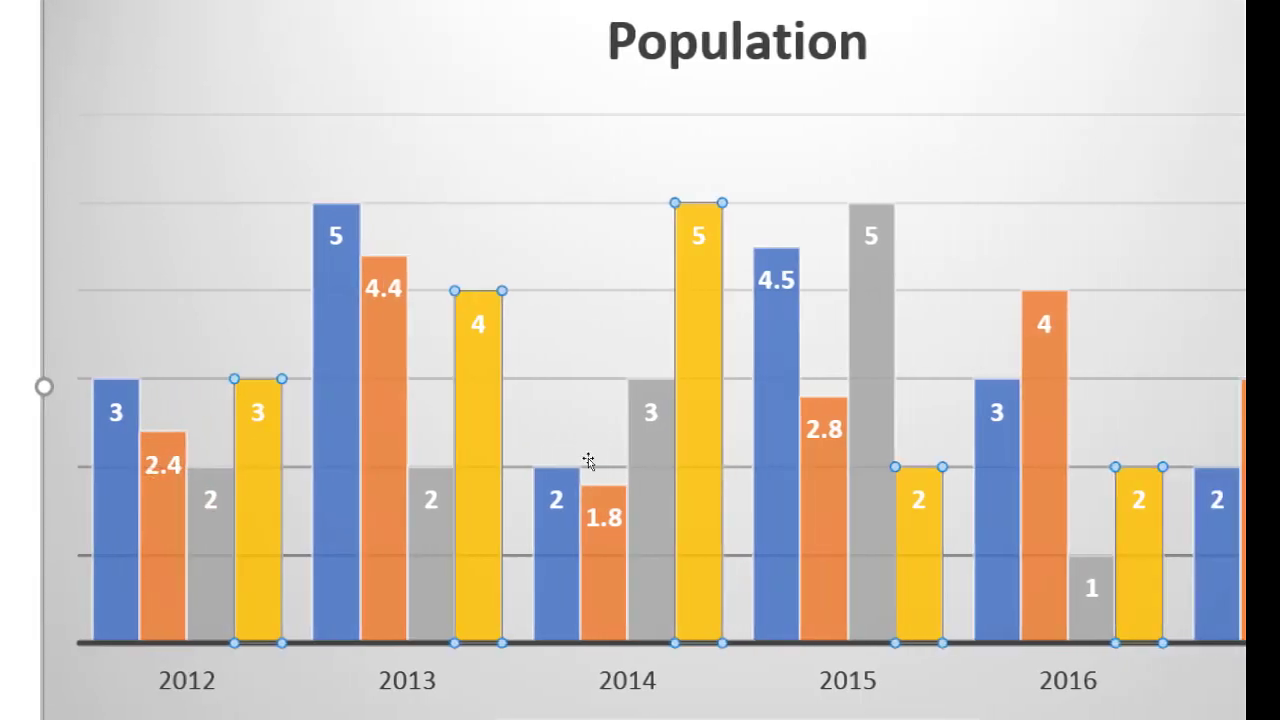
{"action": "key", "text": "super+minus"}
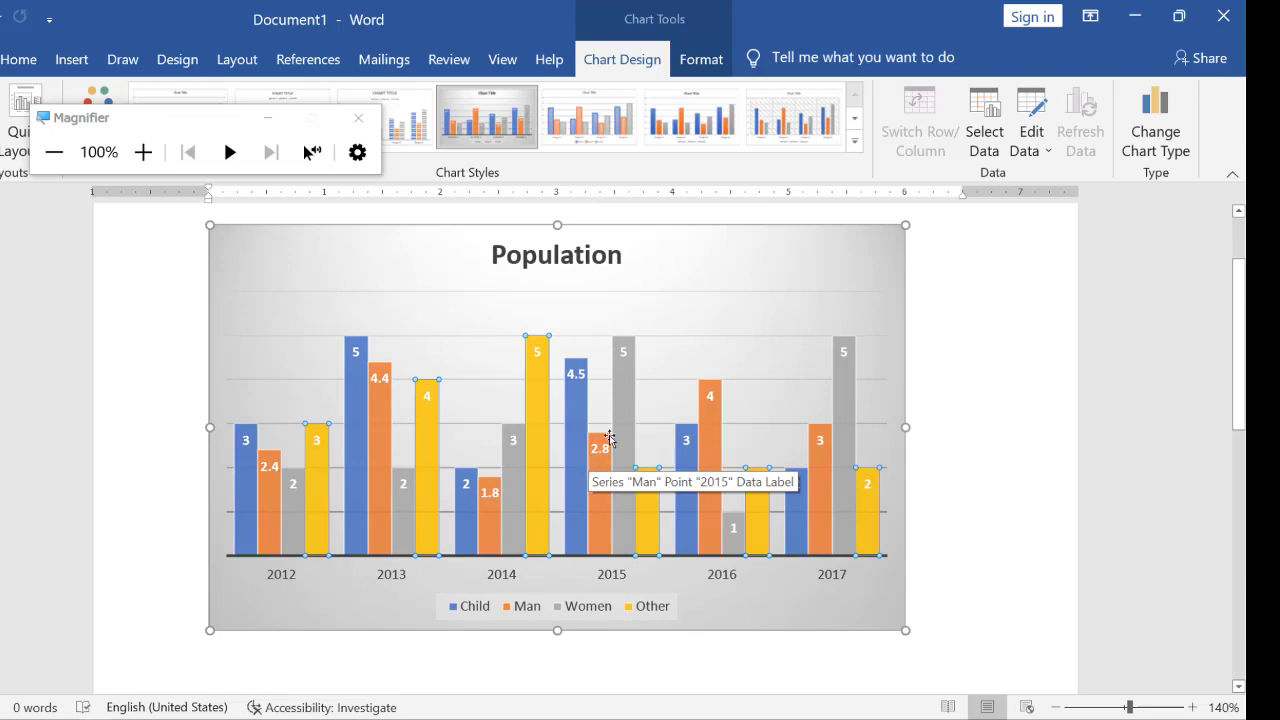
{"action": "left_click", "coordinate": [358, 117]}
{"action": "left_click", "coordinate": [683, 67]}
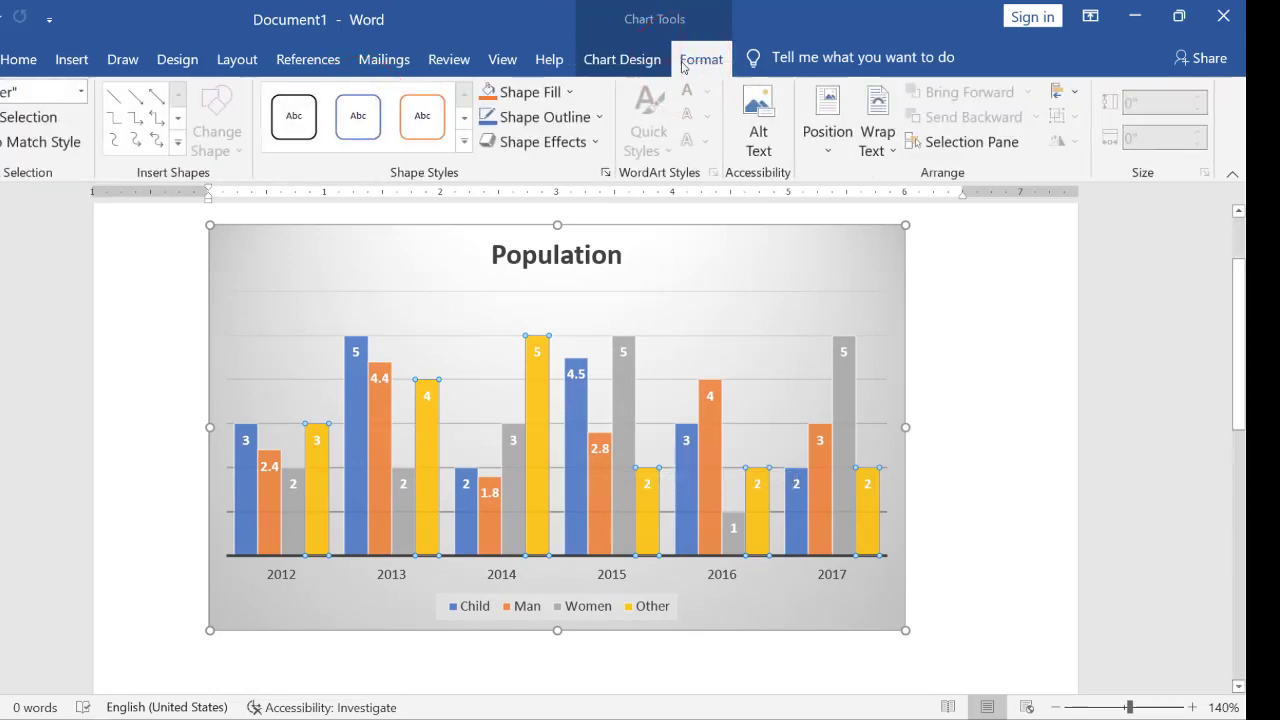
{"action": "left_click", "coordinate": [505, 87]}
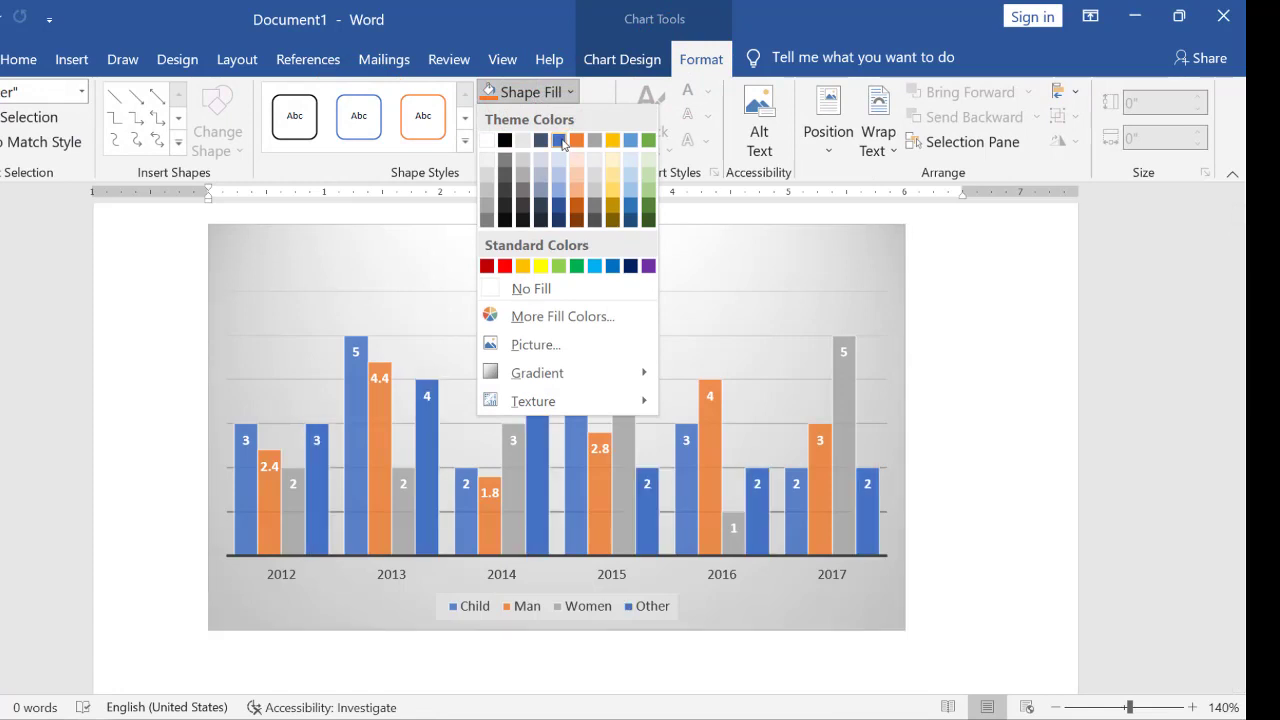
{"action": "left_click", "coordinate": [504, 265]}
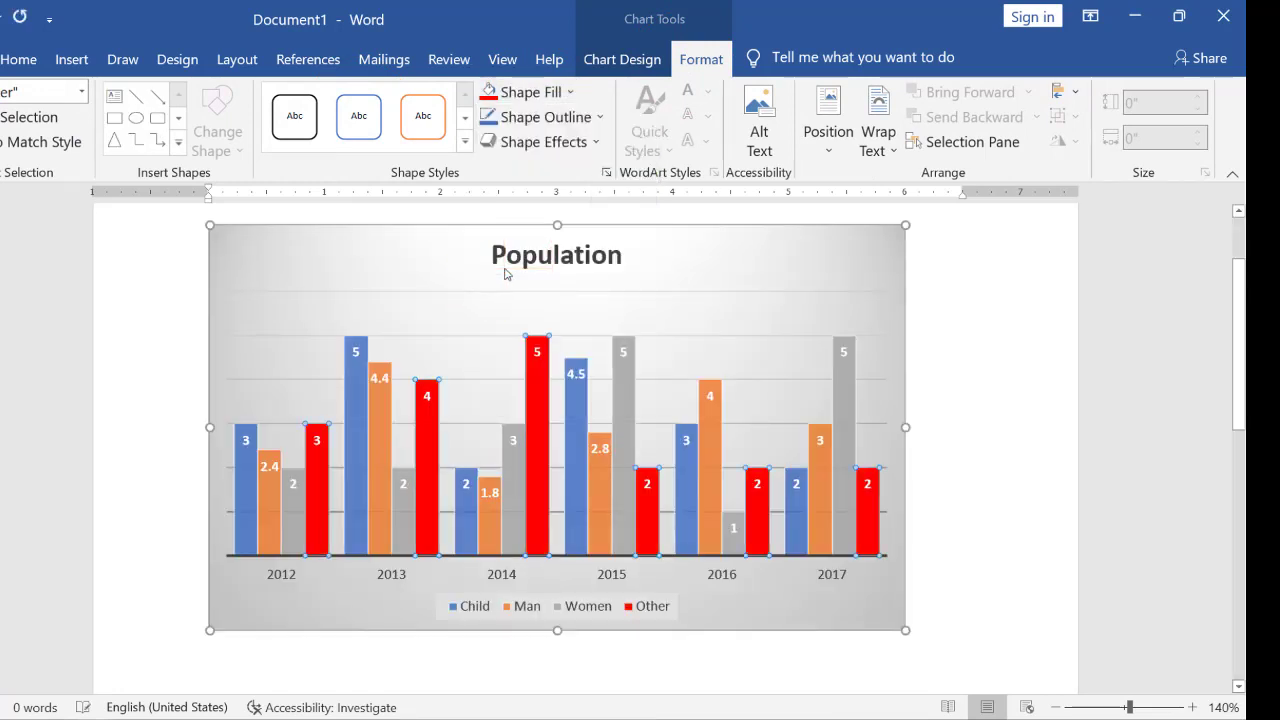
Fill the Child series columns with standard green, and deselect the chart.
{"action": "left_click", "coordinate": [352, 392]}
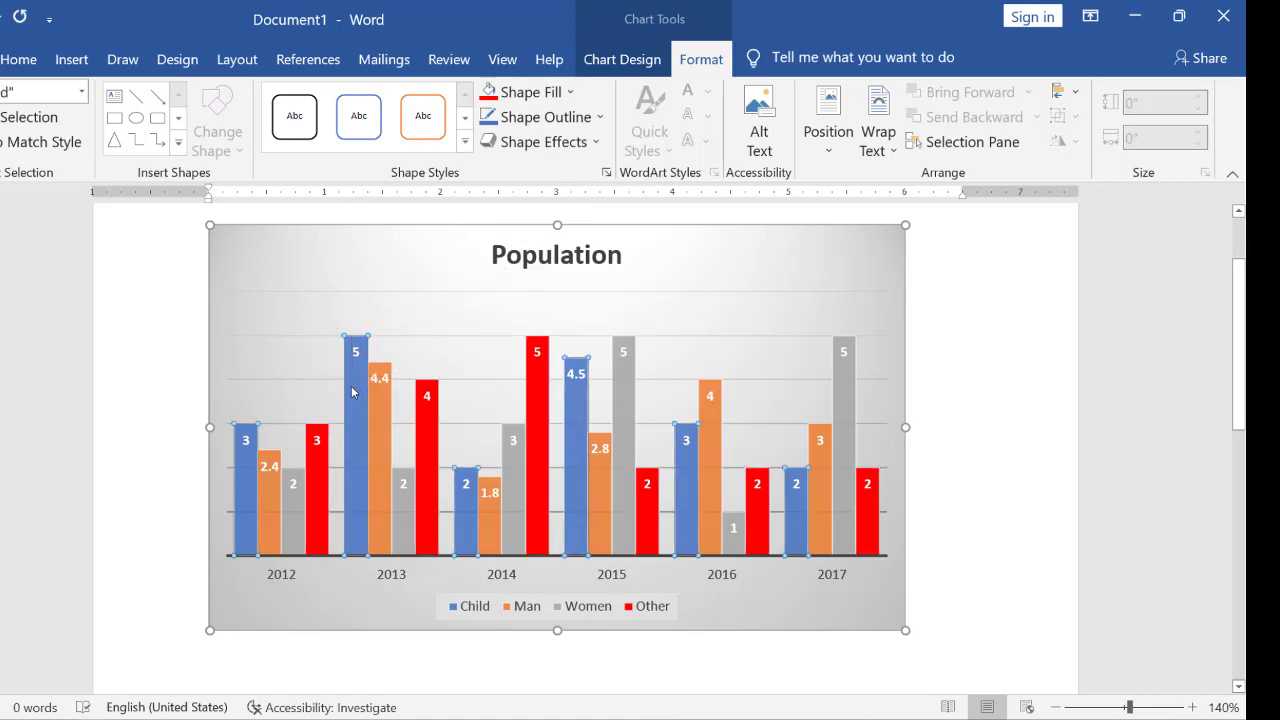
{"action": "left_click", "coordinate": [530, 91]}
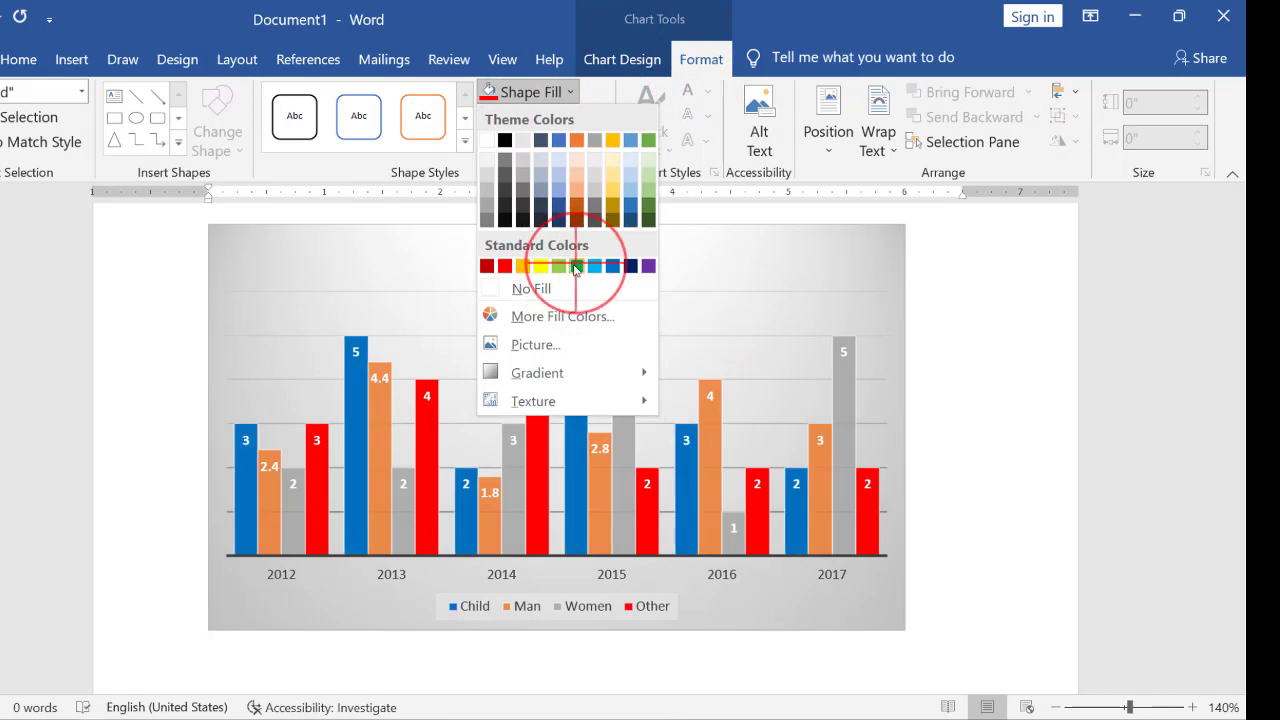
{"action": "left_click", "coordinate": [576, 266]}
{"action": "left_click", "coordinate": [955, 316]}
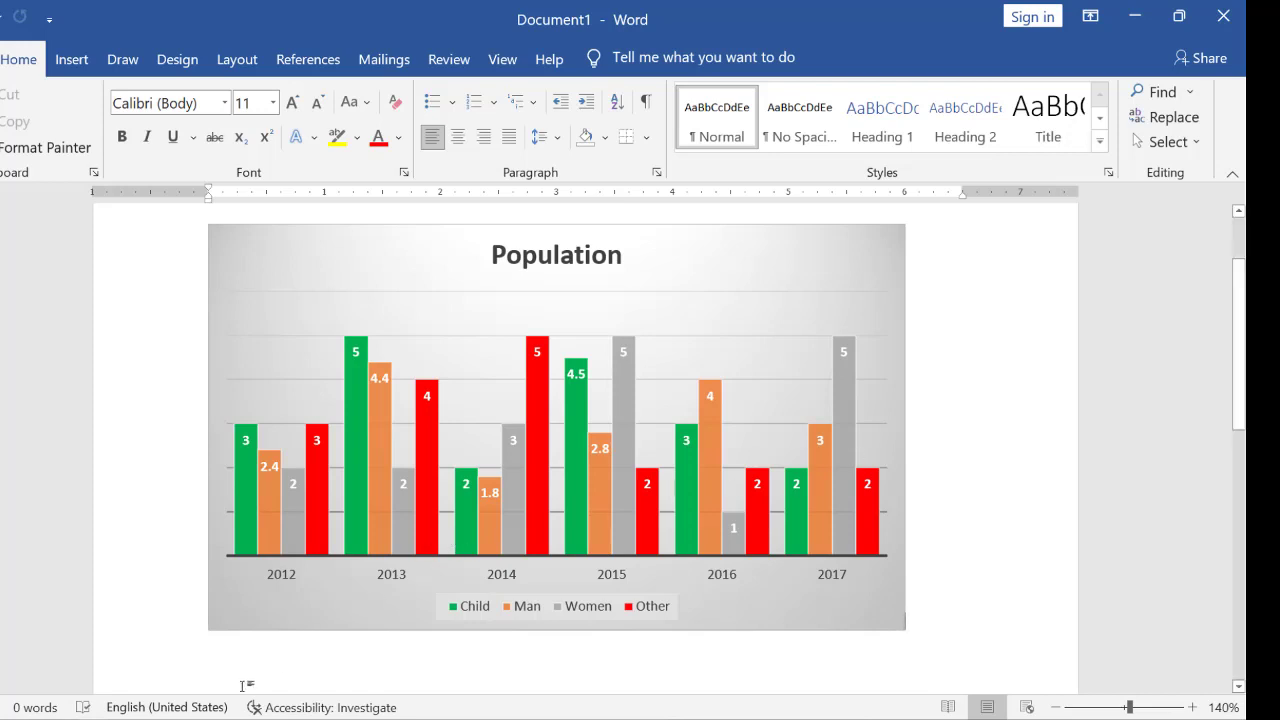
Switch to the Microsoft Word Basic document, view its Charts section, and deselect the instructions text box.
{"action": "left_click", "coordinate": [85, 705]}
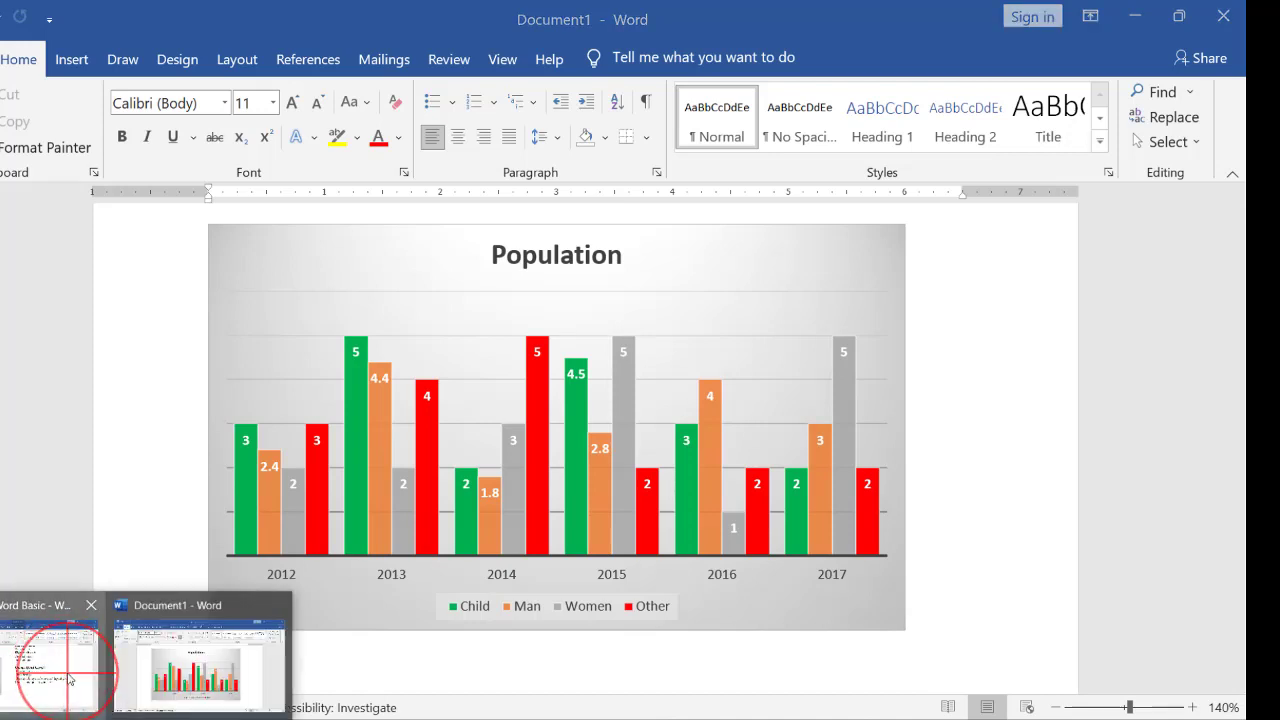
{"action": "left_click", "coordinate": [68, 680]}
{"action": "scroll", "coordinate": [234, 571], "scroll_direction": "up", "scroll_amount": 1}
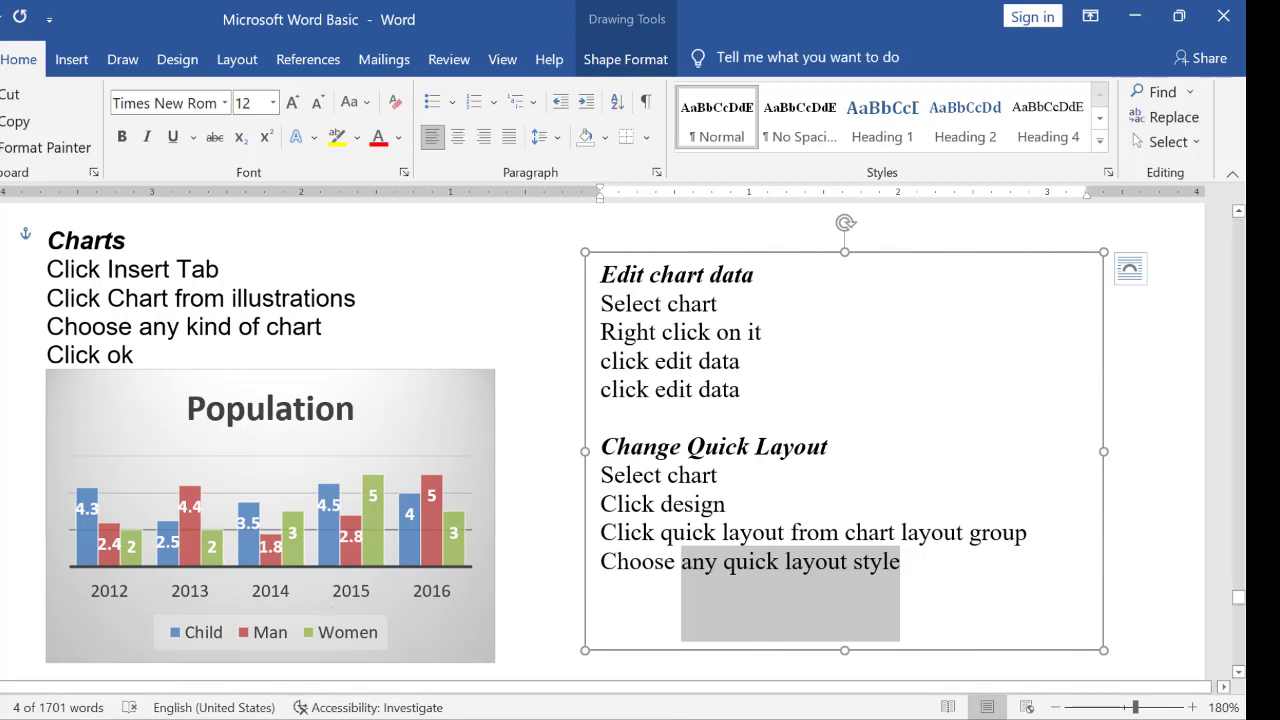
{"action": "left_click", "coordinate": [420, 340]}
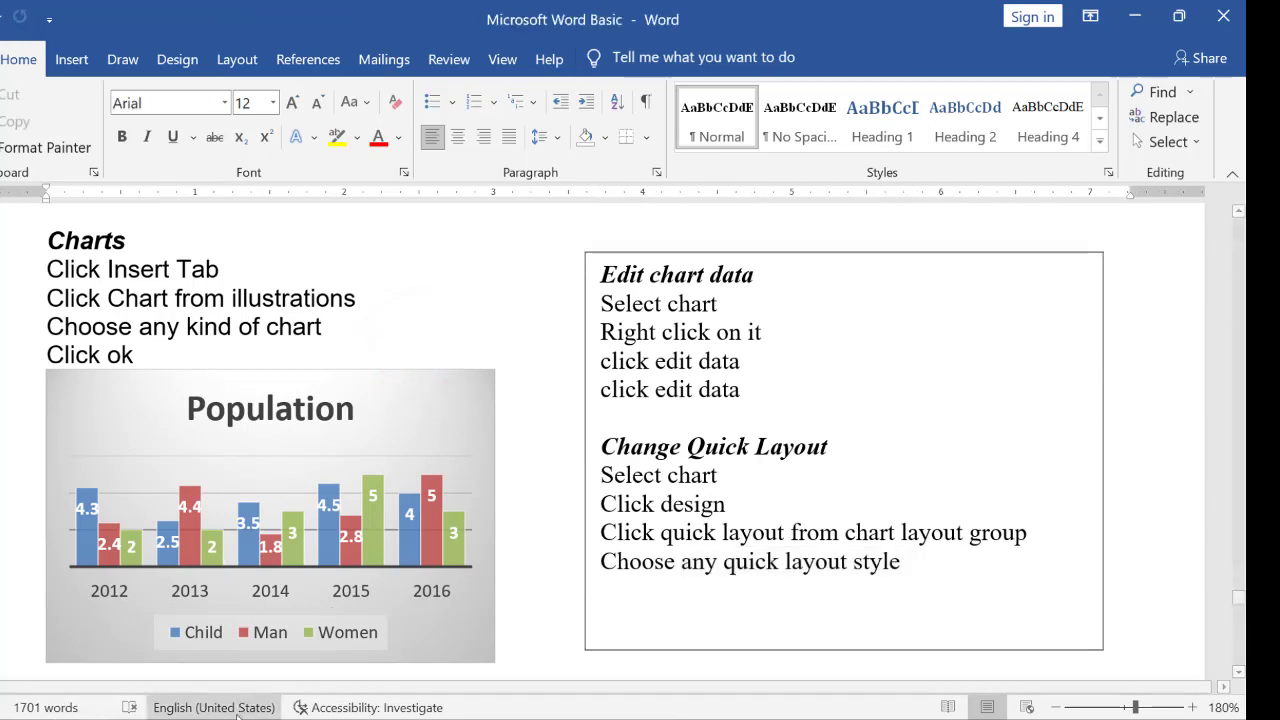